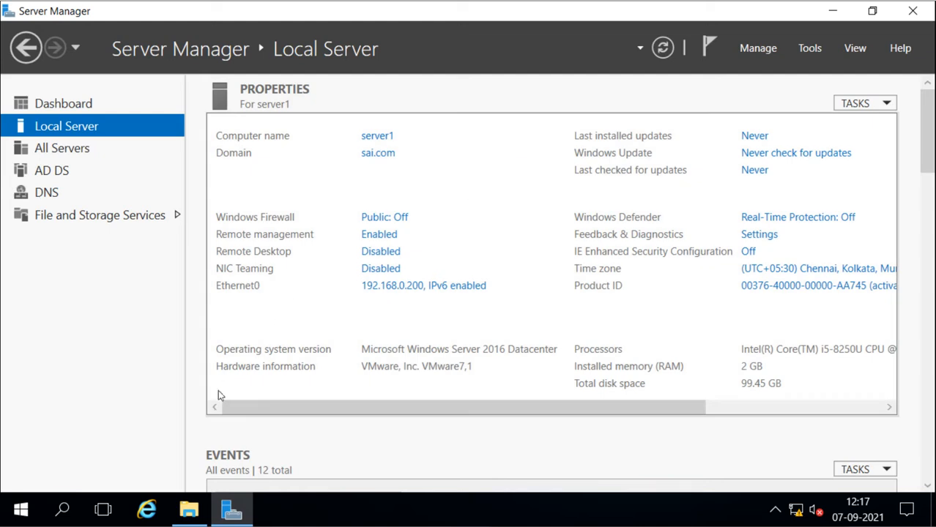
# - Create a folder named Redir in the root of Local Disk (C:)
pyautogui.click(189, 514)
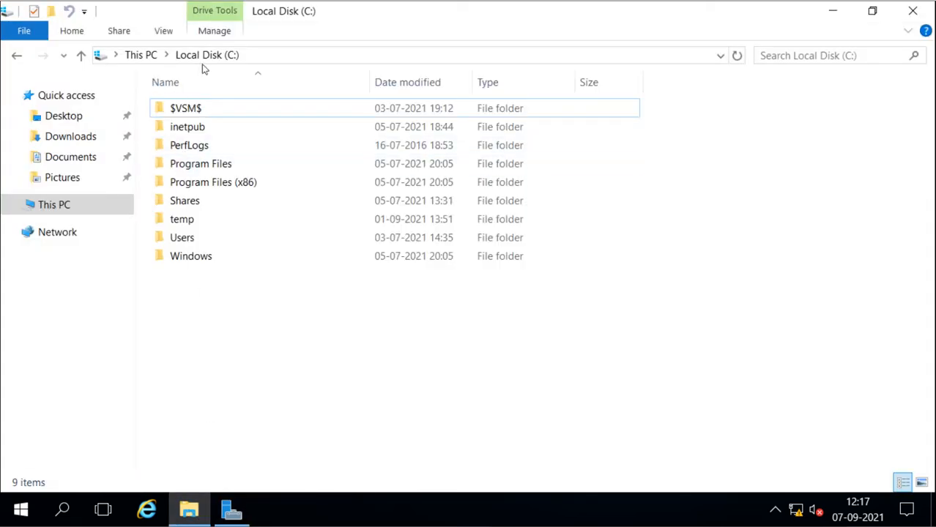
pyautogui.rightClick(190, 289)
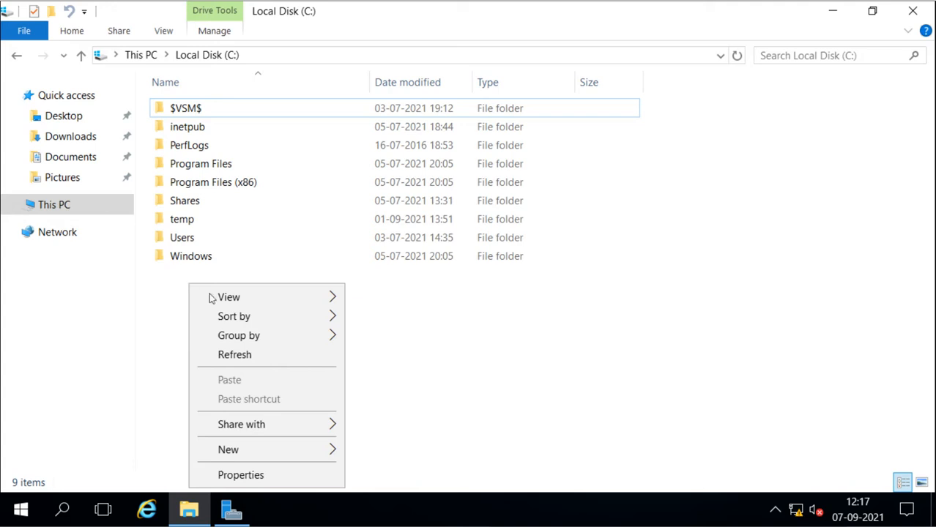
pyautogui.moveTo(318, 445)
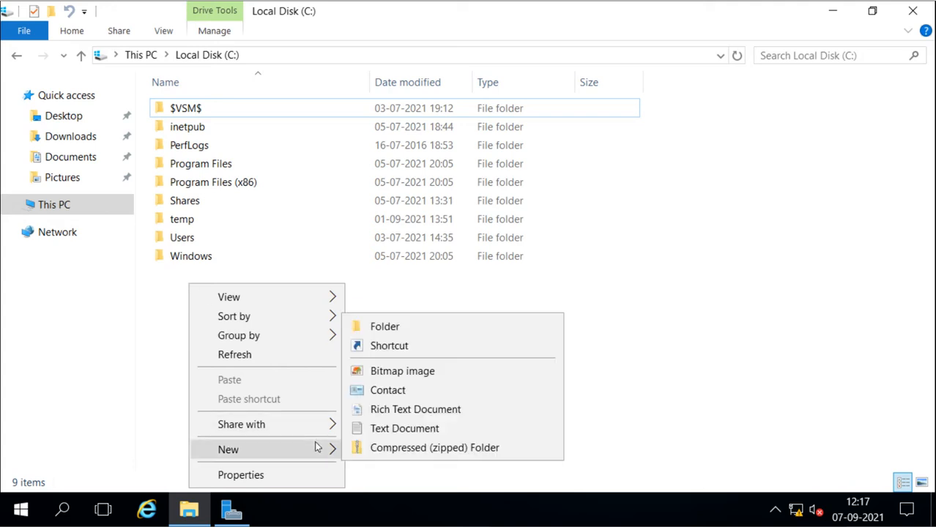
pyautogui.click(395, 327)
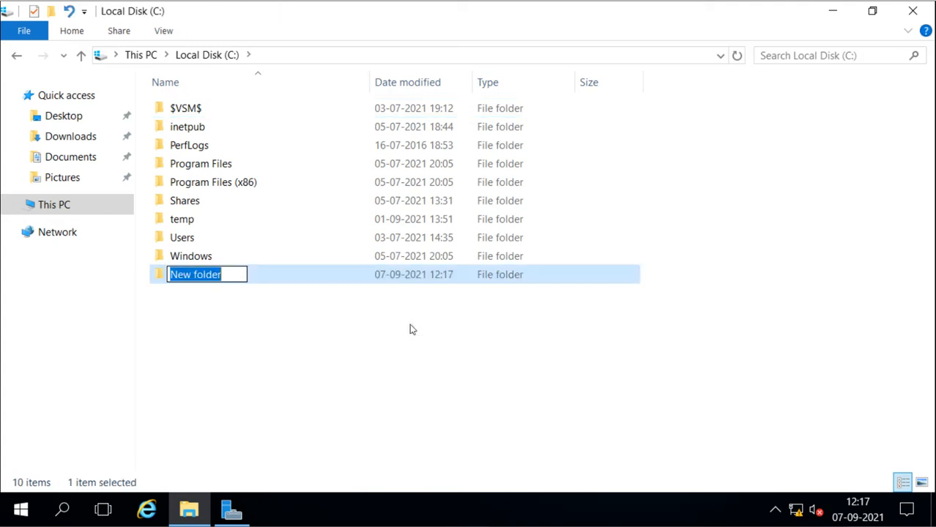
pyautogui.write('Rdie')
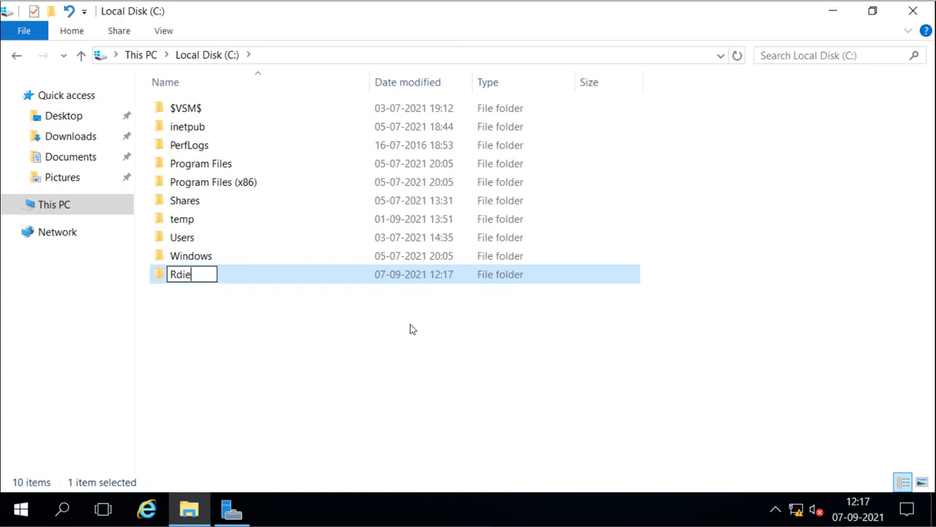
pyautogui.press('BackSpace')
pyautogui.write('r')
pyautogui.press('Left')
pyautogui.press('Left')
pyautogui.press('Left')
pyautogui.press('Left')
pyautogui.press('Right')
pyautogui.write('e')
pyautogui.press('Right')
pyautogui.press('Right')
pyautogui.press('Right')
pyautogui.press('Return')
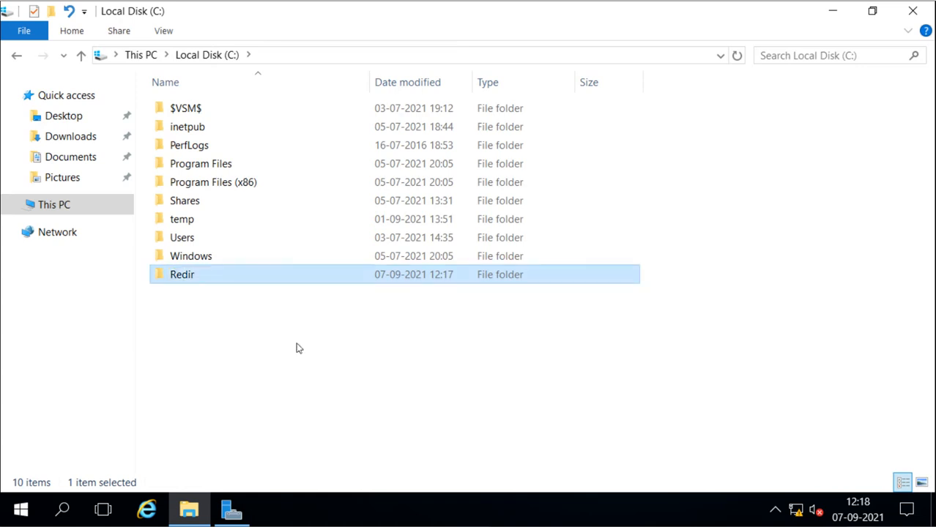
# - Enable advanced sharing for the Redir folder under the share name Redir
pyautogui.rightClick(186, 282)
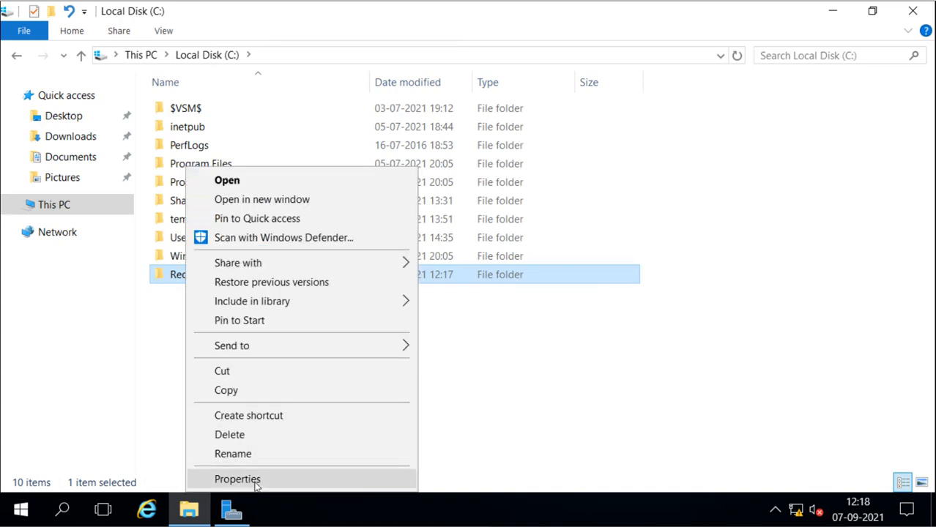
pyautogui.click(227, 479)
pyautogui.moveTo(356, 99); pyautogui.dragTo(396, 55)
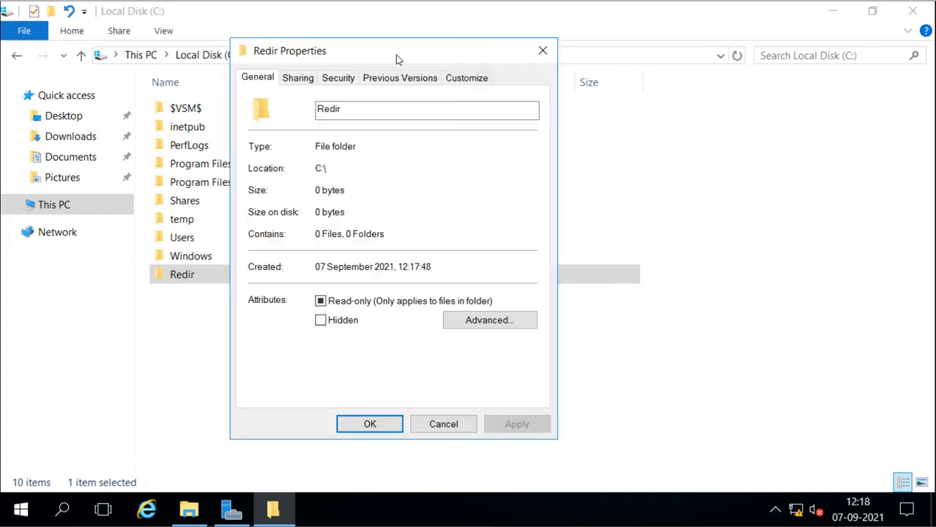
pyautogui.click(331, 81)
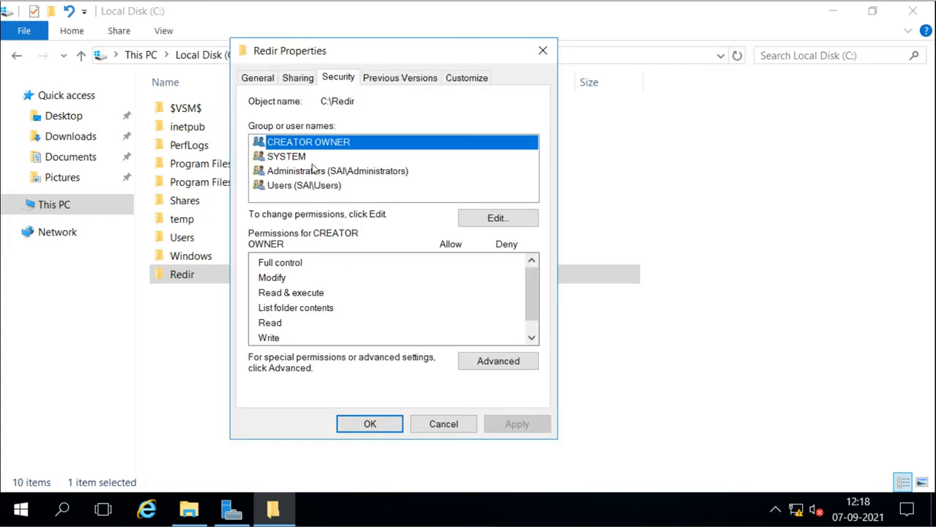
pyautogui.click(297, 78)
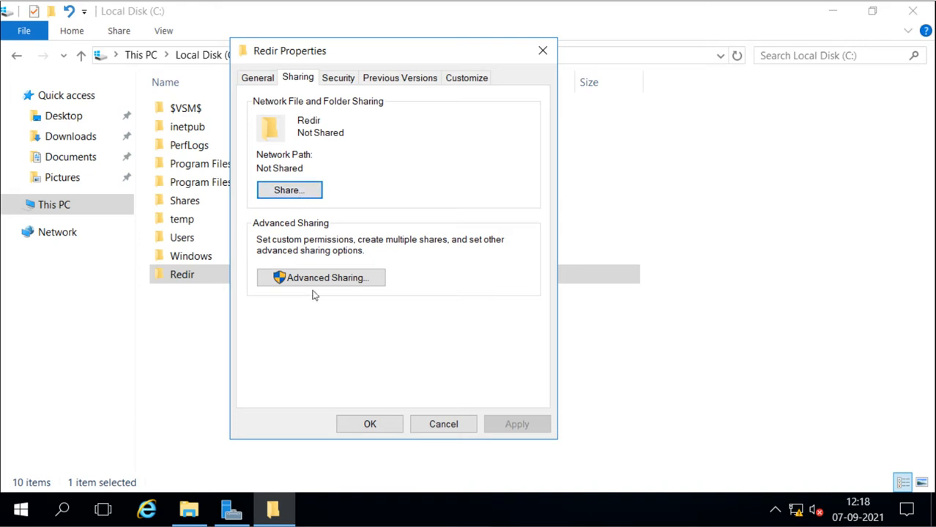
pyautogui.click(315, 277)
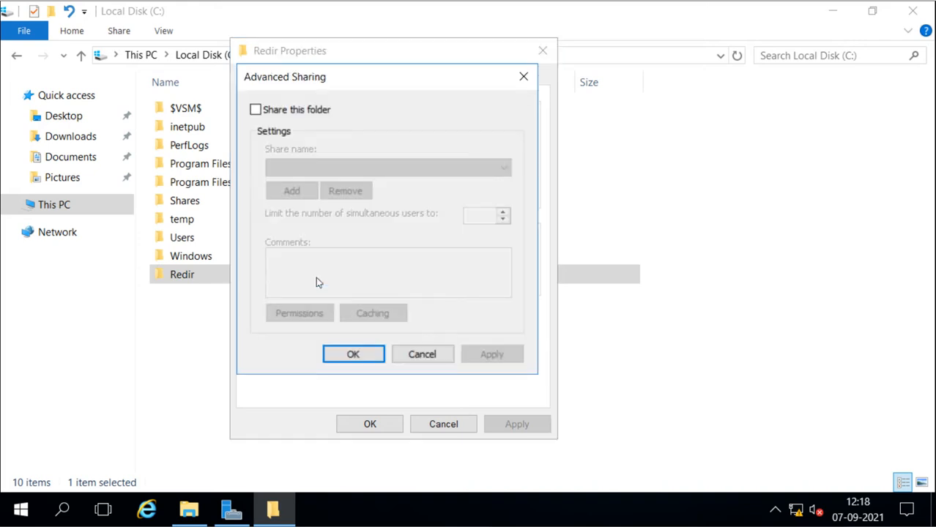
pyautogui.click(255, 111)
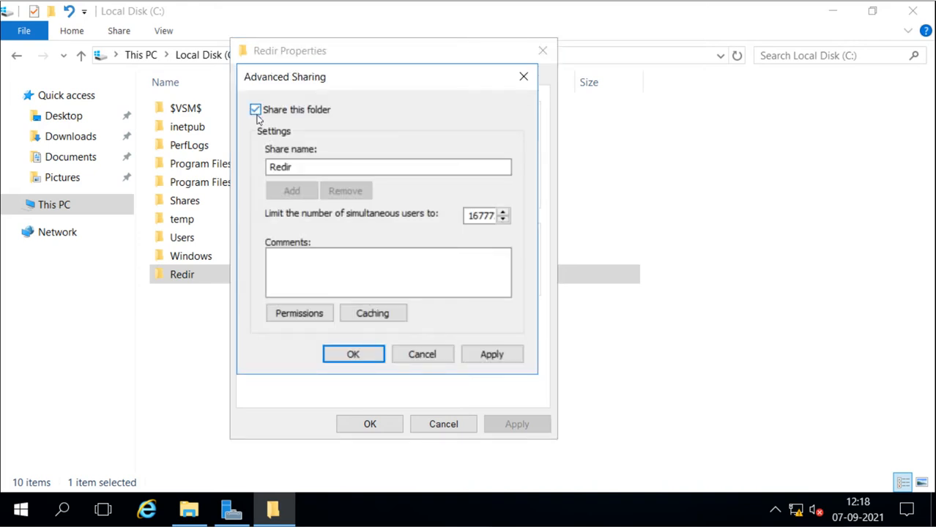
# - Allow Everyone Full Control in the Redir share permissions, apply the sharing settings, and close the folder window
pyautogui.click(299, 313)
pyautogui.click(454, 298)
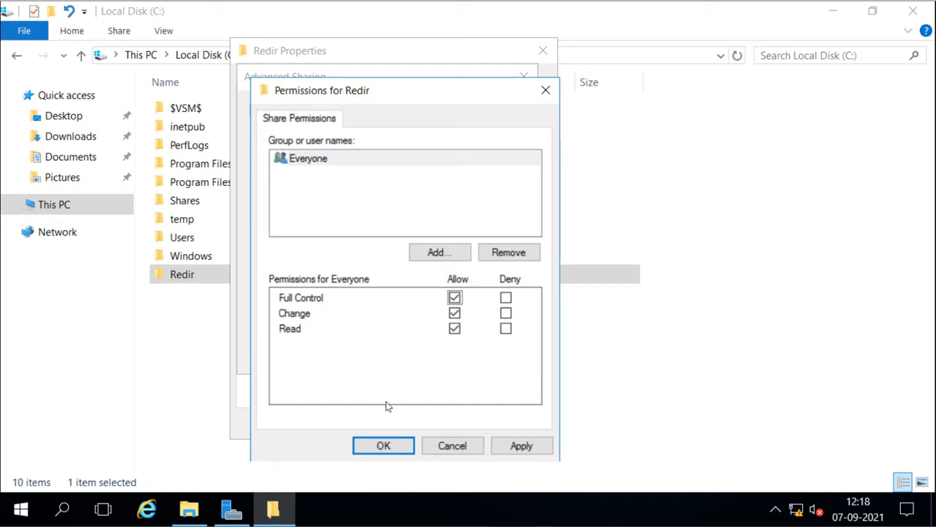
pyautogui.click(383, 445)
pyautogui.click(362, 352)
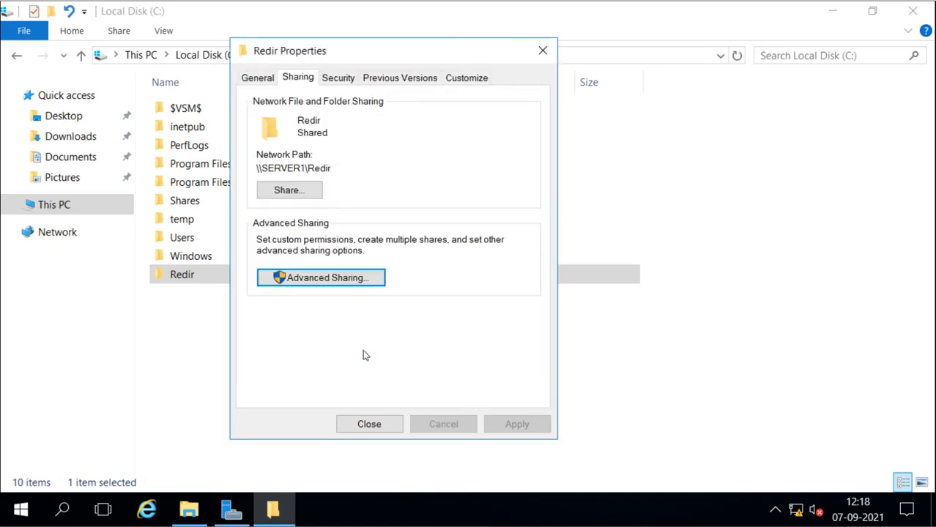
pyautogui.click(364, 421)
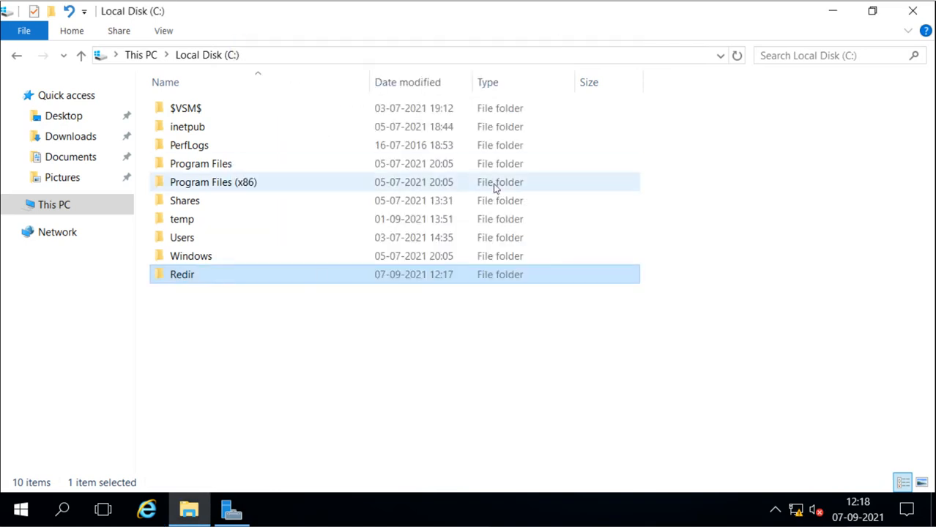
pyautogui.click(912, 10)
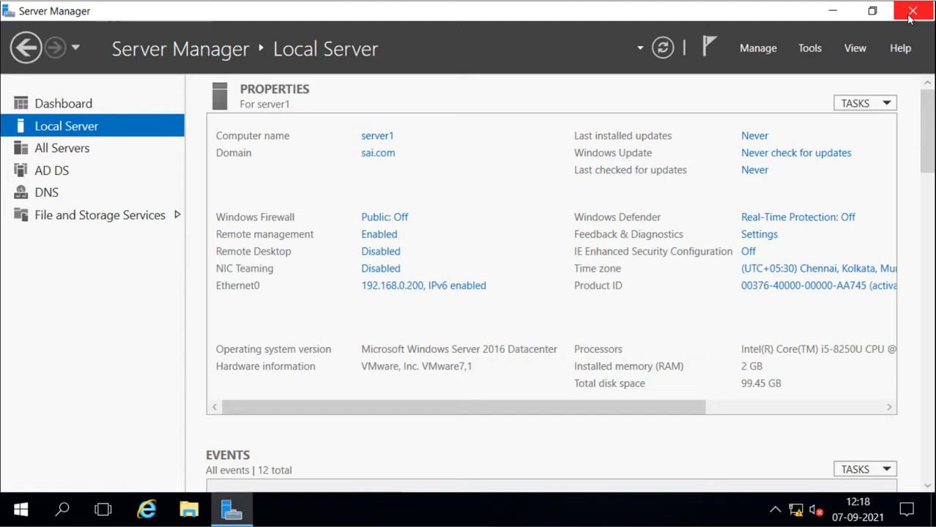
# - Open the sai.com domain's Default Domain Policy for editing from Group Policy Management
pyautogui.click(809, 49)
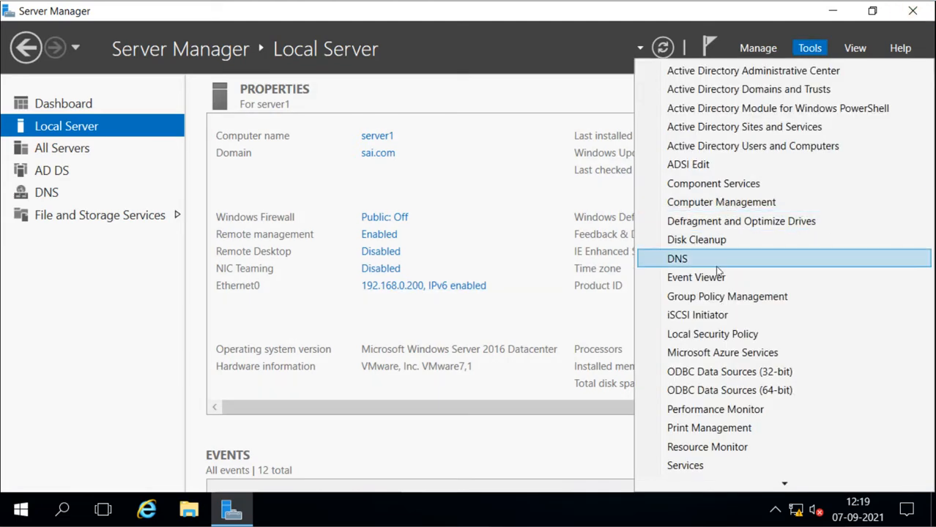
pyautogui.click(717, 298)
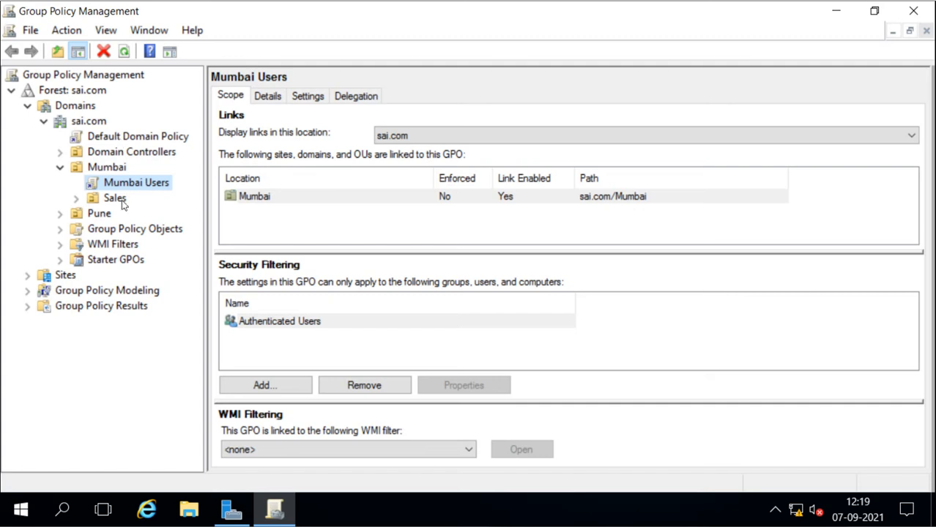
pyautogui.click(80, 170)
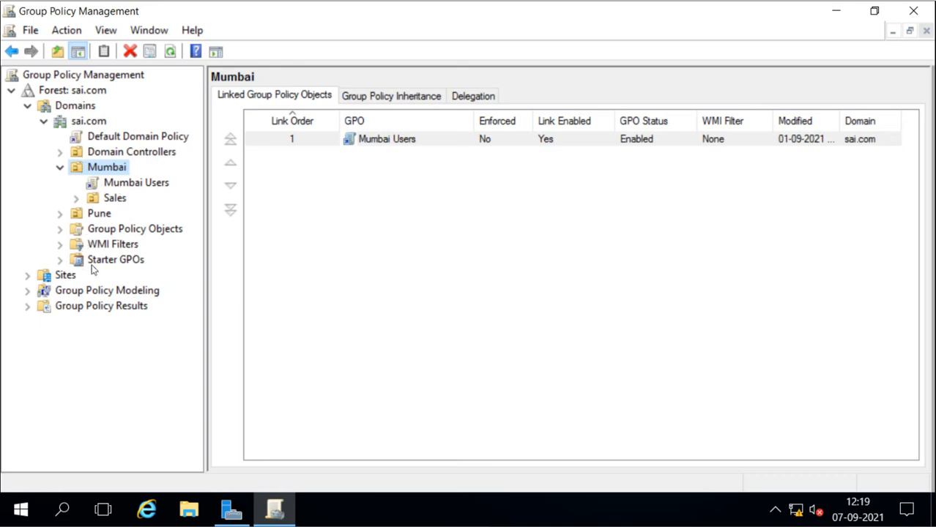
pyautogui.rightClick(106, 137)
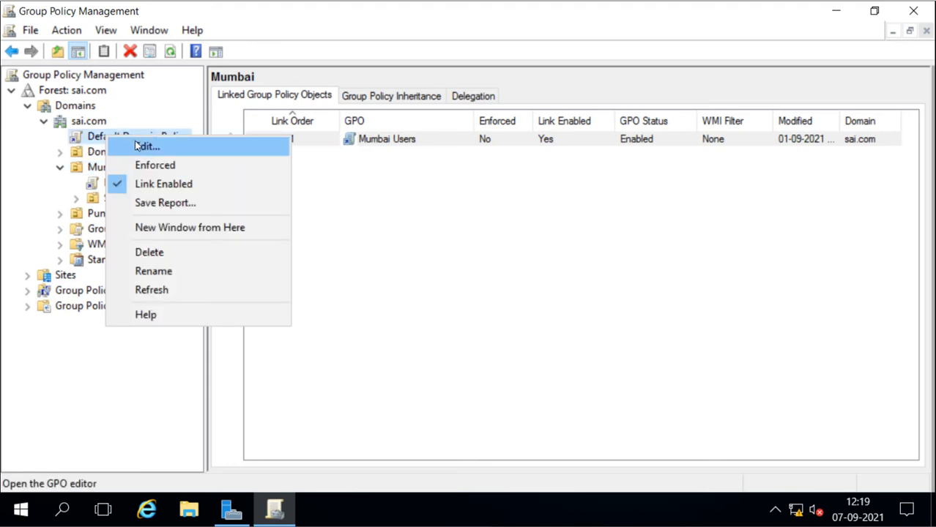
pyautogui.click(144, 145)
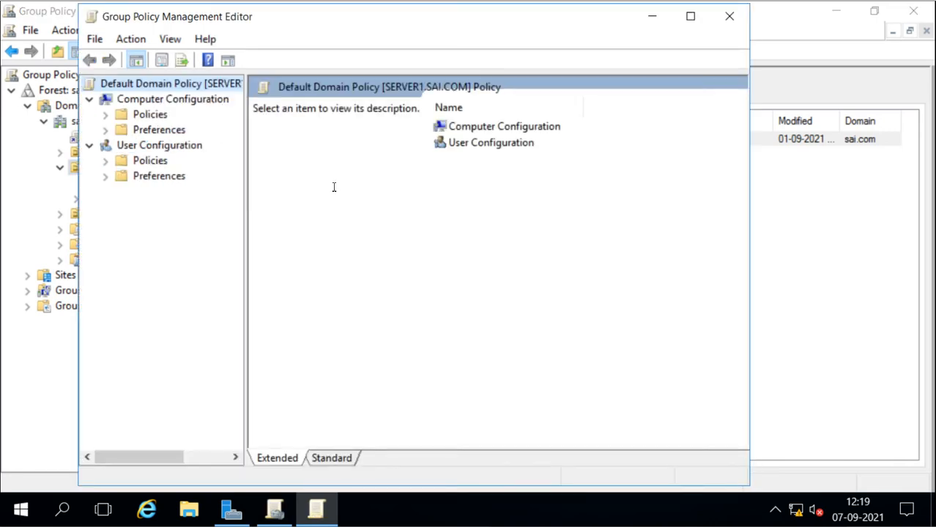
# - Examine the Windows Settings policies under Computer Configuration in the maximized policy editor
pyautogui.click(511, 129)
pyautogui.doubleClick(510, 129)
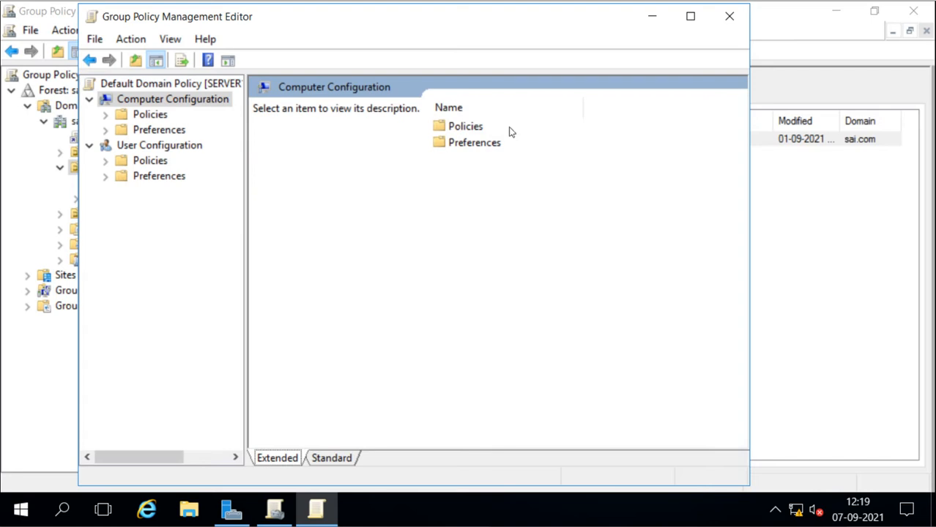
pyautogui.click(694, 19)
pyautogui.doubleClick(393, 119)
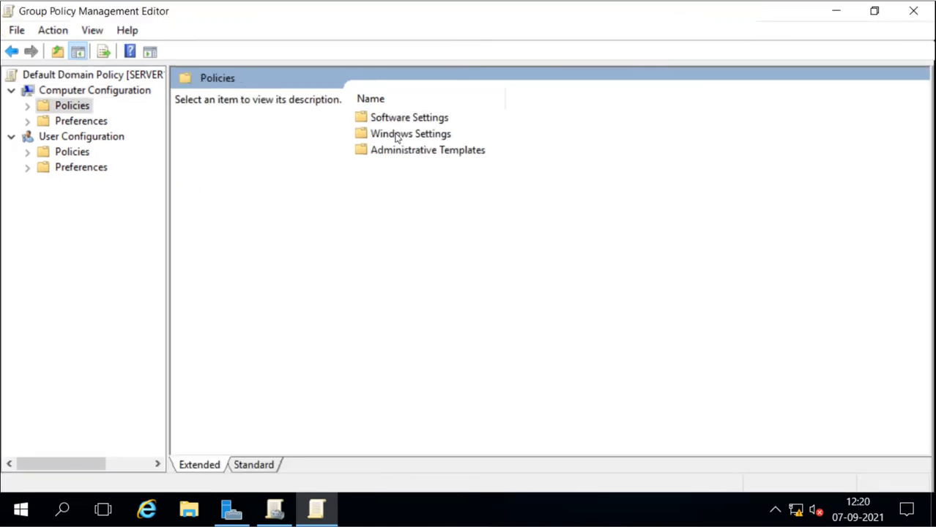
pyautogui.click(396, 135)
pyautogui.doubleClick(396, 134)
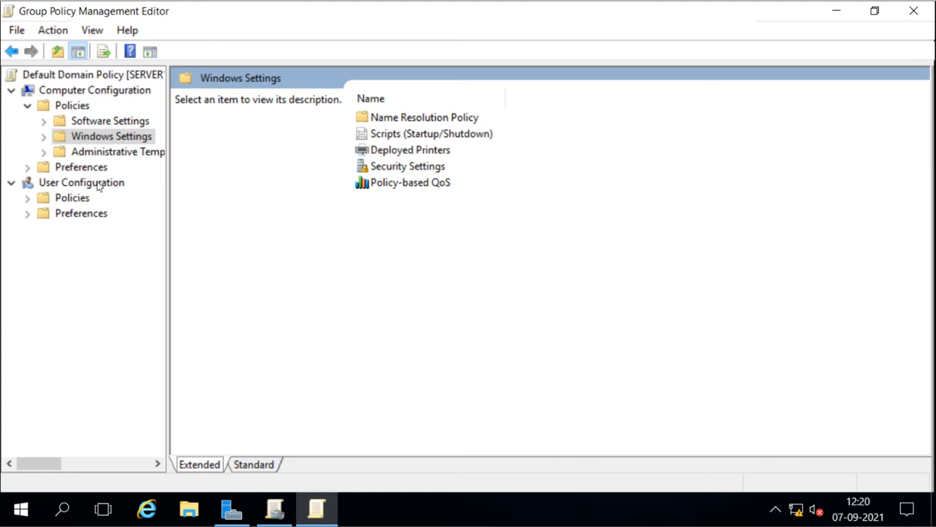
# - Open Folder Redirection in the User Configuration policies' Windows Settings and widen the policy tree to show full names
pyautogui.click(71, 183)
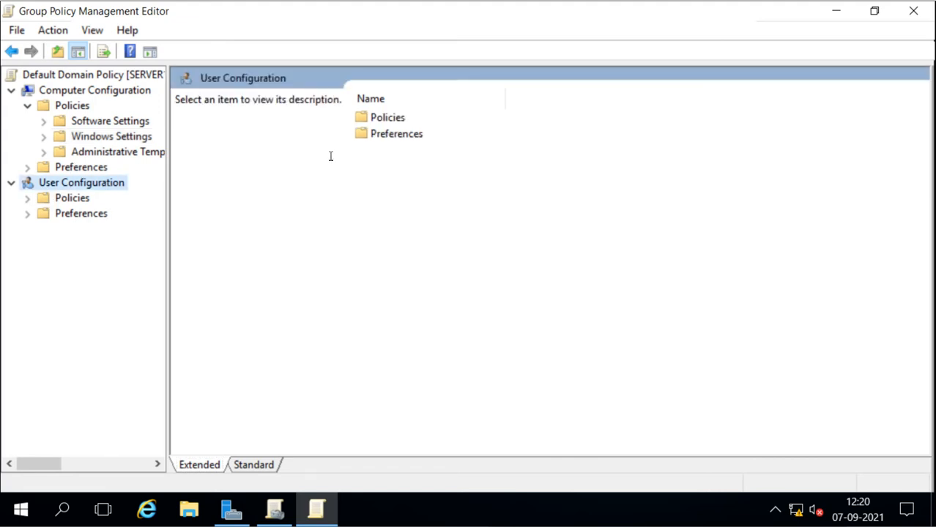
pyautogui.doubleClick(391, 120)
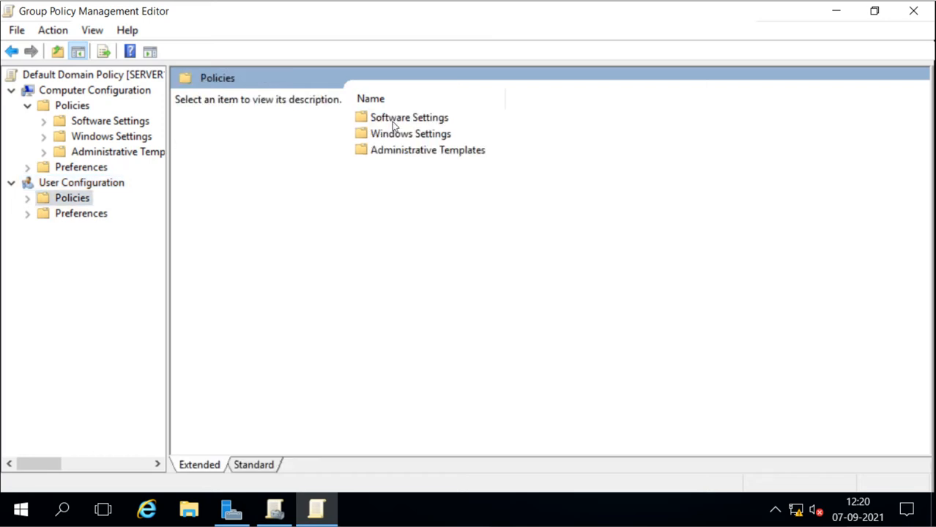
pyautogui.doubleClick(397, 136)
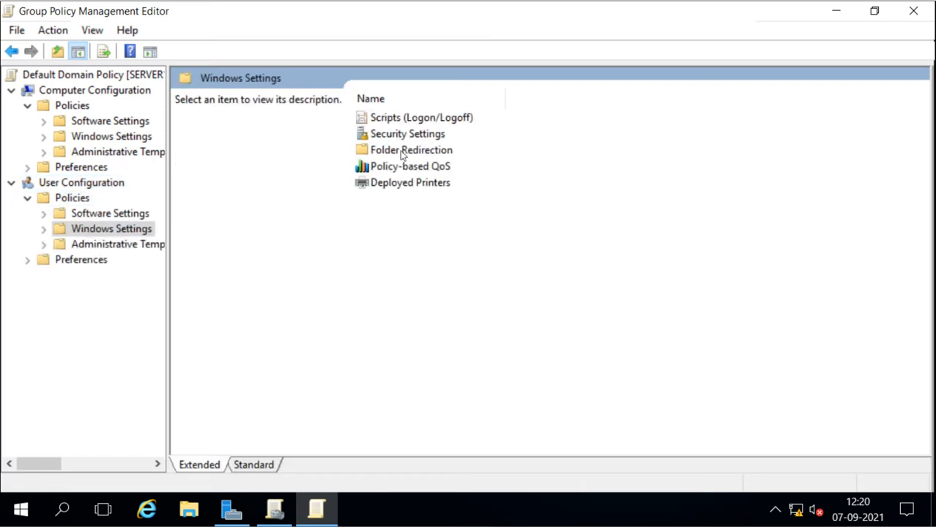
pyautogui.click(403, 157)
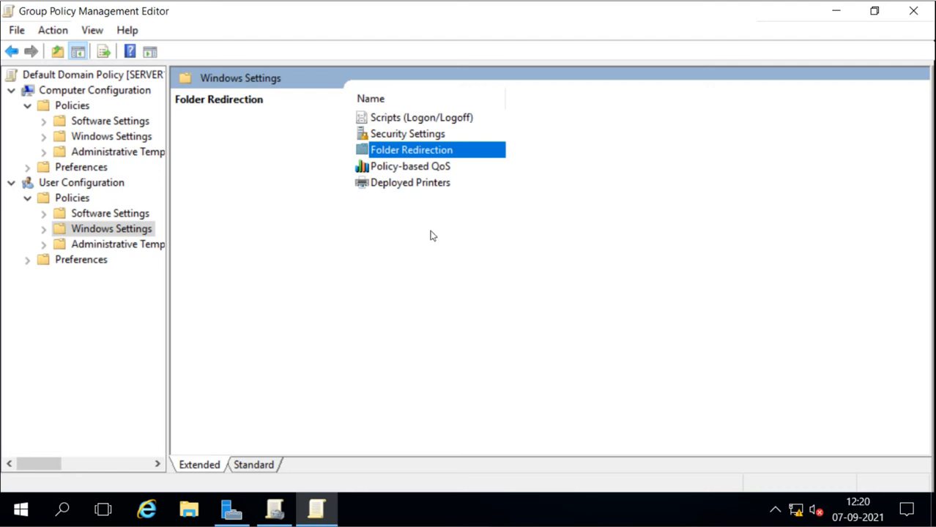
pyautogui.doubleClick(412, 151)
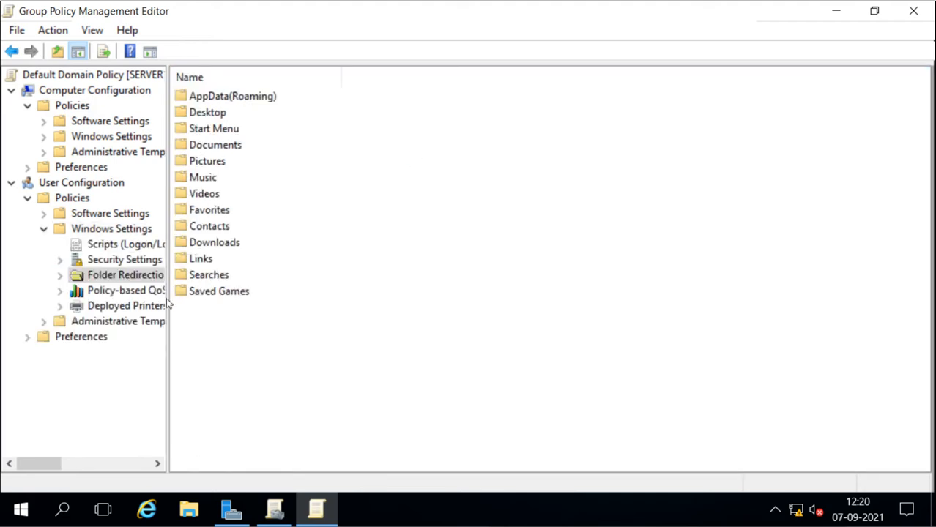
pyautogui.moveTo(168, 295); pyautogui.dragTo(271, 299)
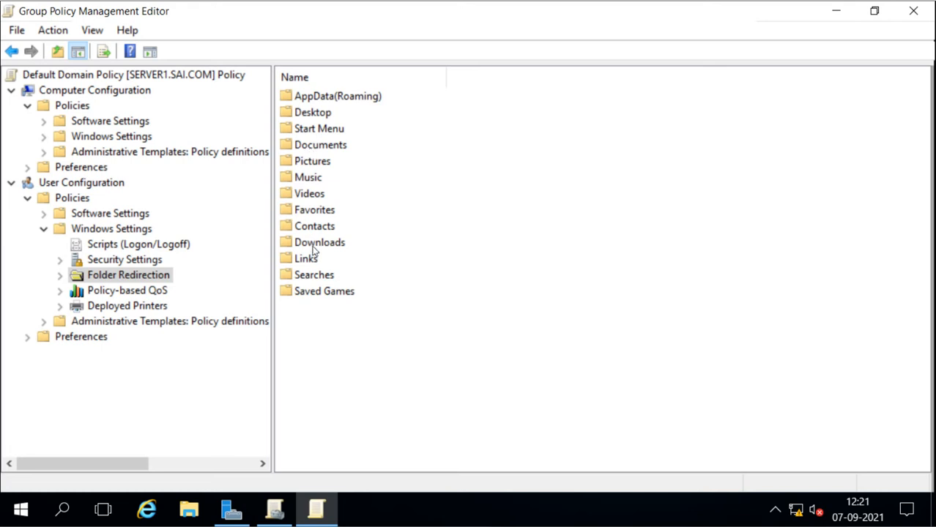
# - Set the Documents folder's redirection to "Basic - Redirect everyone's folder to the same location"
pyautogui.rightClick(319, 150)
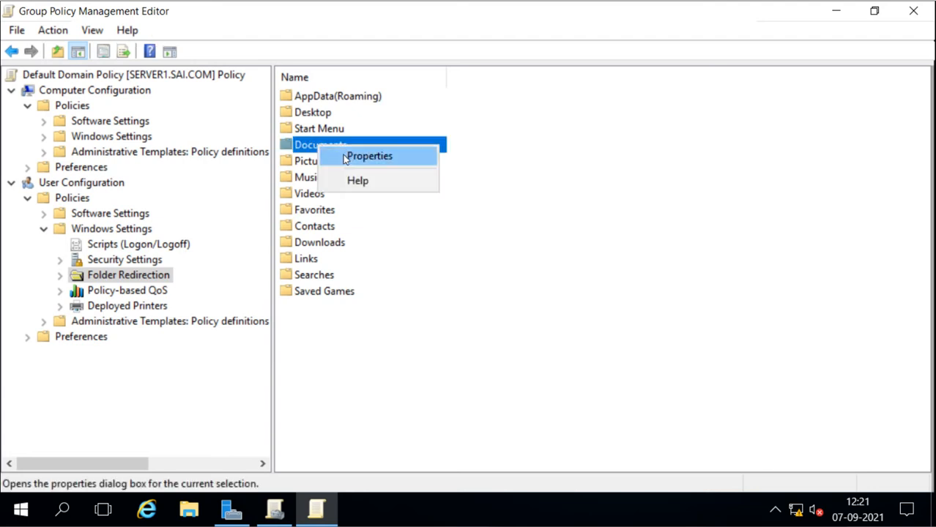
pyautogui.click(346, 158)
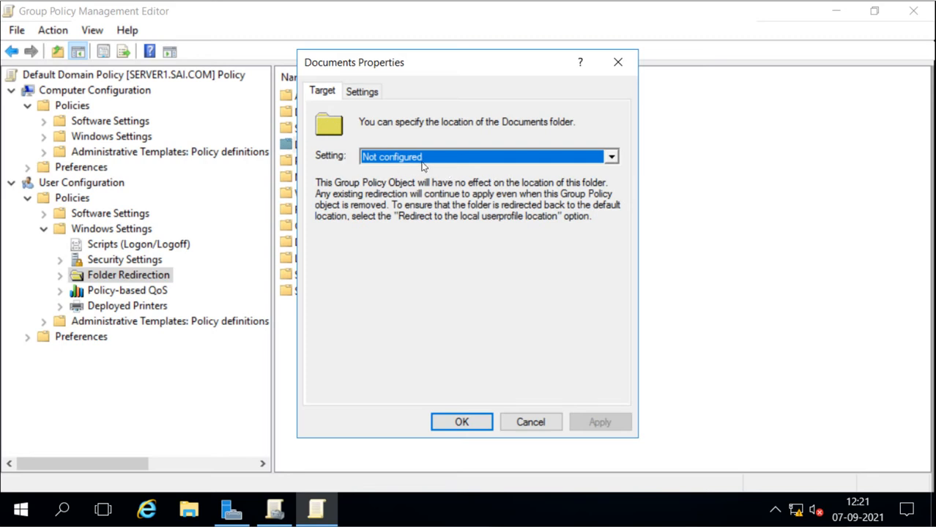
pyautogui.click(610, 157)
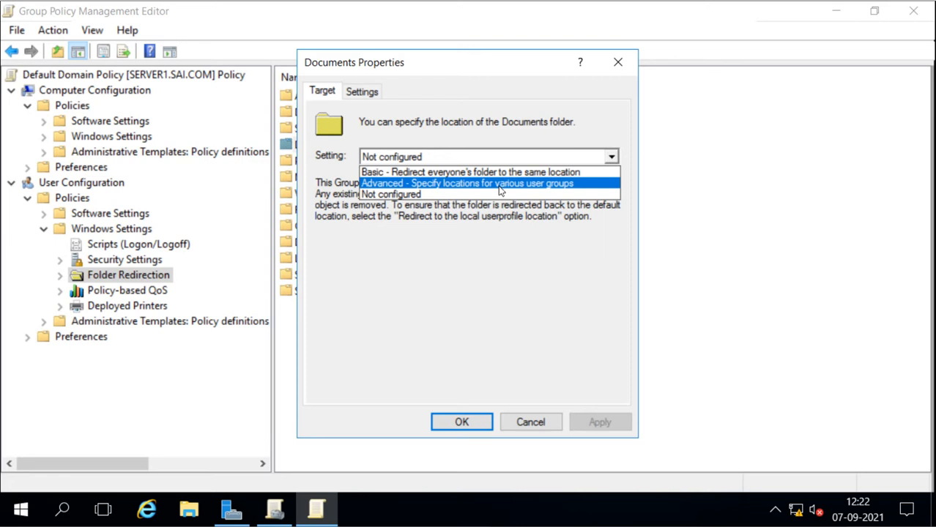
pyautogui.click(452, 174)
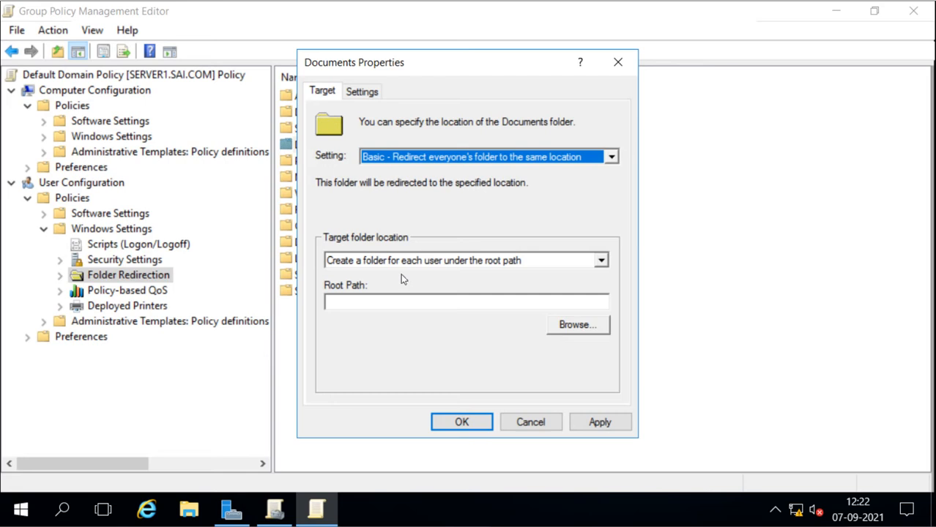
pyautogui.moveTo(441, 72); pyautogui.dragTo(524, 71)
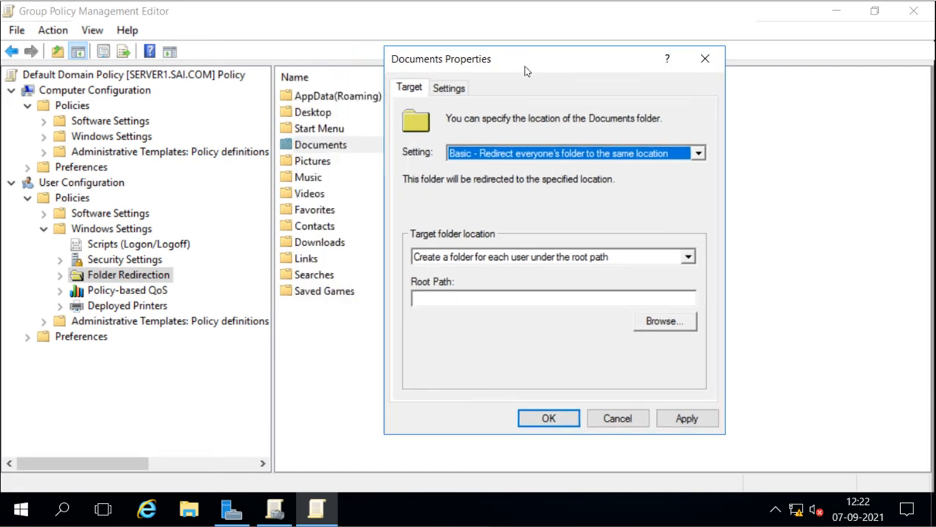
# - Choose "Create a folder for each user under the root path" as the target and browse to C:\Redir as the root path
pyautogui.click(688, 258)
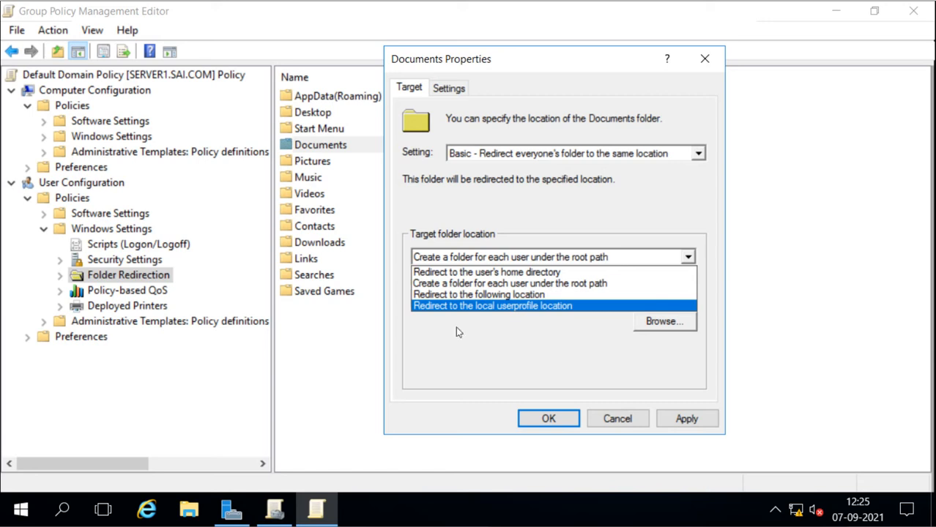
pyautogui.click(453, 286)
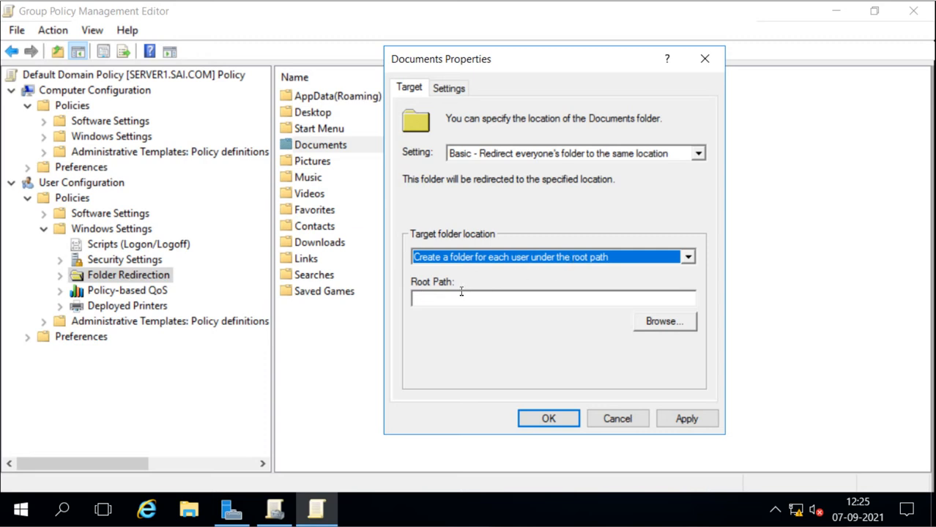
pyautogui.click(657, 324)
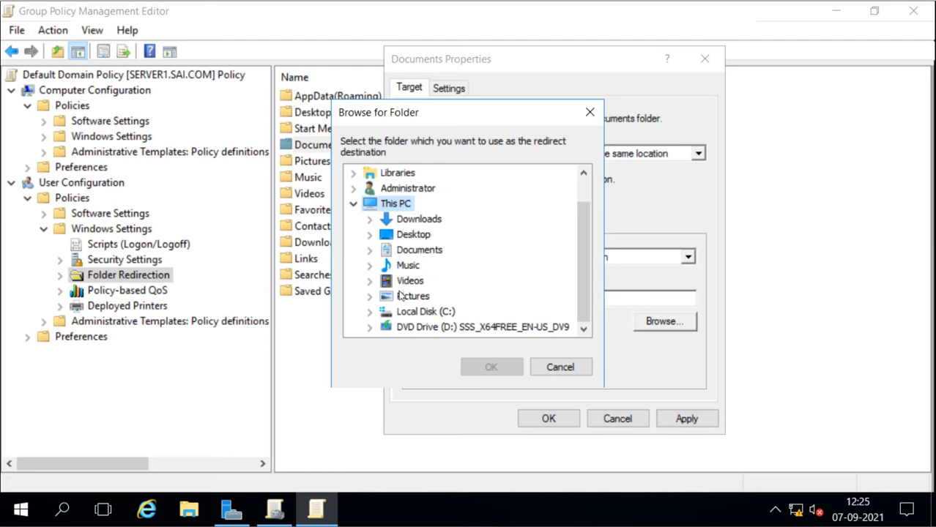
pyautogui.click(368, 311)
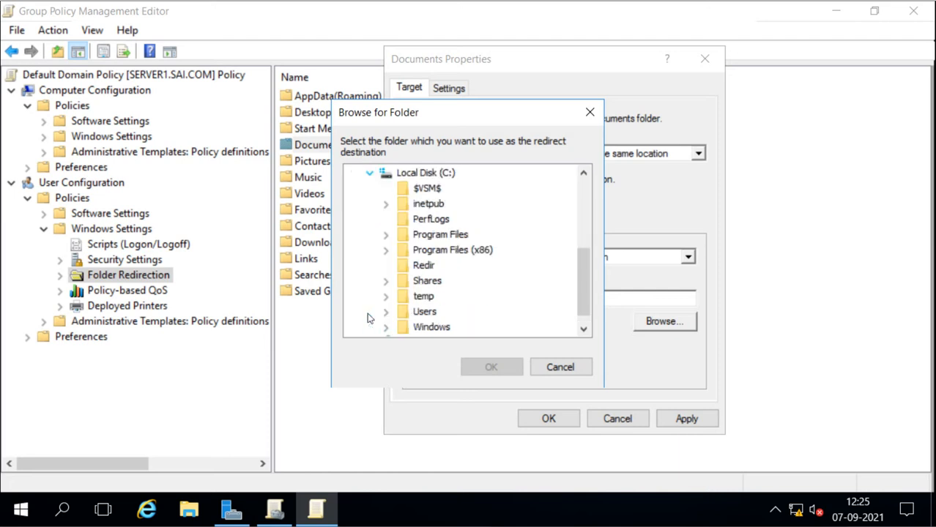
pyautogui.click(422, 268)
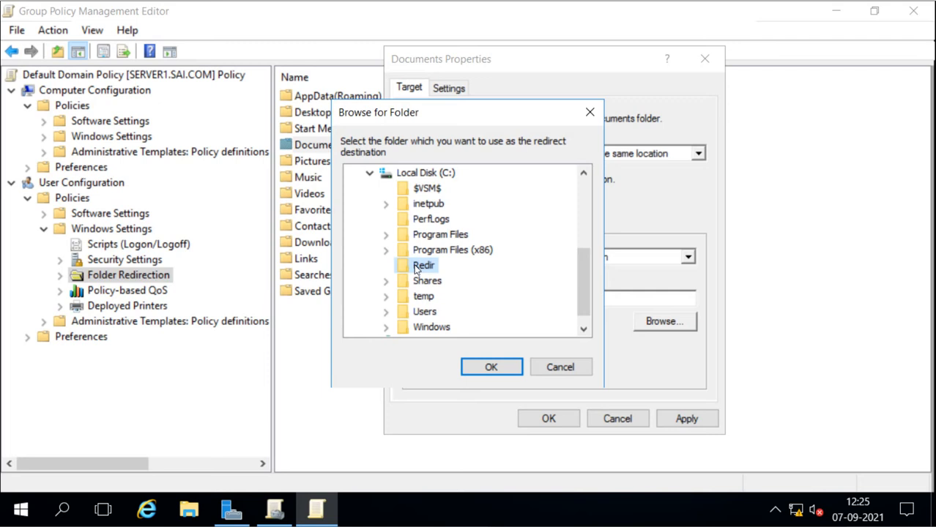
pyautogui.click(489, 367)
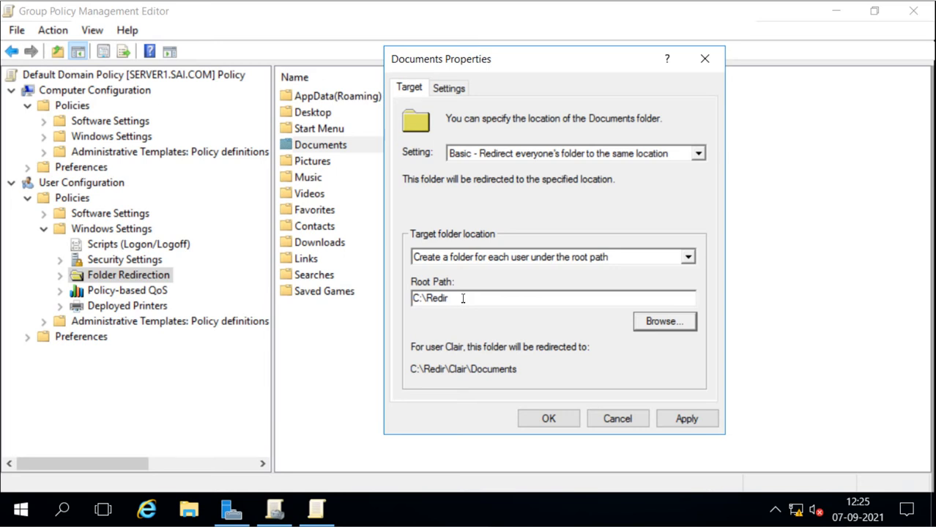
# - Look up the network path of the \\server1\Redir share in the Run dialog and close it
pyautogui.press('super+r')
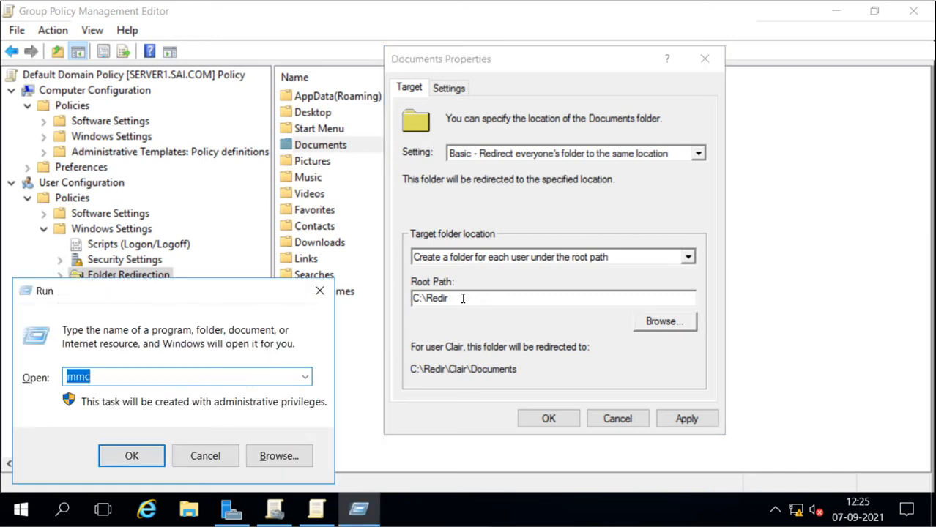
pyautogui.write('\\se')
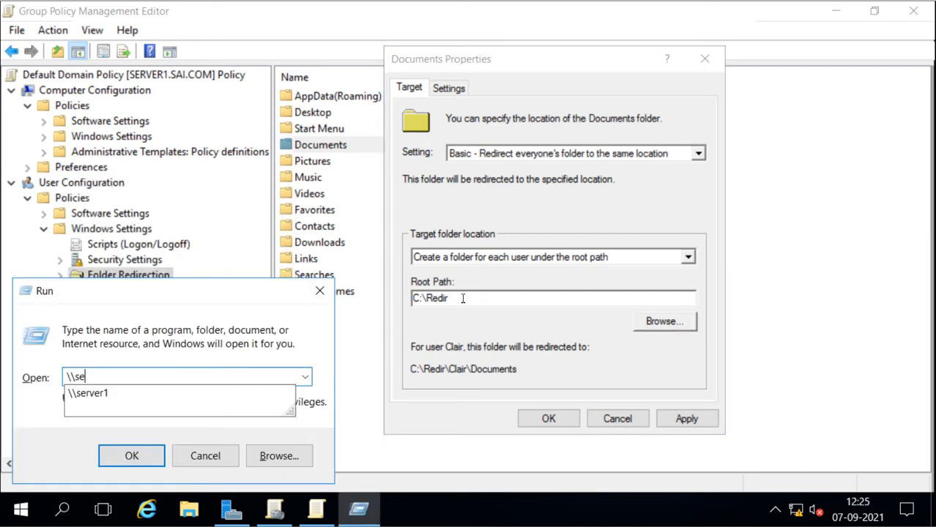
pyautogui.write('rver1\\')
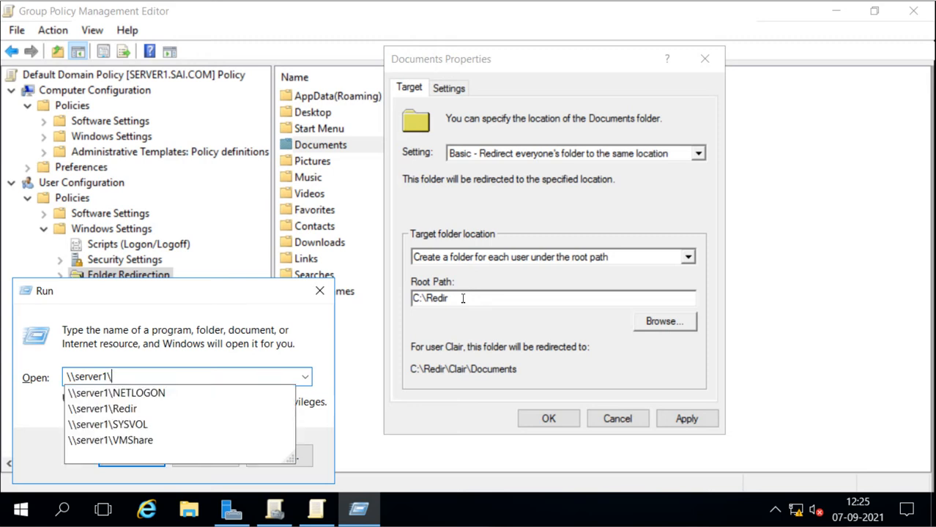
pyautogui.press('Down')
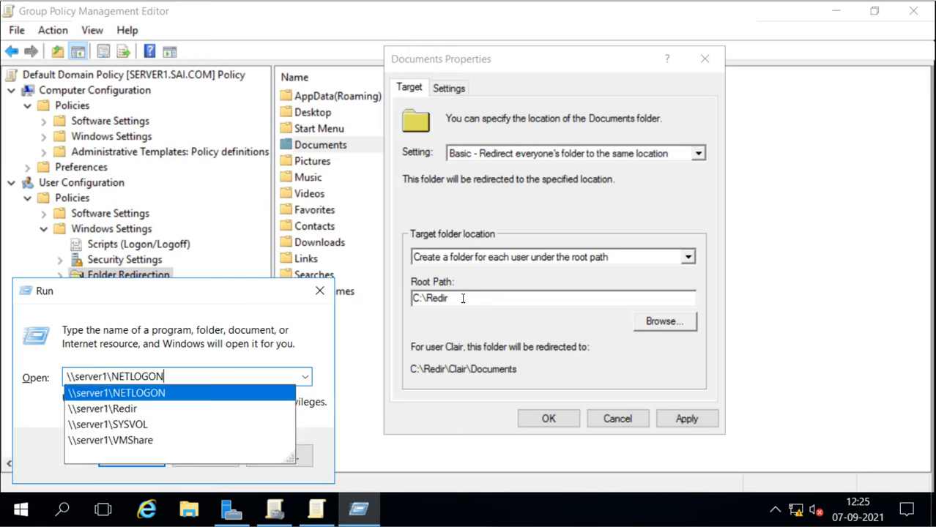
pyautogui.press('Down')
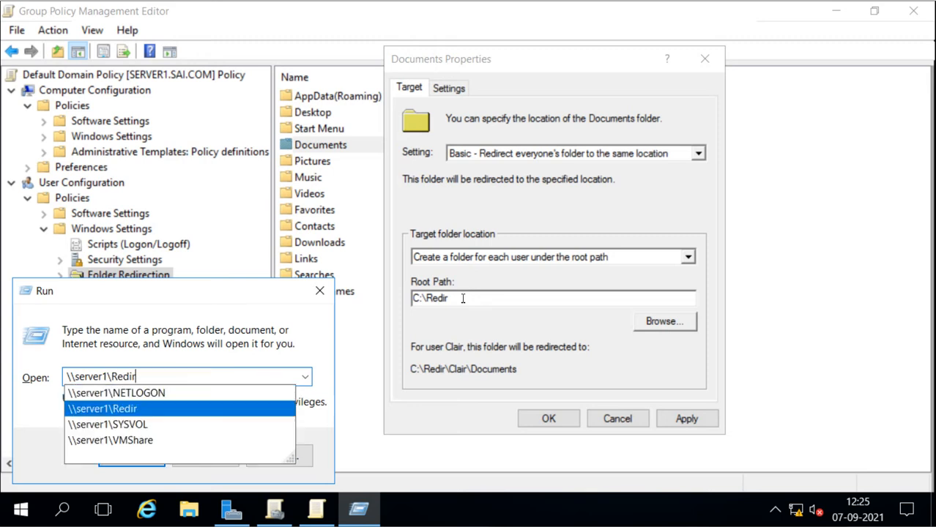
pyautogui.moveTo(143, 374); pyautogui.dragTo(55, 377)
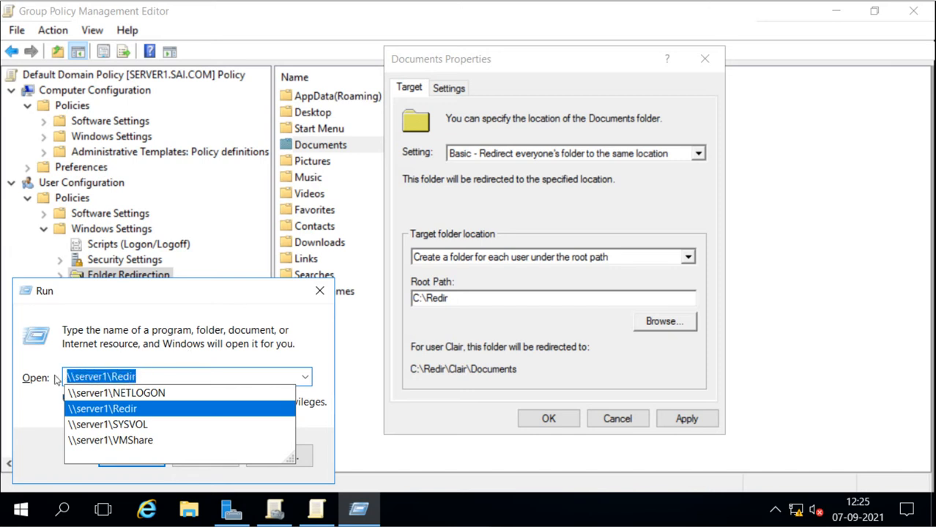
pyautogui.click(318, 293)
# - Replace the Documents redirection root path with the network path \\server1\Redir
pyautogui.click(490, 300)
pyautogui.press('BackSpace')
pyautogui.press('BackSpace')
pyautogui.press('BackSpace')
pyautogui.press('BackSpace')
pyautogui.press('BackSpace')
pyautogui.press('BackSpace')
pyautogui.press('BackSpace')
pyautogui.press('BackSpace')
pyautogui.write('\\\\')
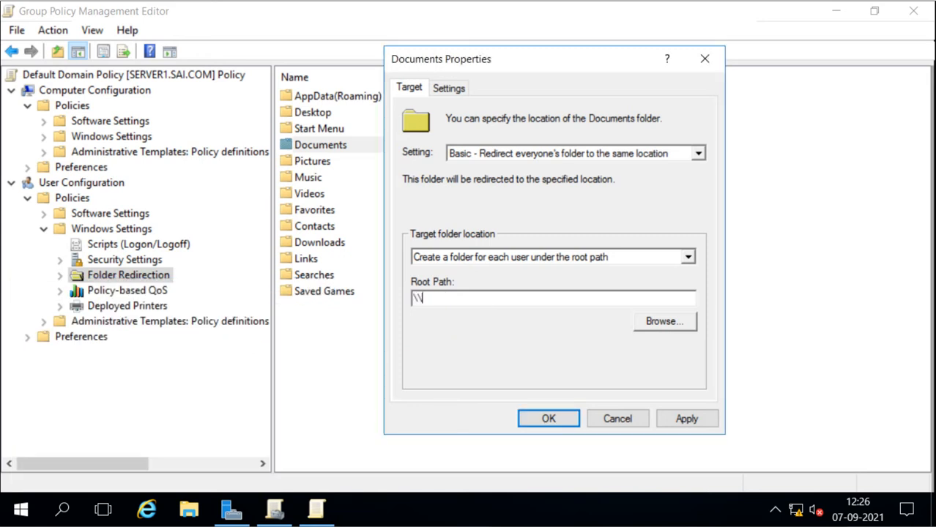
pyautogui.press('BackSpace')
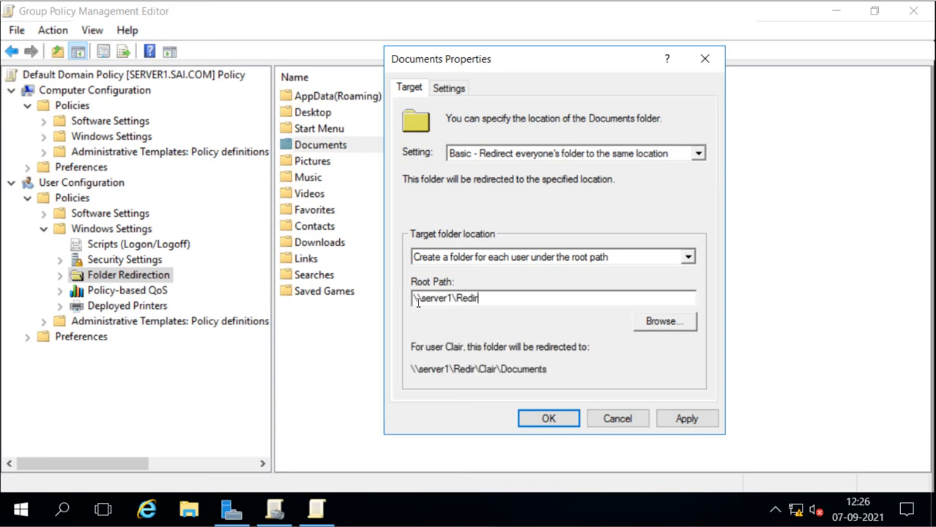
# - Save the Documents redirection settings, accept the compatibility warning and close the policy editor
pyautogui.moveTo(421, 300); pyautogui.dragTo(480, 297)
pyautogui.click(480, 297)
pyautogui.click(549, 419)
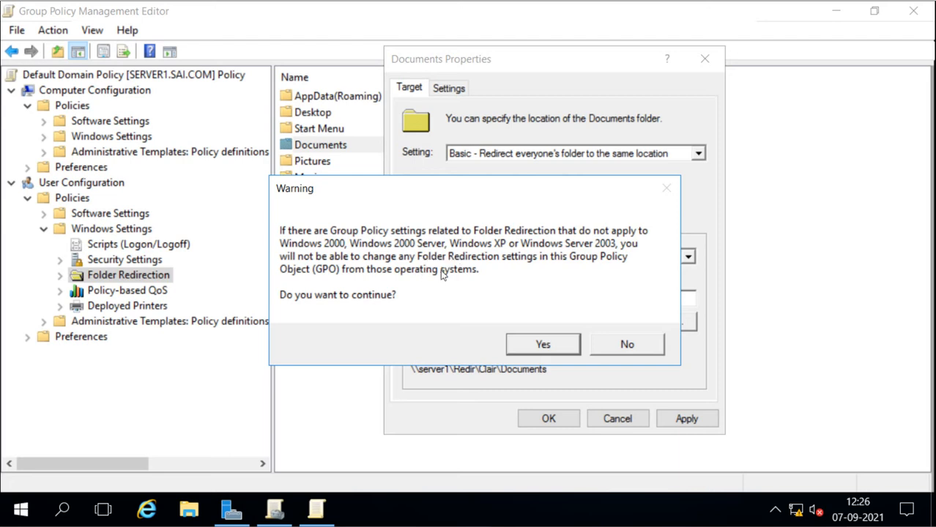
pyautogui.click(539, 347)
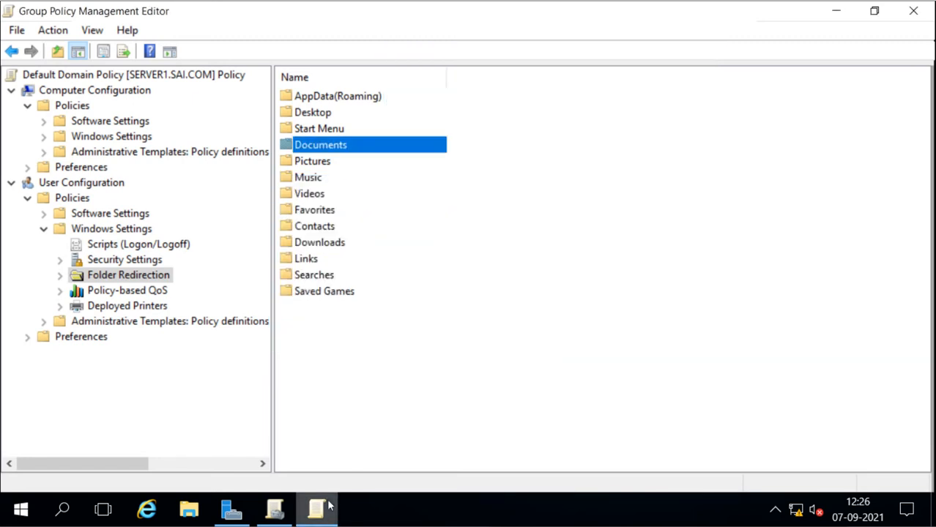
pyautogui.moveTo(329, 506)
pyautogui.click(534, 220)
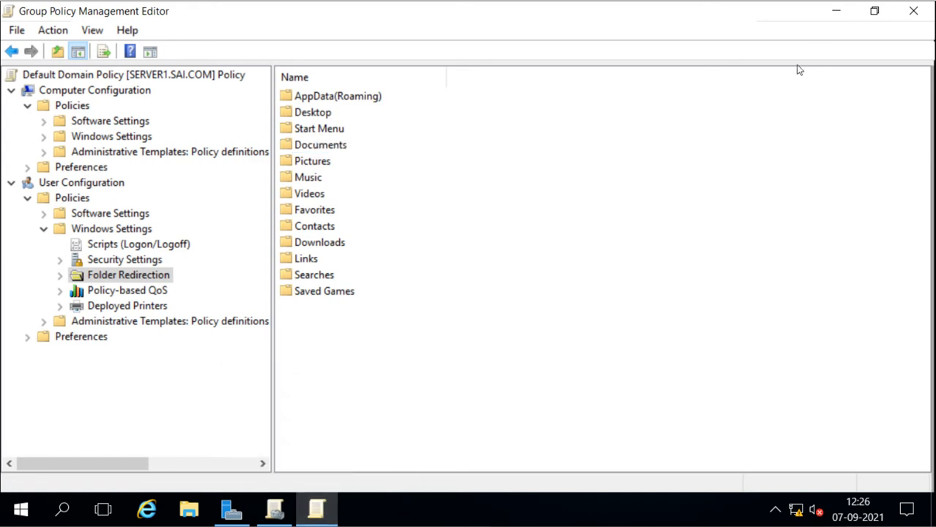
pyautogui.click(913, 11)
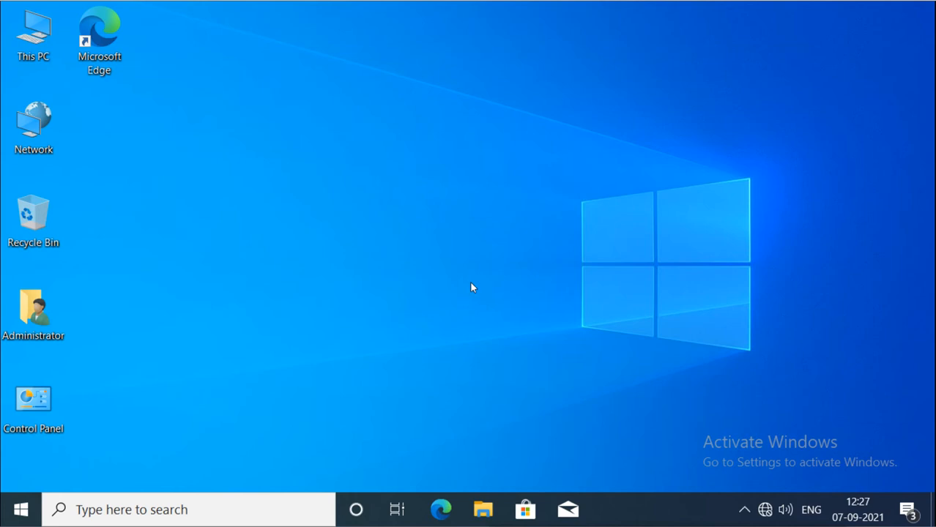
# - On the Windows 10 client, force a Group Policy update with gpupdate /force in a Command Prompt
pyautogui.press('super+r')
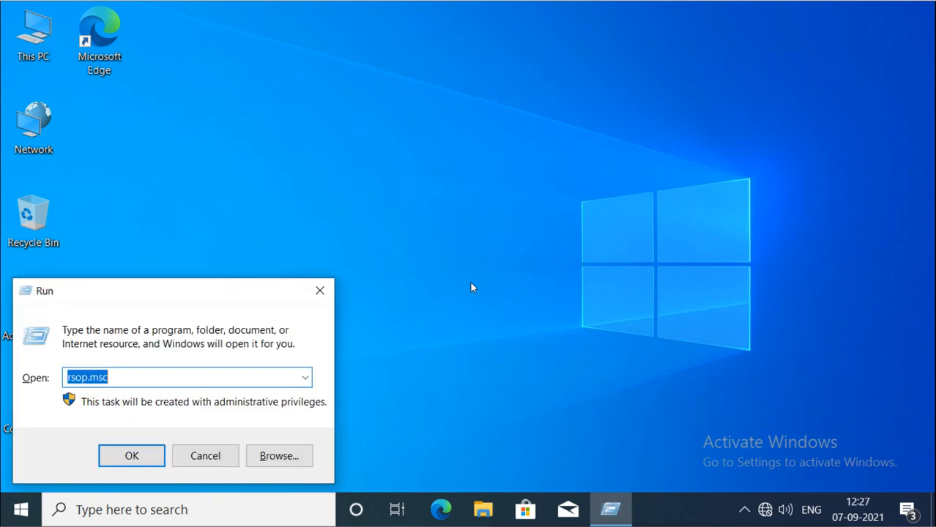
pyautogui.write('cmd')
pyautogui.press('Return')
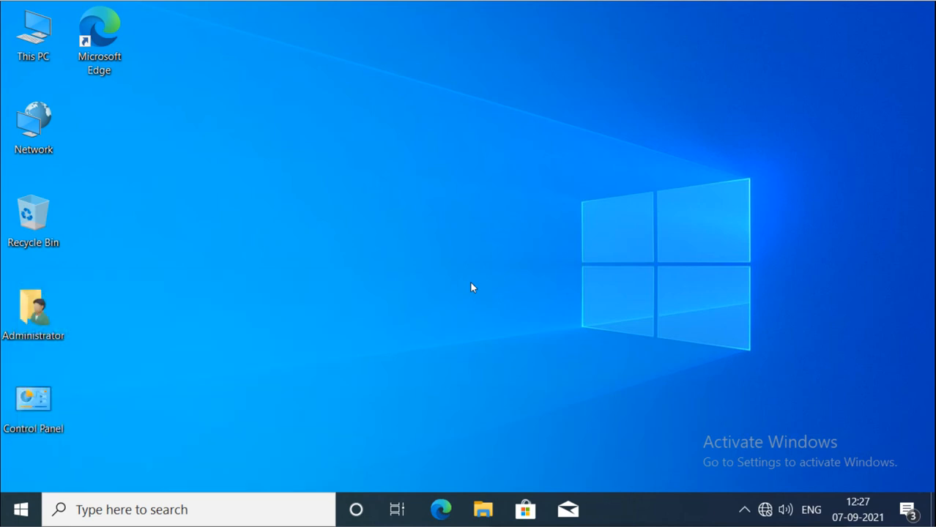
pyautogui.write('gpupdate ')
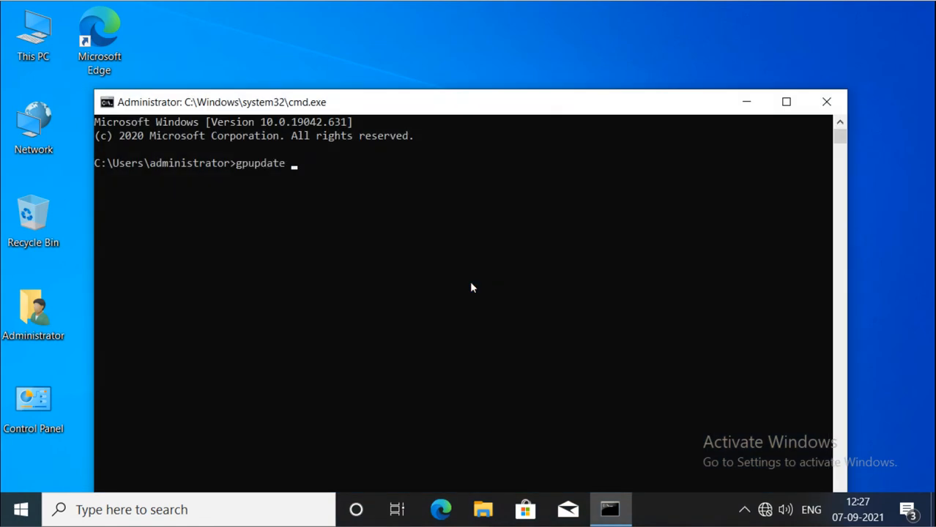
pyautogui.write('/force')
pyautogui.press('Return')
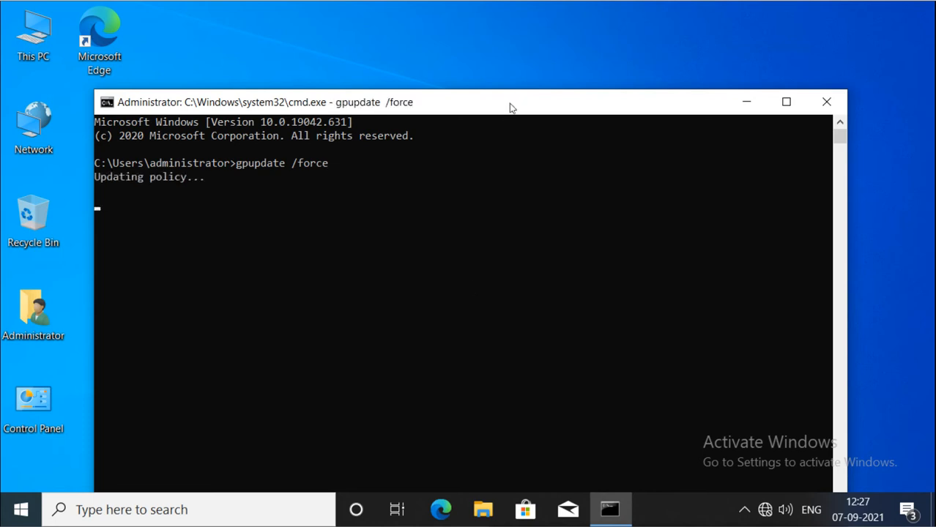
pyautogui.moveTo(511, 108); pyautogui.dragTo(511, 63)
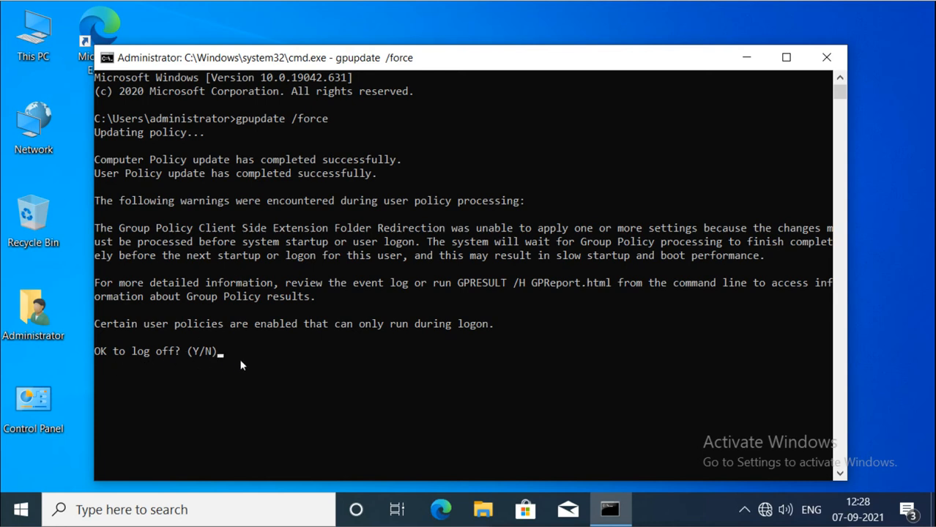
# - Agree to log off the client and sign back in as the SAI domain administrator with the account password
pyautogui.write('y')
pyautogui.press('Return')
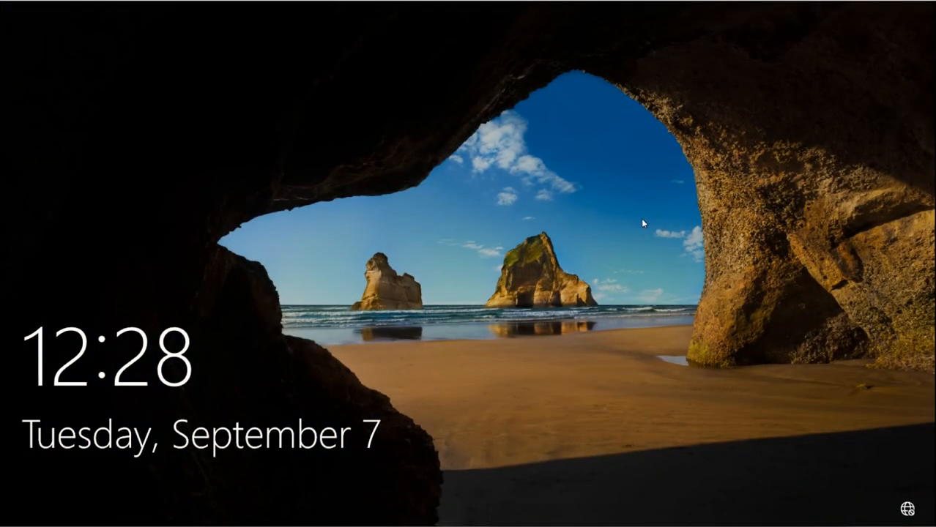
pyautogui.click(561, 312)
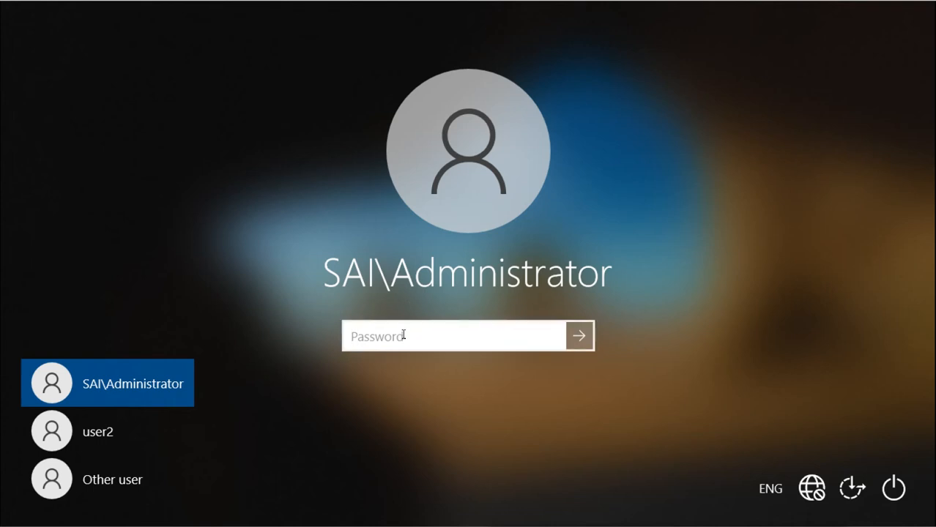
pyautogui.write('•••••••')
pyautogui.press('Return')
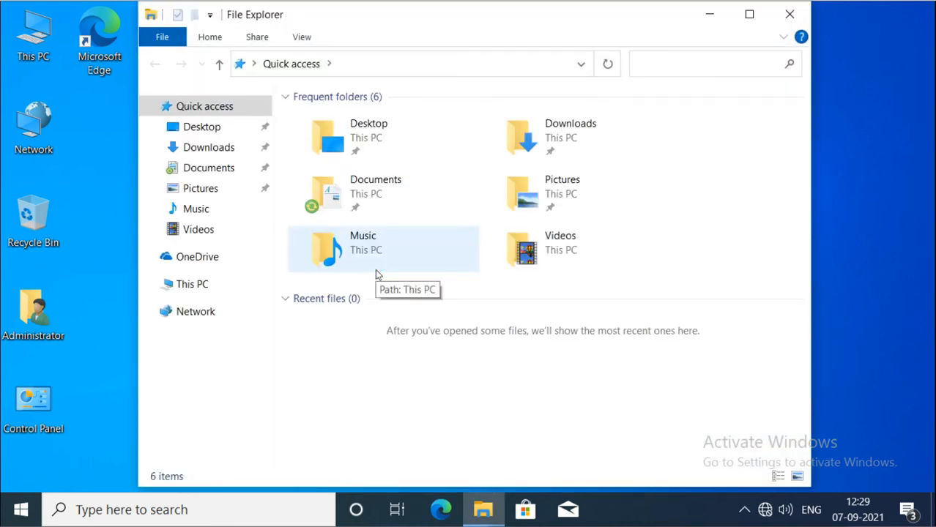
# - Check the Documents folder's location in its properties from the maximized File Explorer
pyautogui.click(748, 15)
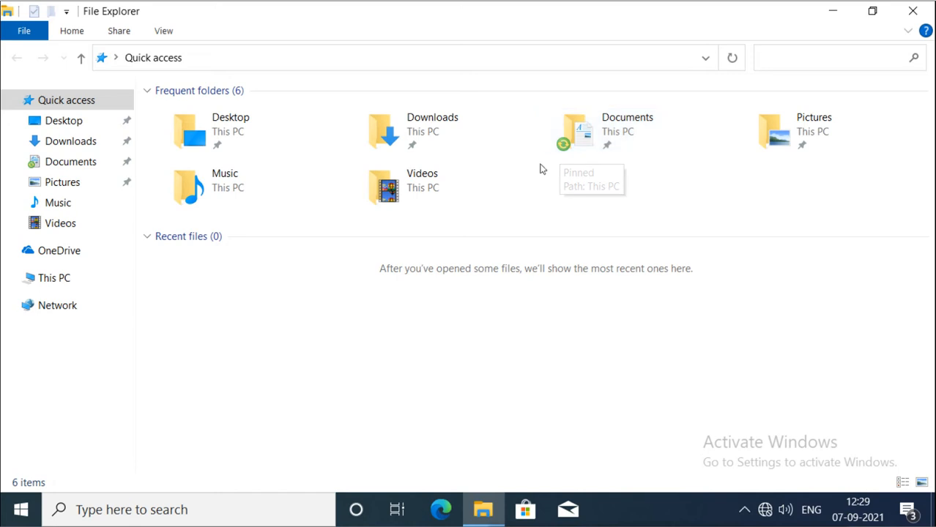
pyautogui.rightClick(613, 141)
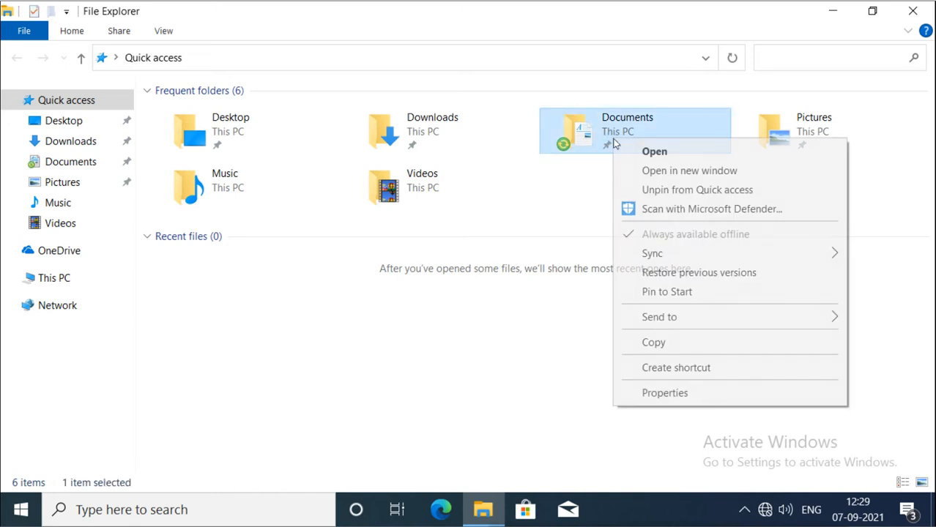
pyautogui.click(638, 399)
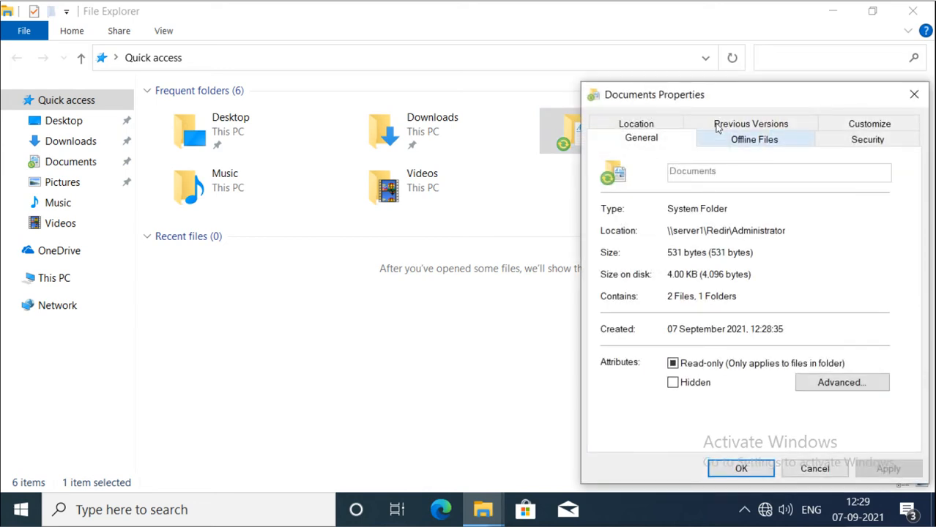
pyautogui.moveTo(721, 98); pyautogui.dragTo(562, 57)
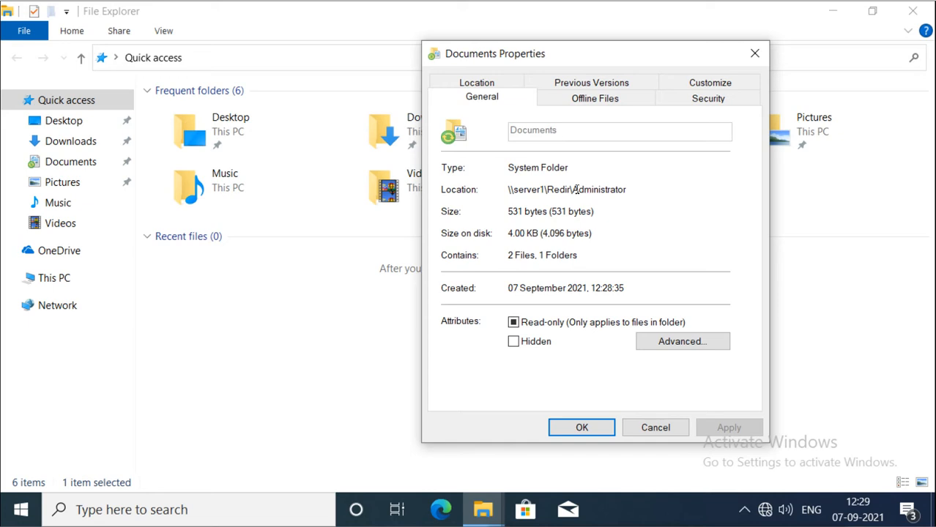
pyautogui.moveTo(571, 189); pyautogui.dragTo(632, 189)
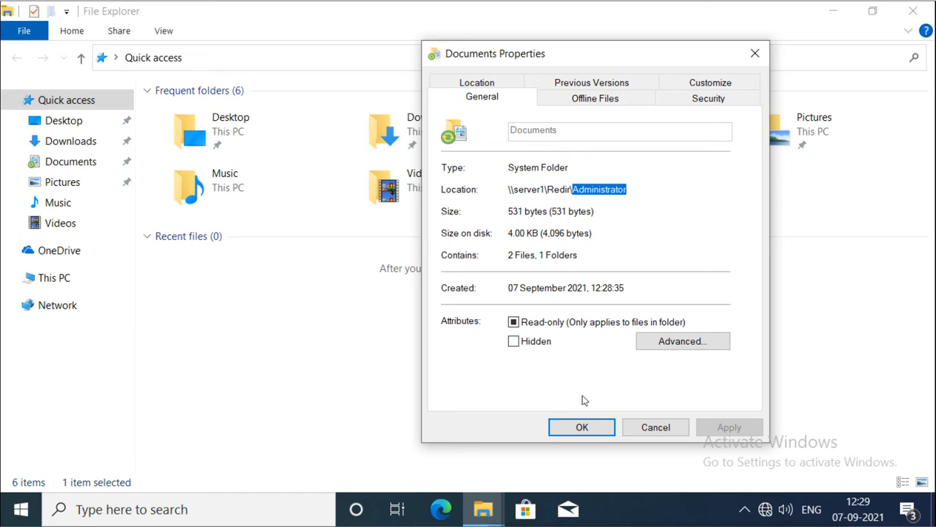
pyautogui.click(581, 428)
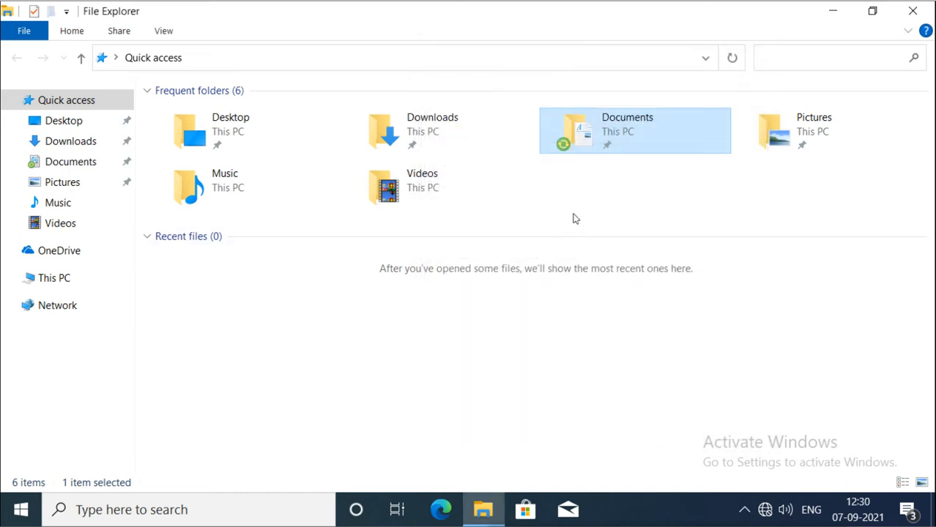
# - View the contents of the Documents folder from Quick access and again from This PC
pyautogui.doubleClick(615, 120)
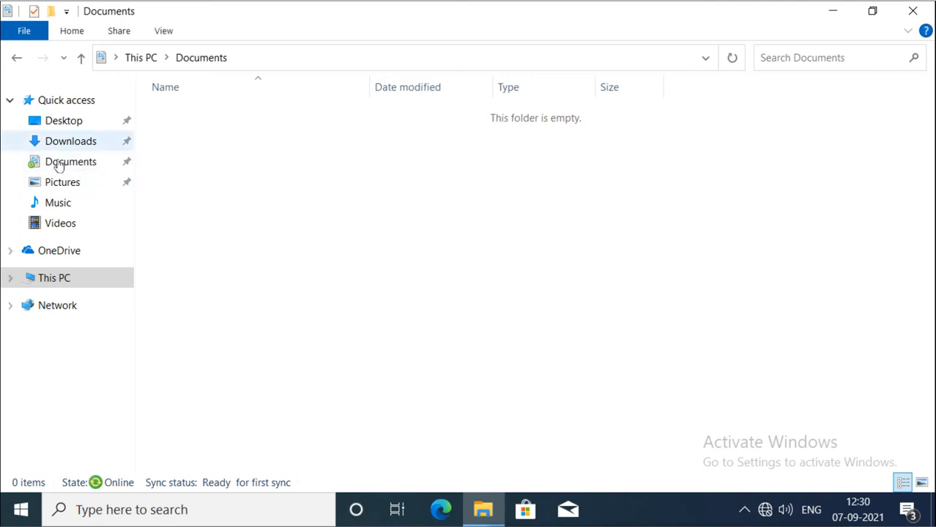
pyautogui.click(80, 63)
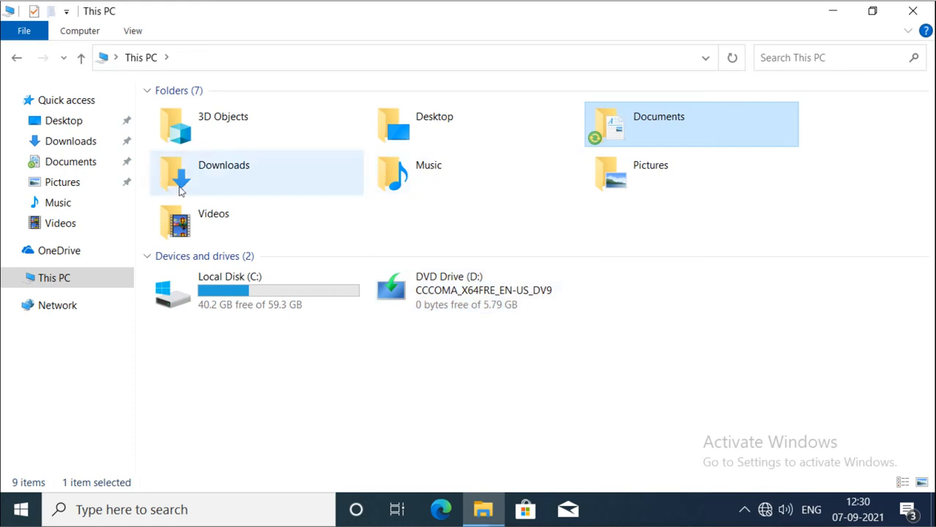
pyautogui.doubleClick(614, 140)
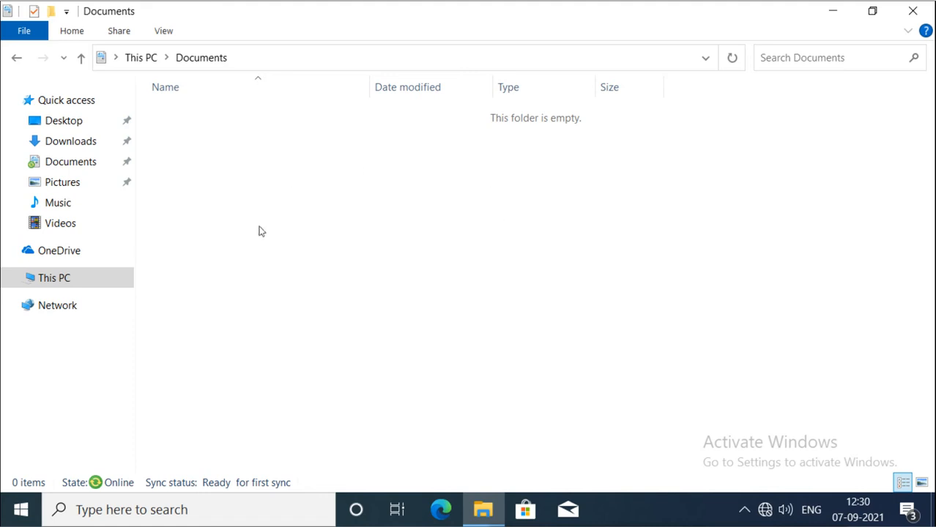
# - View the contents of the Desktop, Downloads and Documents folders on the client and dismiss the firewall notification
pyautogui.click(54, 122)
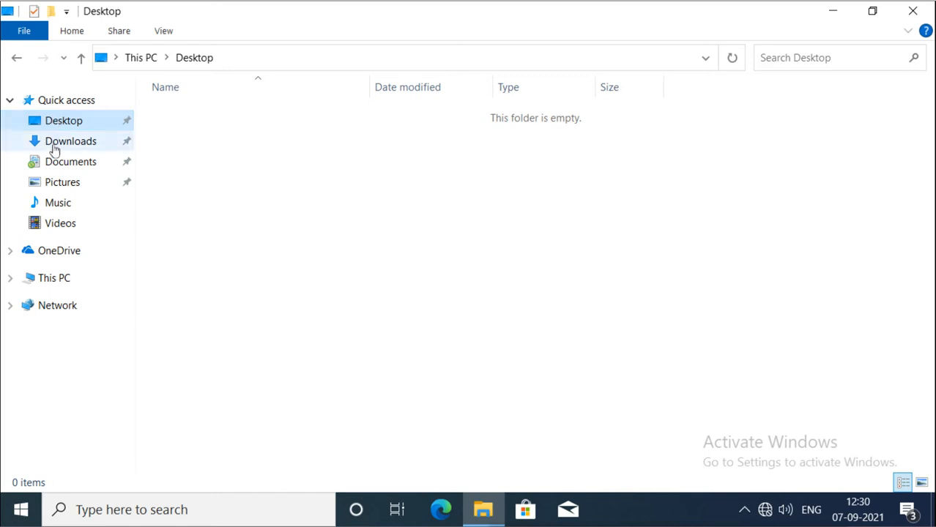
pyautogui.click(54, 148)
pyautogui.click(56, 166)
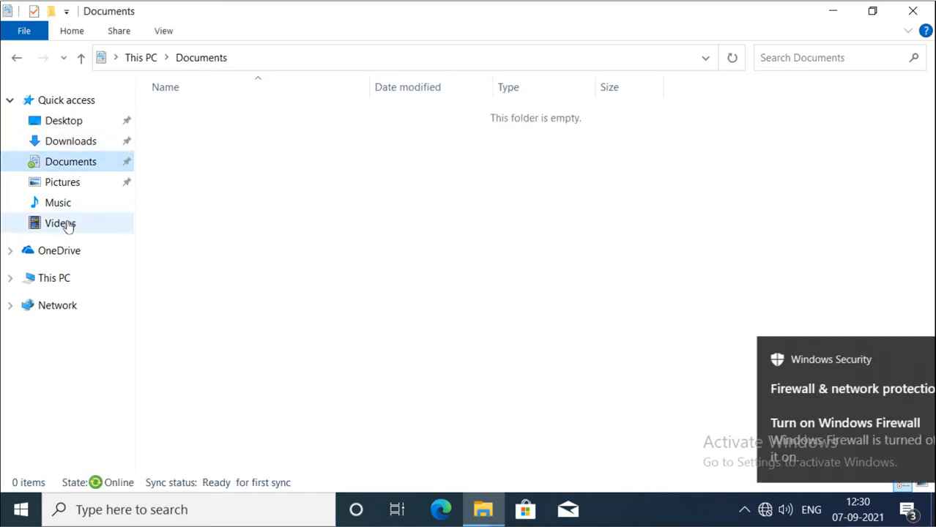
pyautogui.click(896, 358)
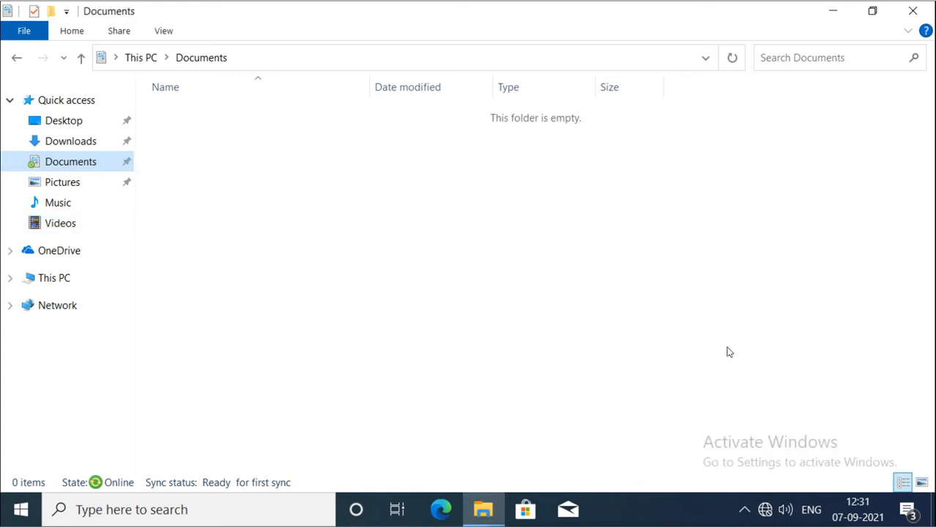
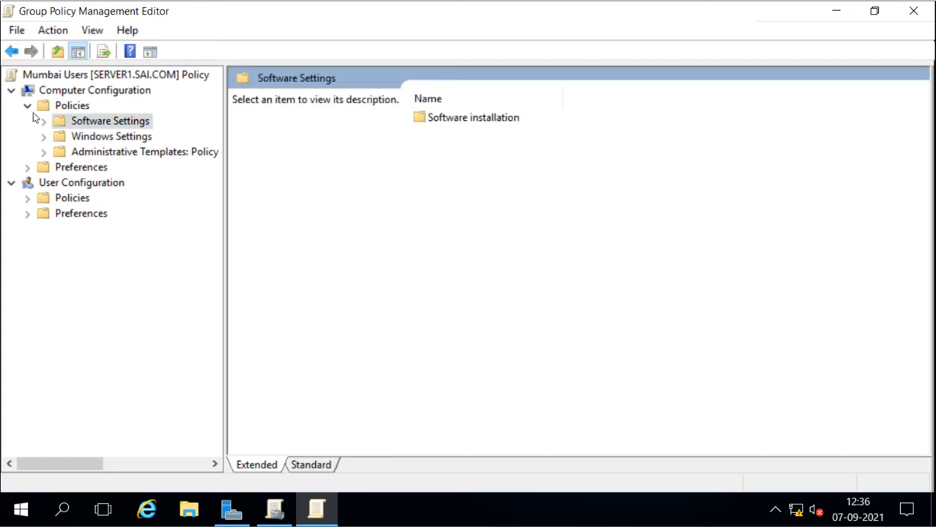
# - In the Mumbai Users policy, collapse the computer policies and open Software installation under the User Configuration software settings
pyautogui.click(28, 106)
pyautogui.doubleClick(59, 151)
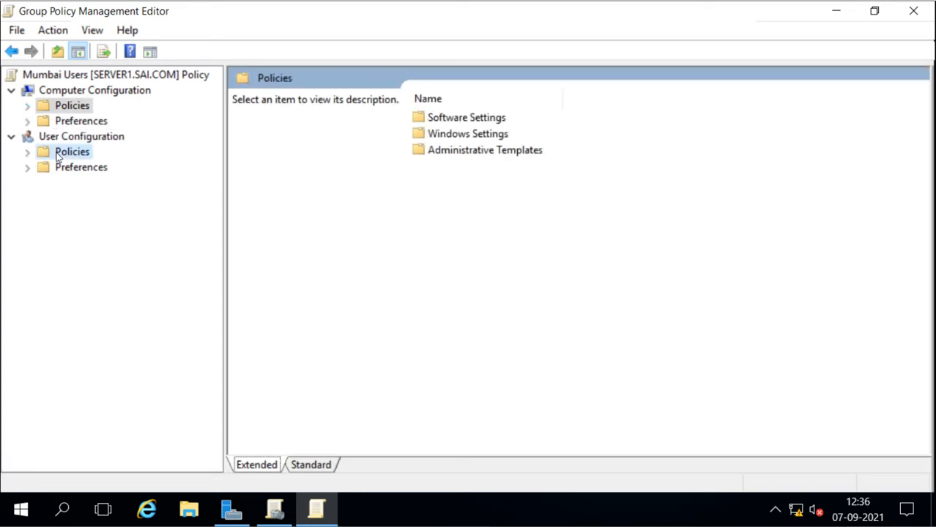
pyautogui.doubleClick(64, 168)
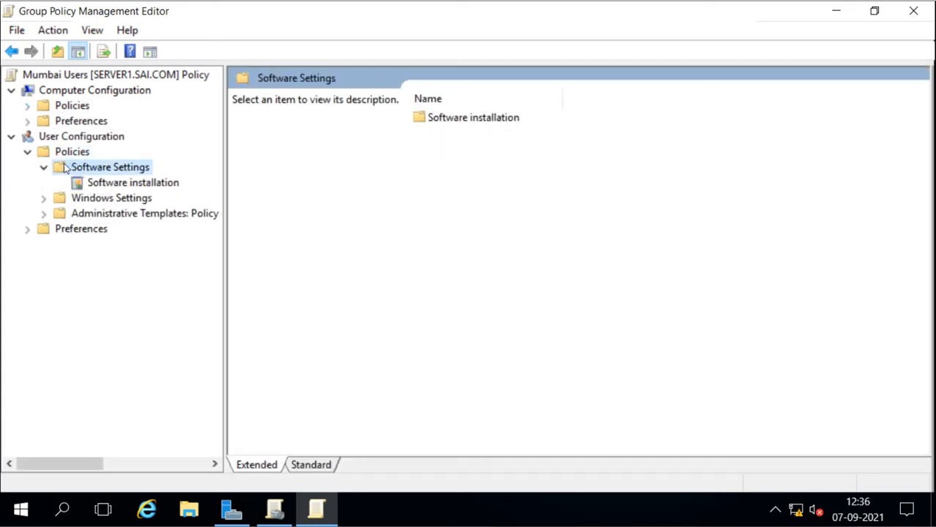
pyautogui.click(113, 183)
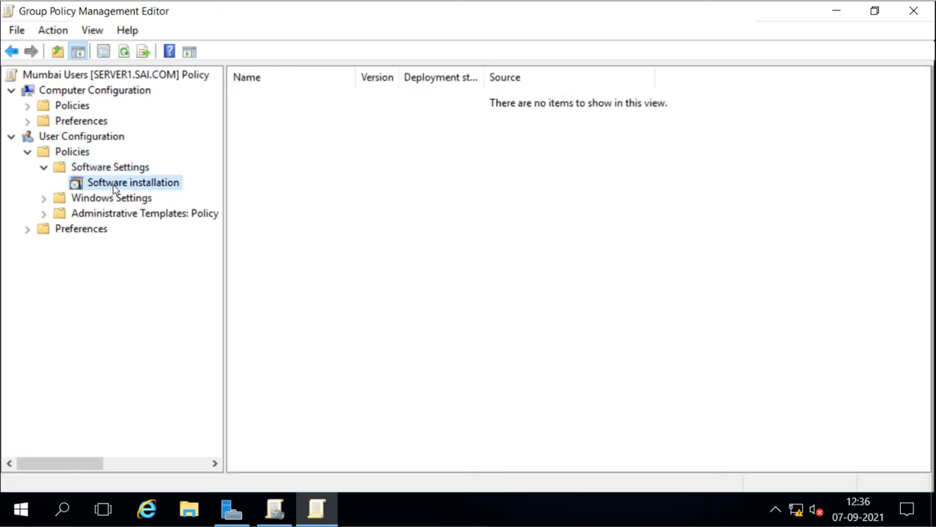
# - Check which package file types a new software installation package accepts, leaving without choosing a file
pyautogui.rightClick(114, 190)
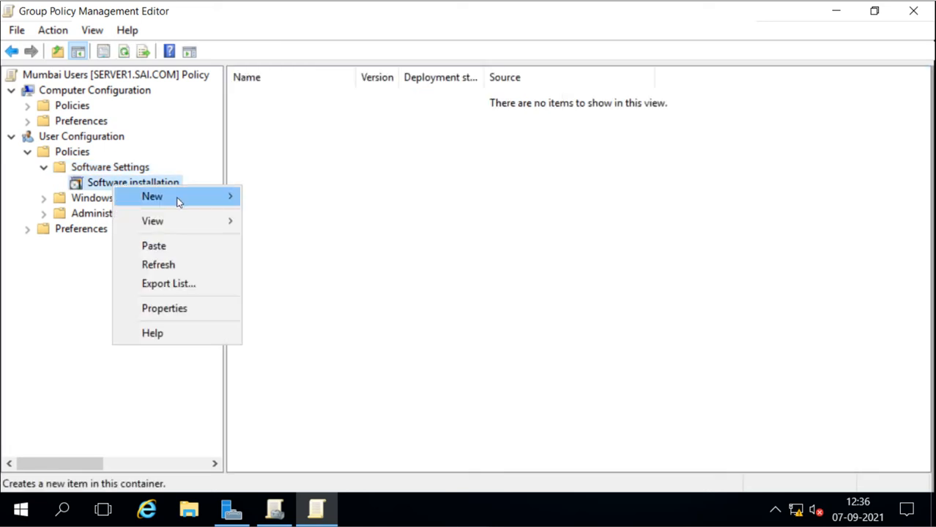
pyautogui.moveTo(178, 197)
pyautogui.click(308, 202)
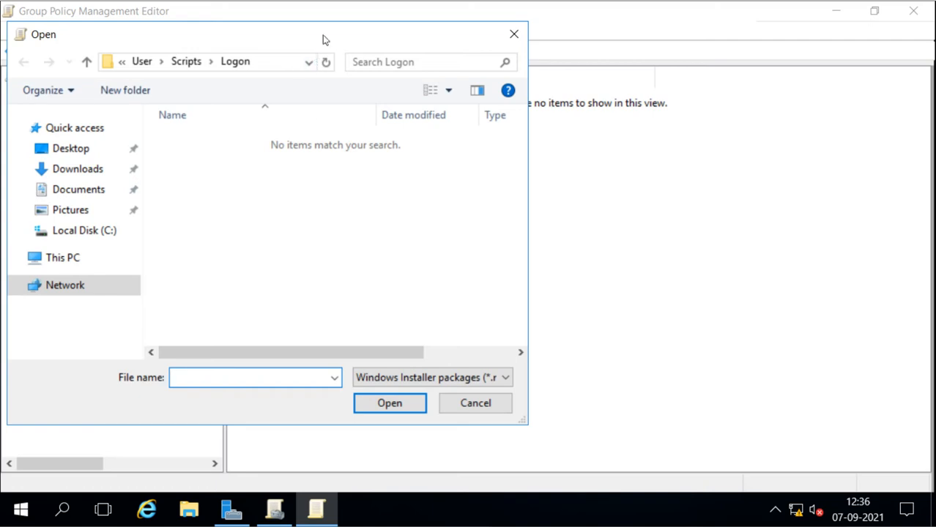
pyautogui.moveTo(322, 40); pyautogui.dragTo(477, 50)
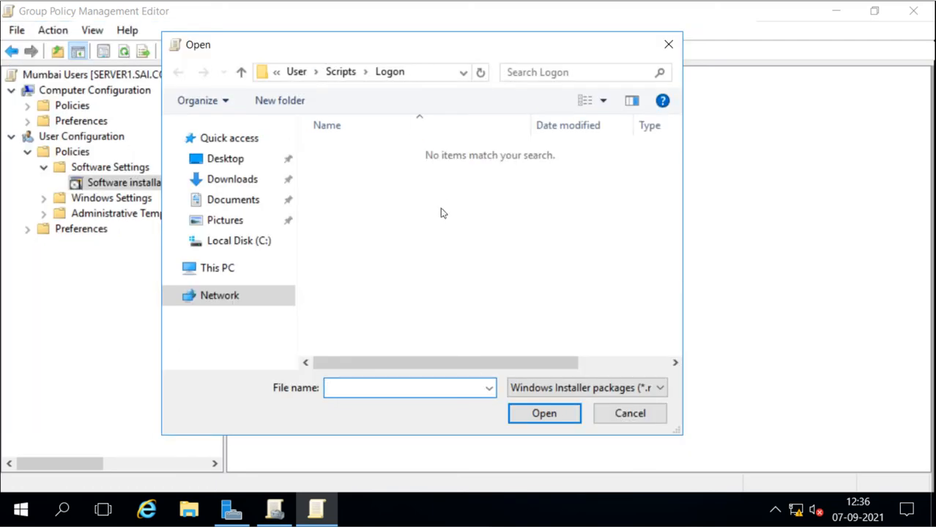
pyautogui.click(661, 388)
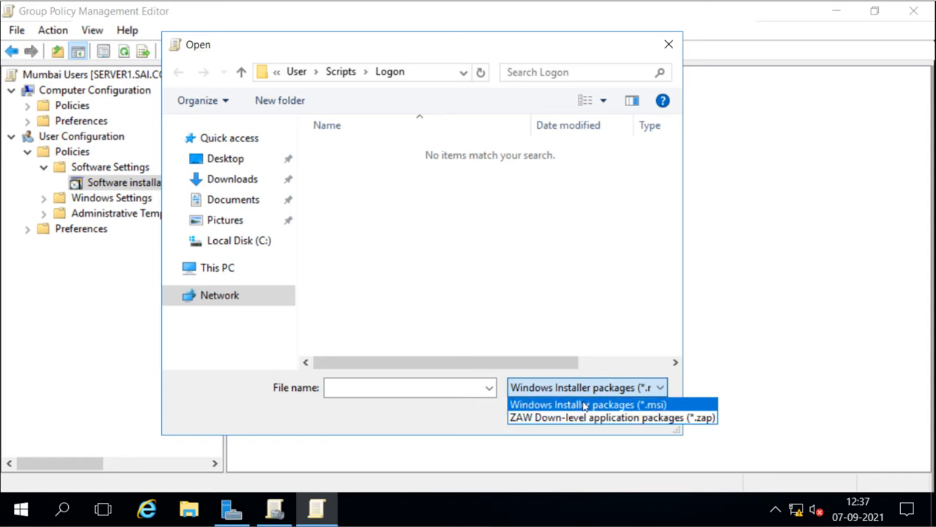
pyautogui.click(506, 272)
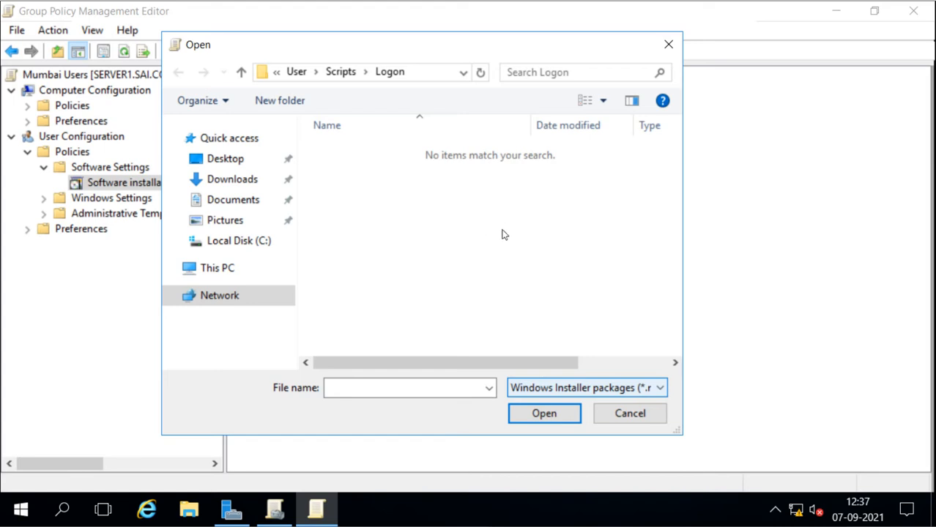
pyautogui.click(629, 414)
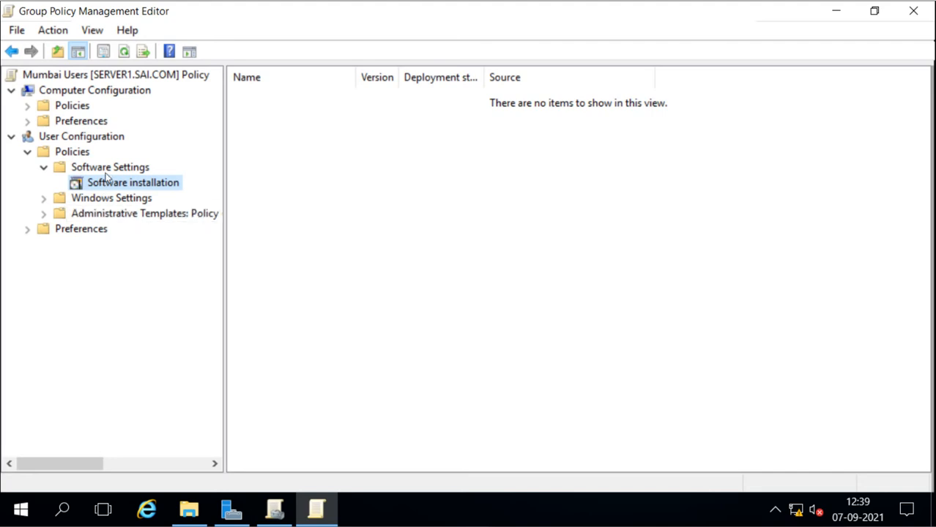
# - Try to add putty-64bit-0.75-installer from the local Documents folder as a new package, declining to deploy it from that path
pyautogui.rightClick(109, 182)
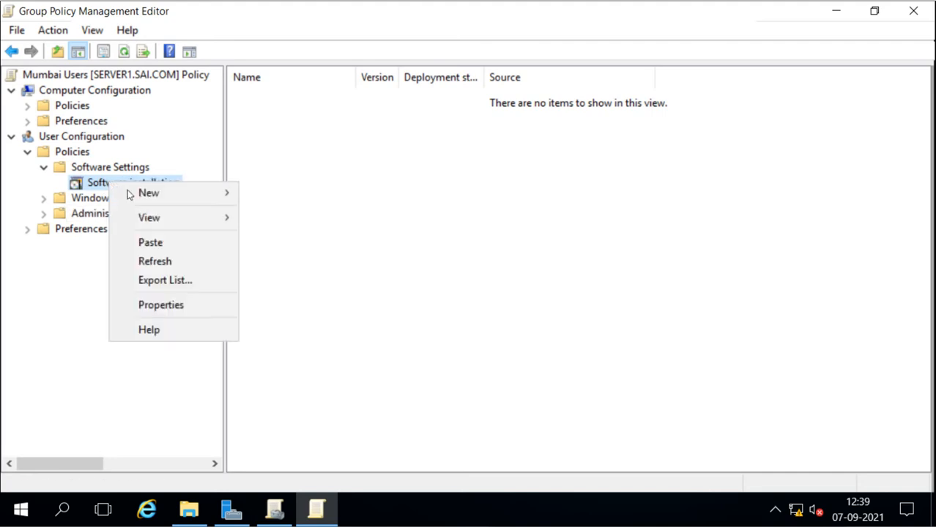
pyautogui.moveTo(138, 196)
pyautogui.click(262, 199)
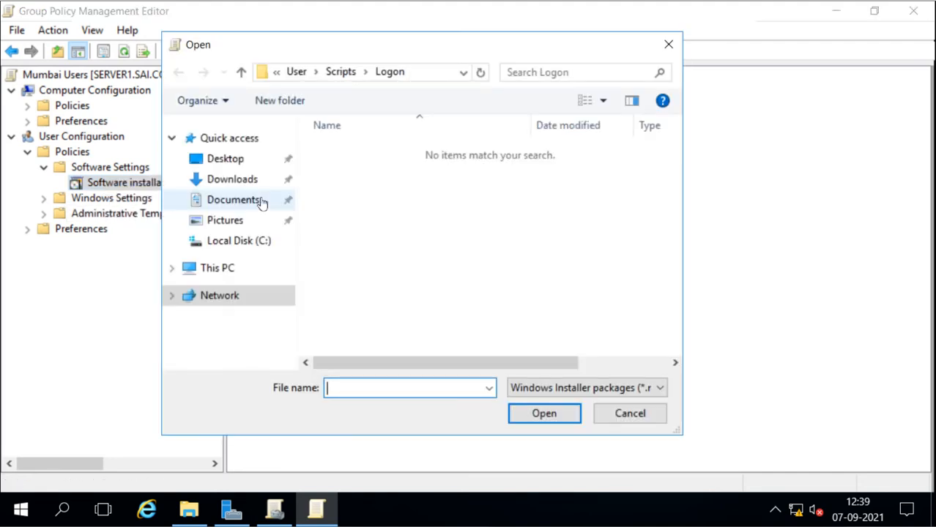
pyautogui.click(236, 201)
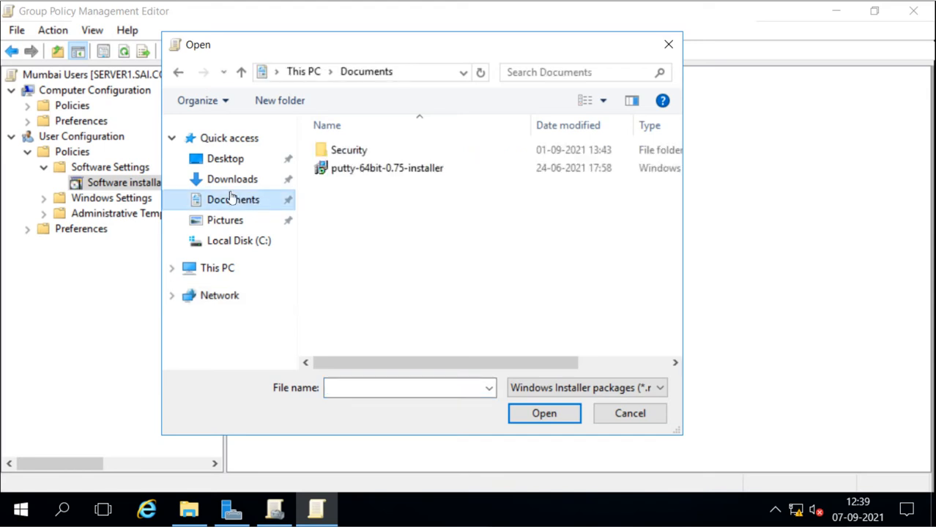
pyautogui.click(380, 171)
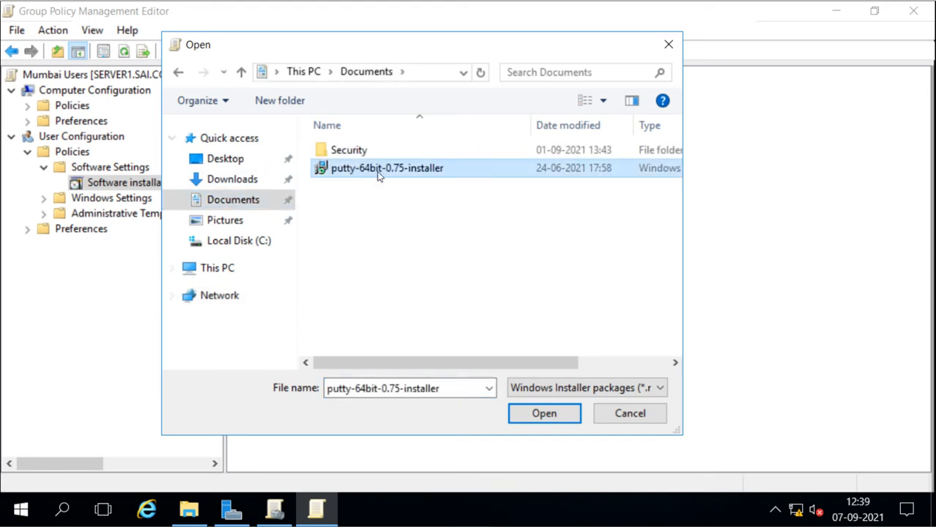
pyautogui.click(546, 419)
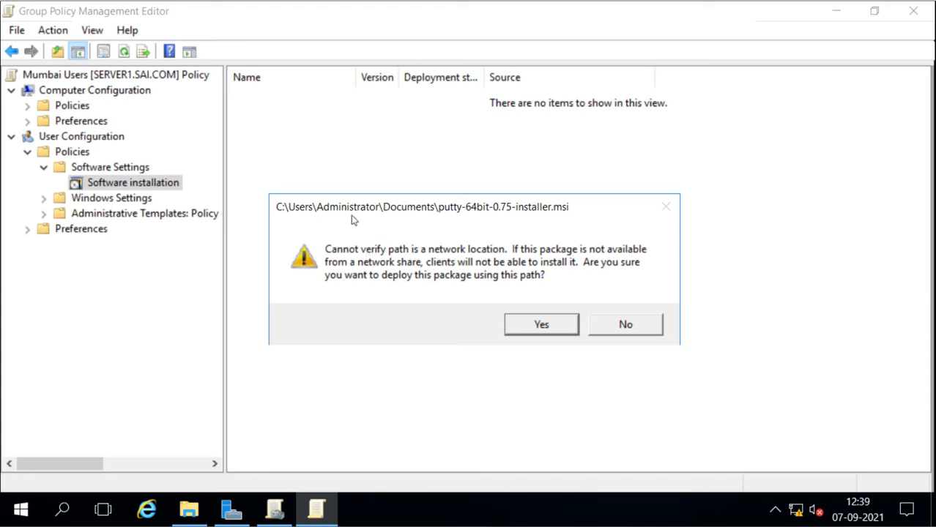
pyautogui.click(624, 327)
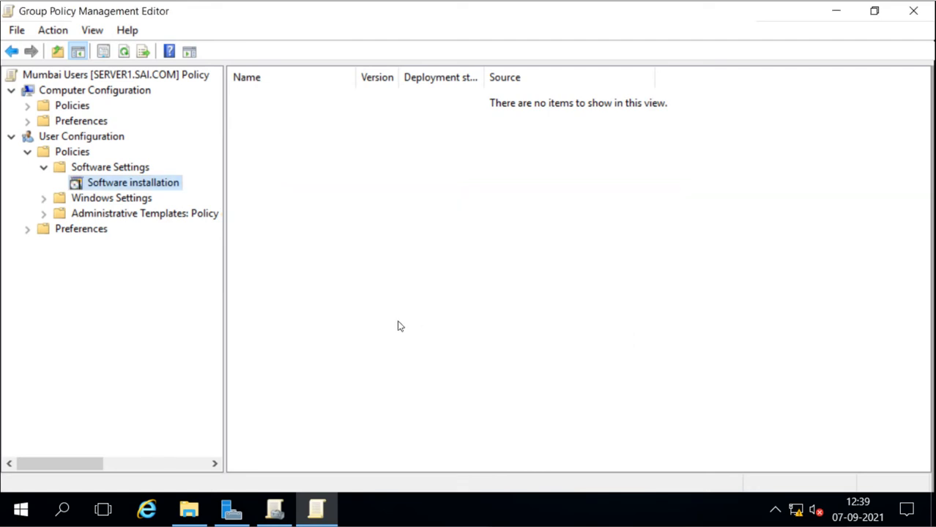
# - Switch to File Explorer and create a folder named Soft at the root of Local Disk (C:)
pyautogui.click(188, 510)
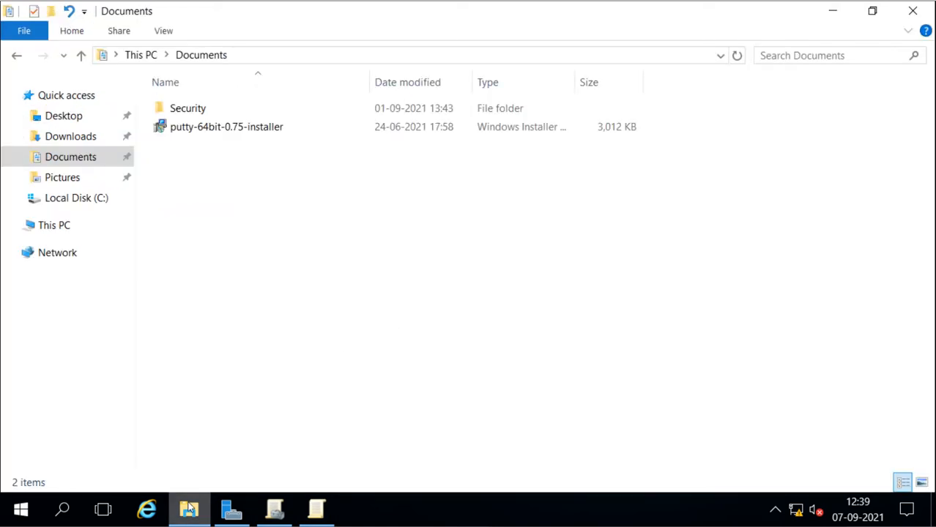
pyautogui.click(194, 132)
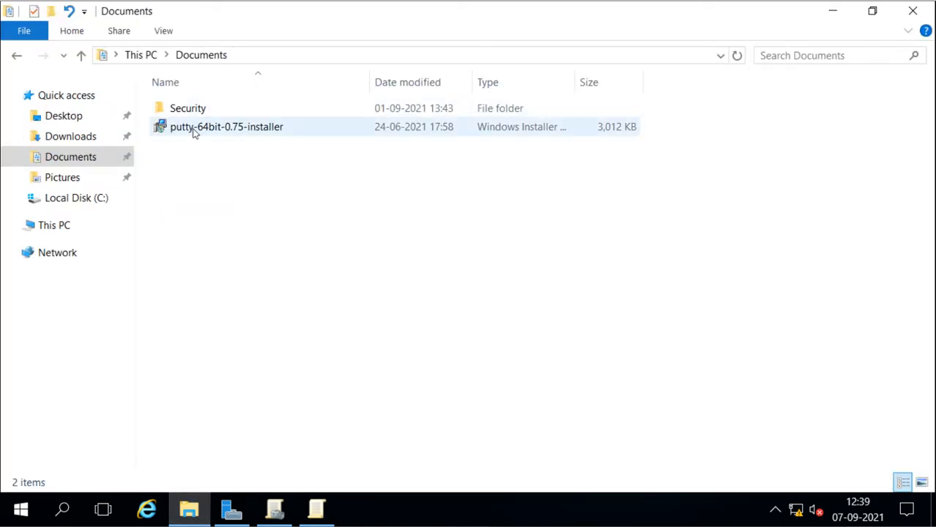
pyautogui.click(46, 224)
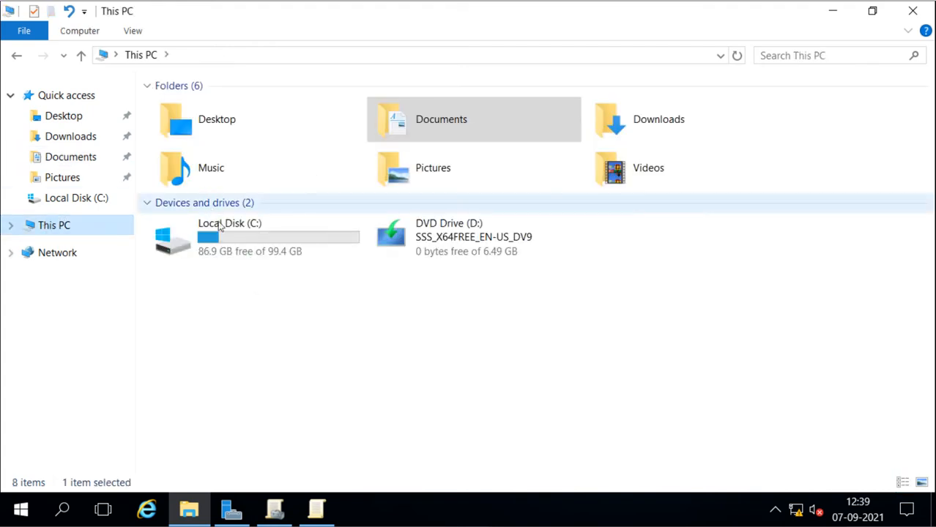
pyautogui.doubleClick(219, 224)
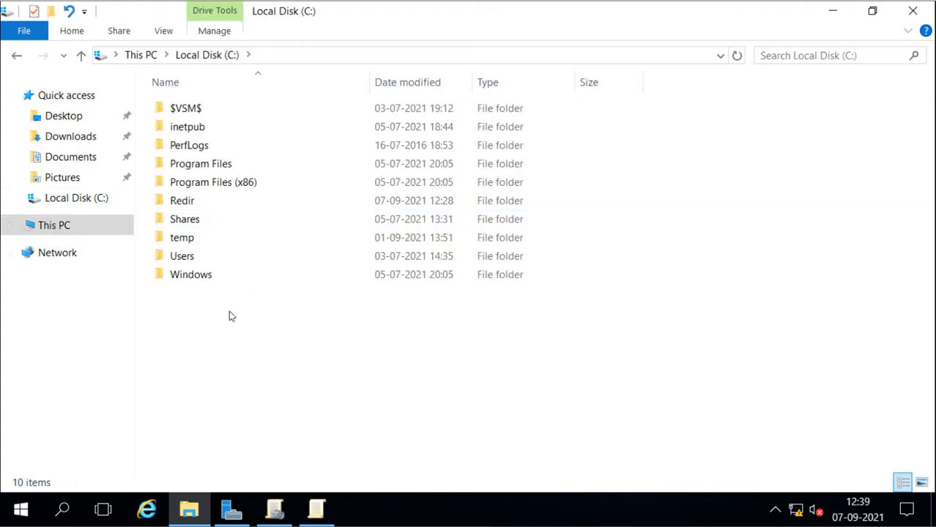
pyautogui.rightClick(229, 316)
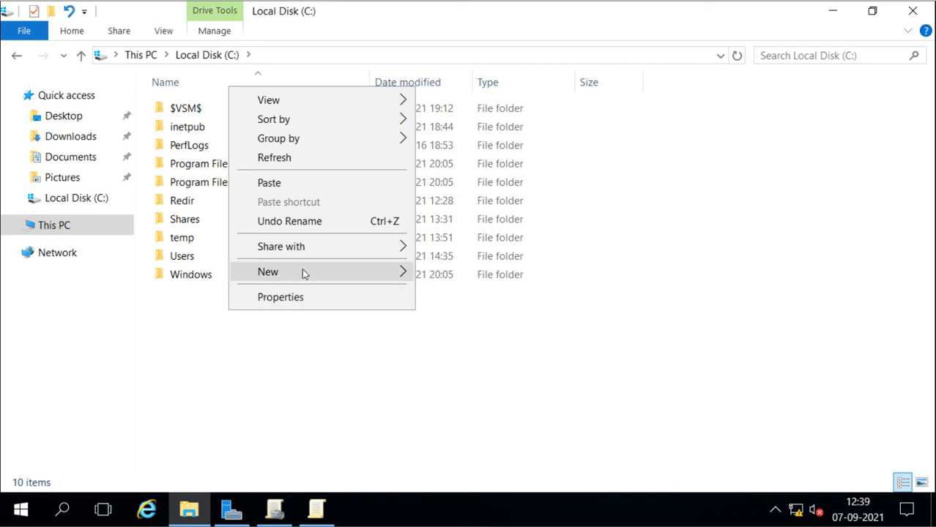
pyautogui.moveTo(302, 271)
pyautogui.click(425, 279)
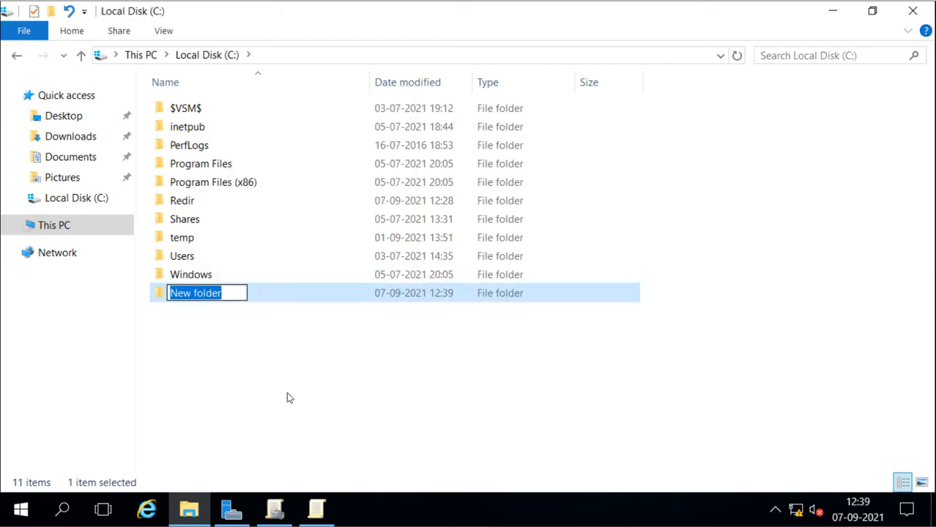
pyautogui.write('Soft')
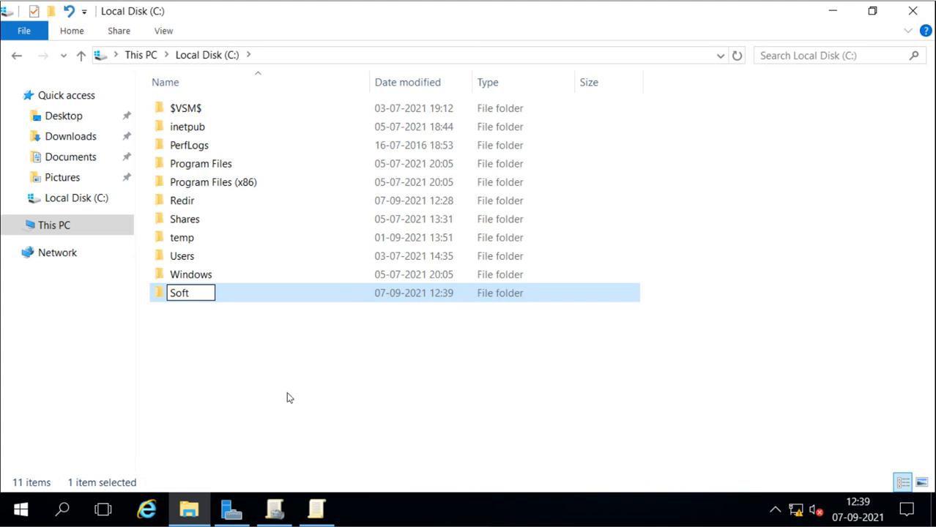
pyautogui.press('Return')
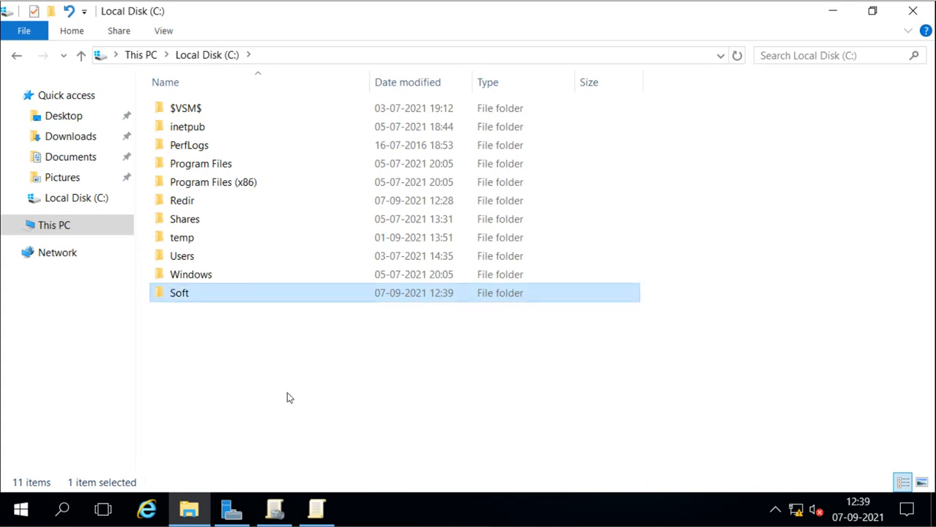
# - Share the Soft folder under the share name Soft and allow Everyone Full Control in its share permissions
pyautogui.rightClick(183, 297)
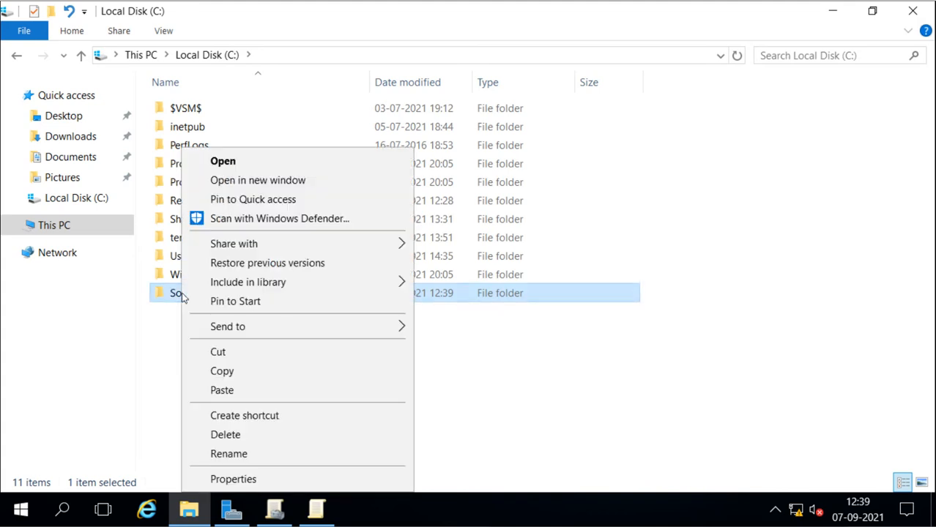
pyautogui.click(292, 478)
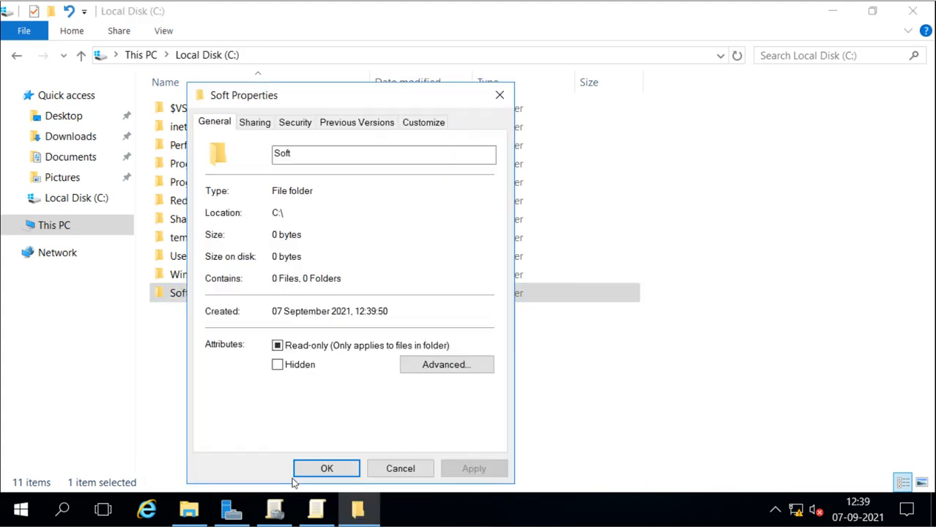
pyautogui.click(251, 126)
pyautogui.click(291, 329)
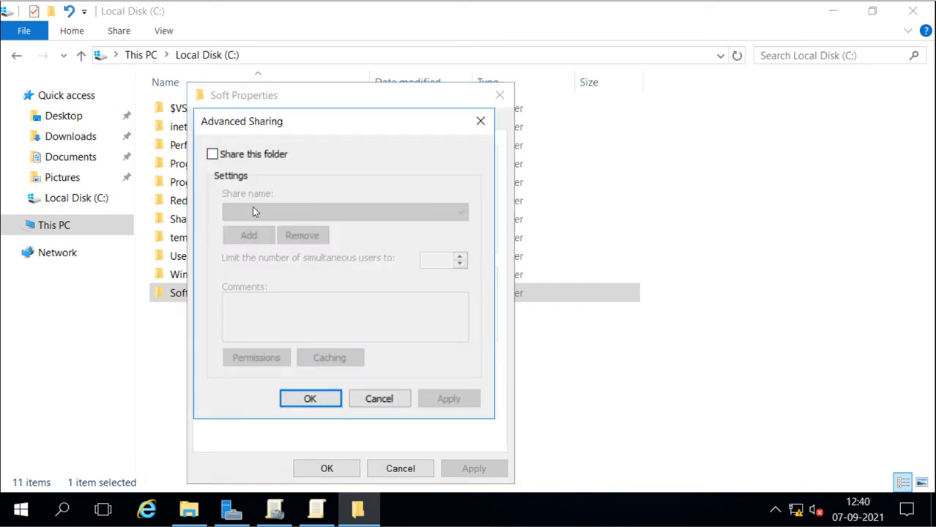
pyautogui.click(211, 154)
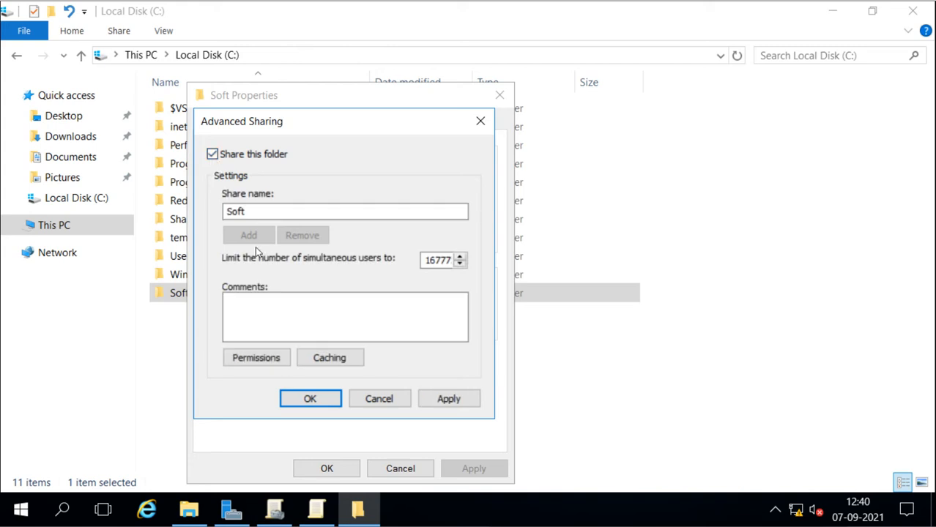
pyautogui.click(260, 358)
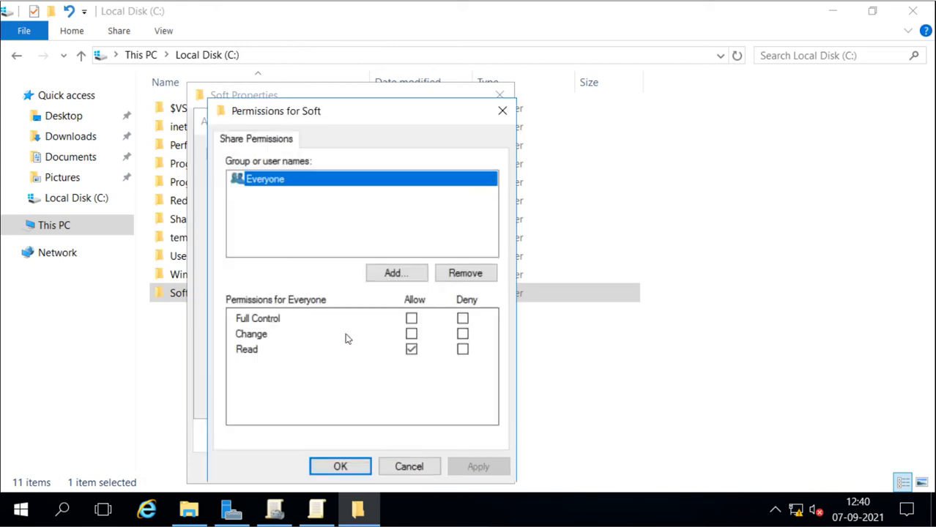
pyautogui.click(411, 319)
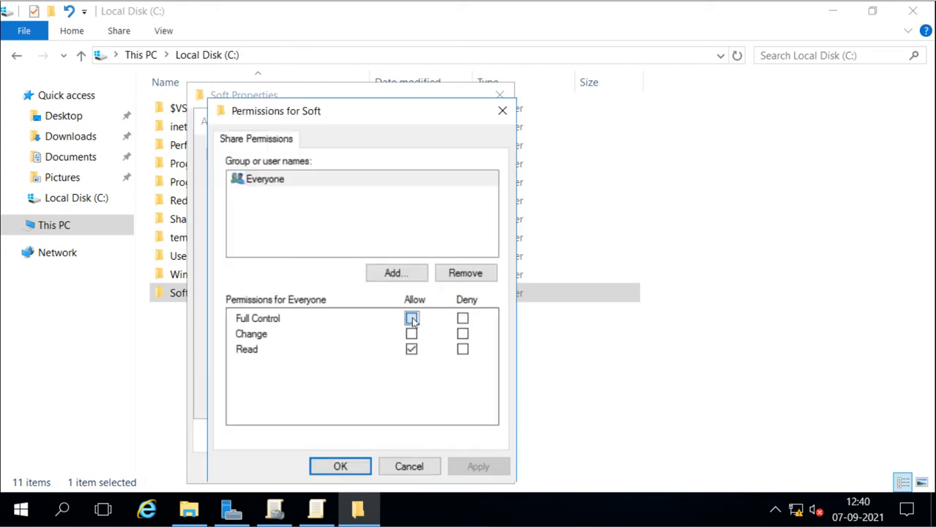
pyautogui.click(341, 466)
pyautogui.click(326, 399)
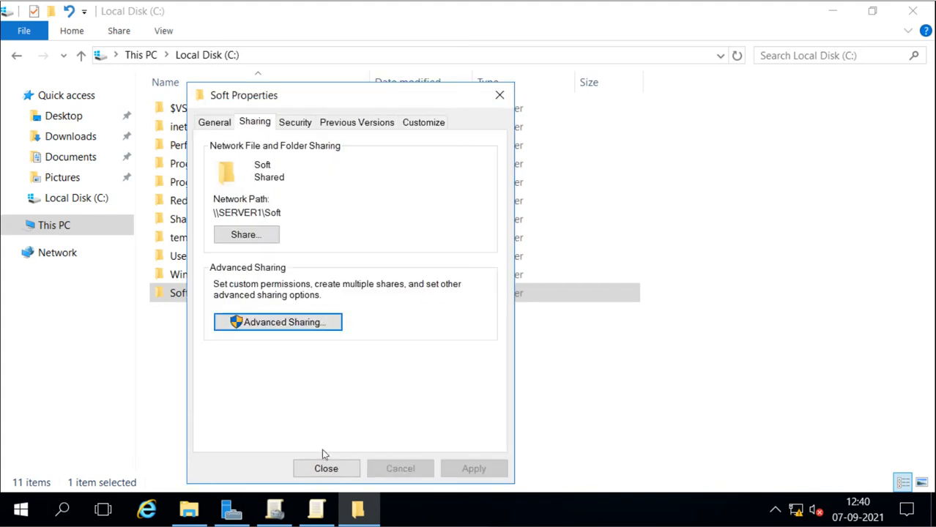
pyautogui.click(325, 468)
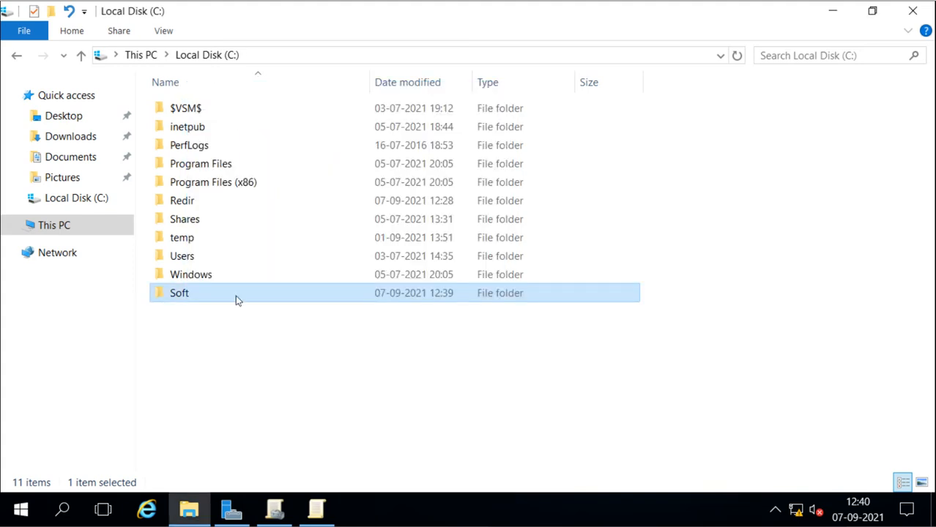
# - Move putty-64bit-0.75-installer from the Documents folder into the Soft folder on Local Disk (C:)
pyautogui.click(66, 164)
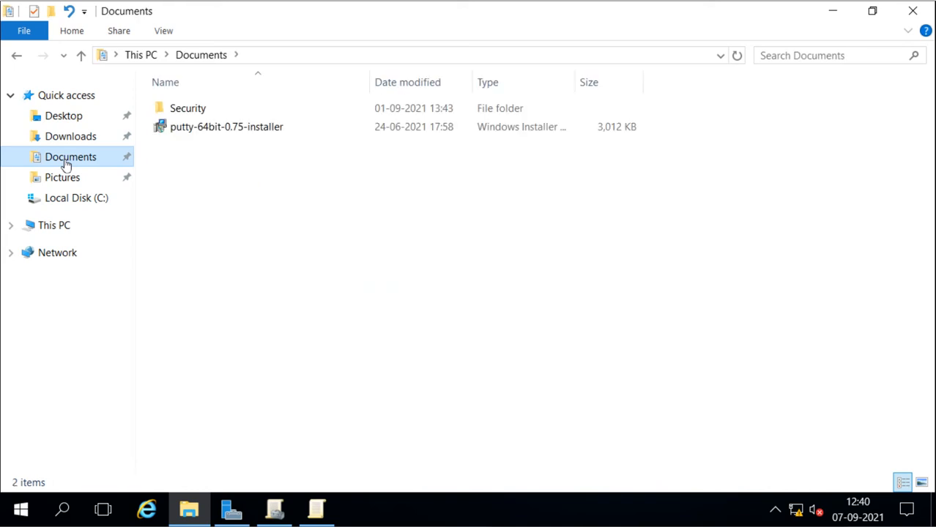
pyautogui.click(217, 130)
pyautogui.rightClick(218, 129)
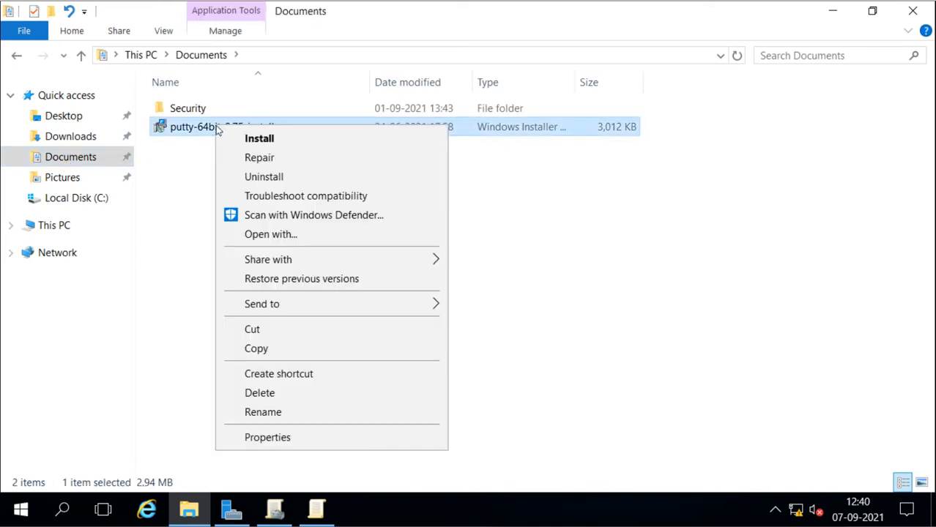
pyautogui.click(261, 334)
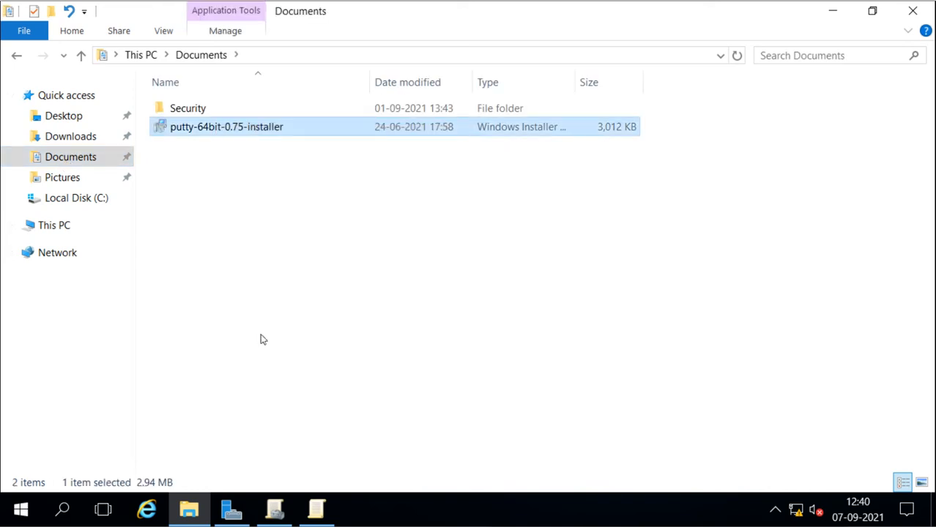
pyautogui.click(81, 57)
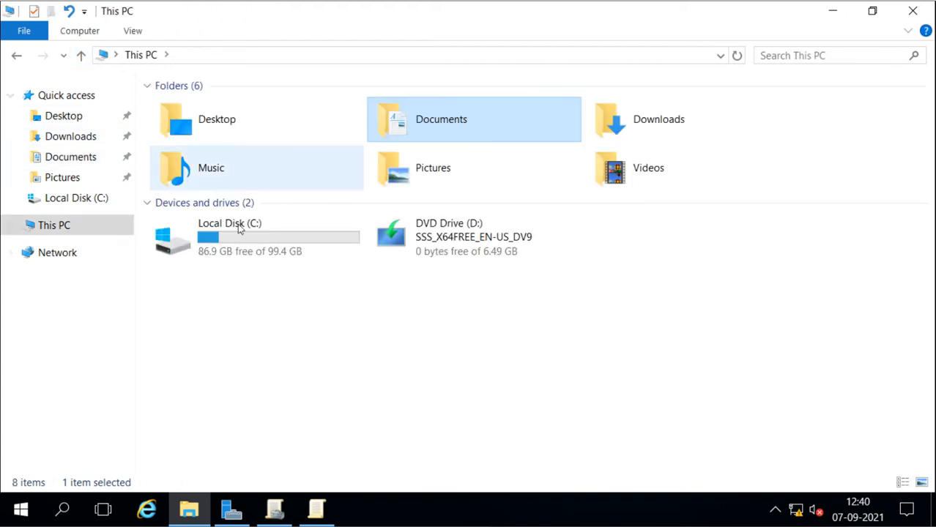
pyautogui.click(17, 57)
pyautogui.click(16, 57)
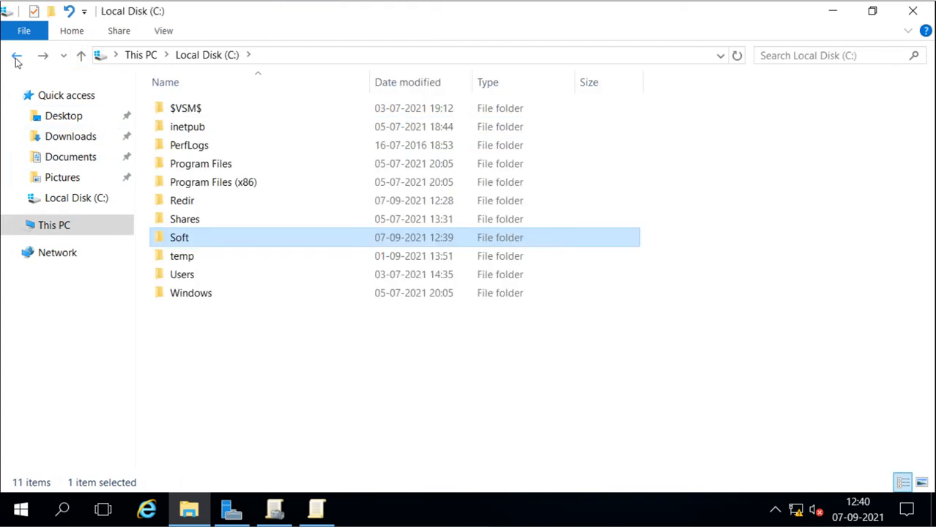
pyautogui.doubleClick(187, 239)
pyautogui.rightClick(186, 242)
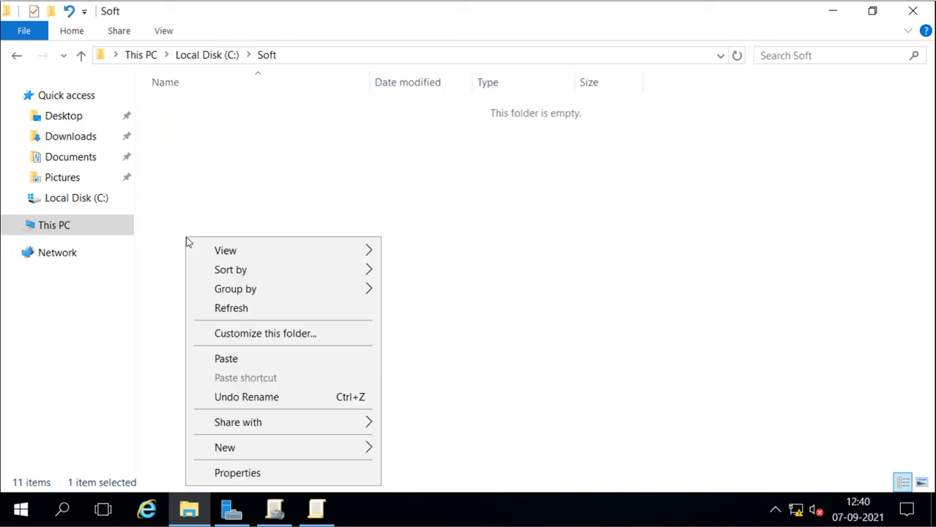
pyautogui.click(252, 358)
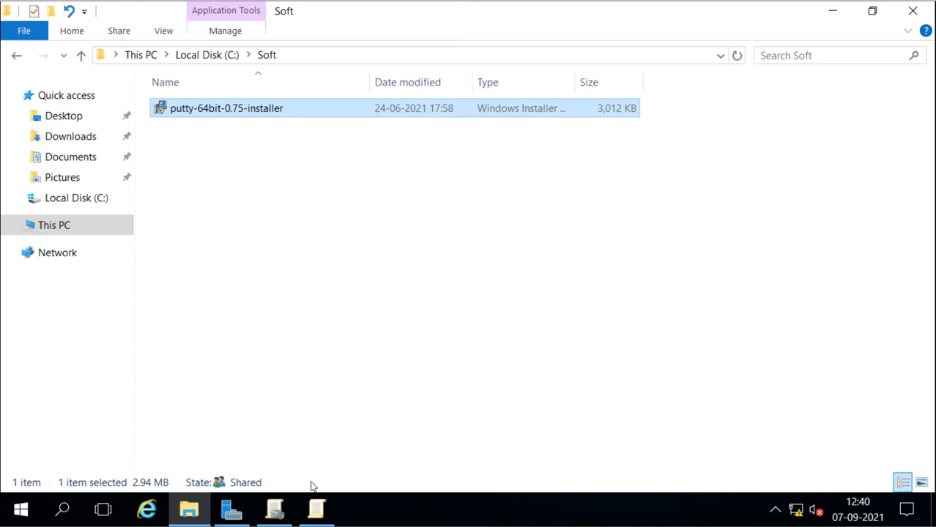
# - Switch to the Group Policy Management Editor, start a new user software installation package and browse to the network share \\server1\Soft
pyautogui.click(316, 508)
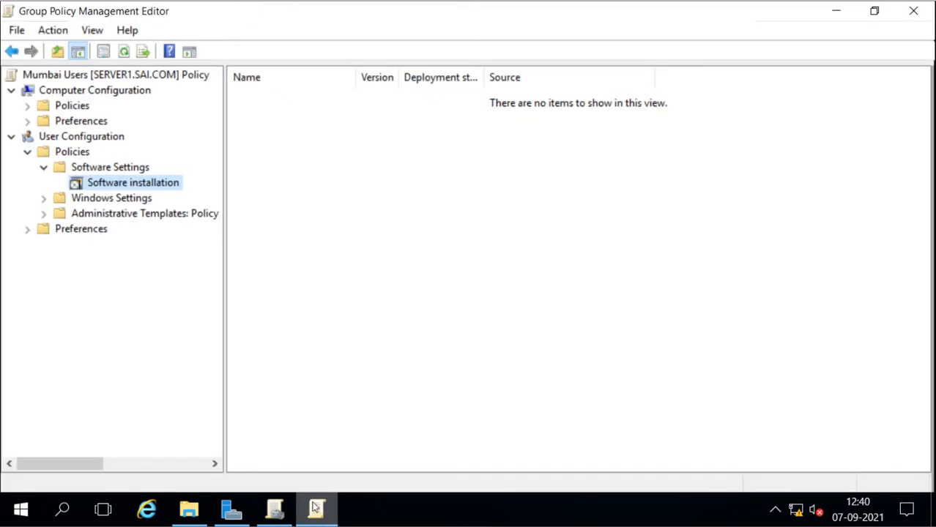
pyautogui.rightClick(150, 186)
pyautogui.moveTo(200, 195)
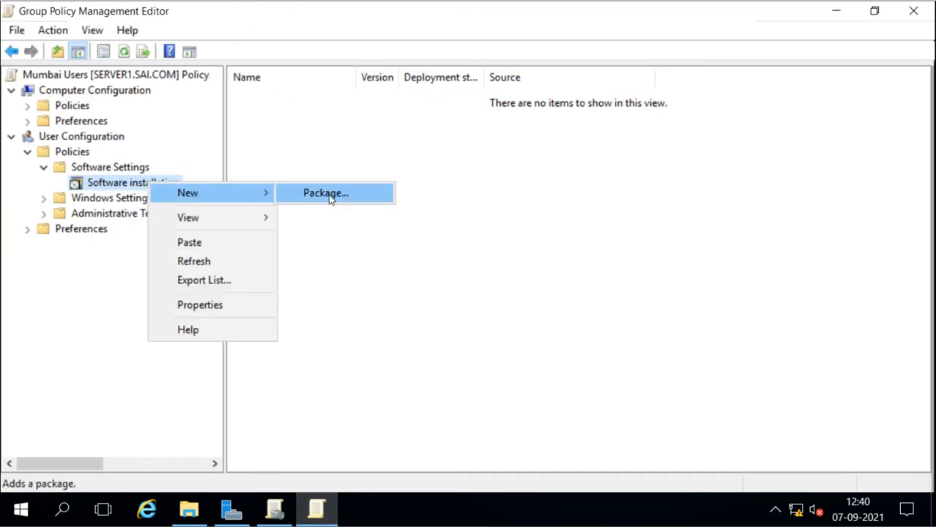
pyautogui.click(326, 194)
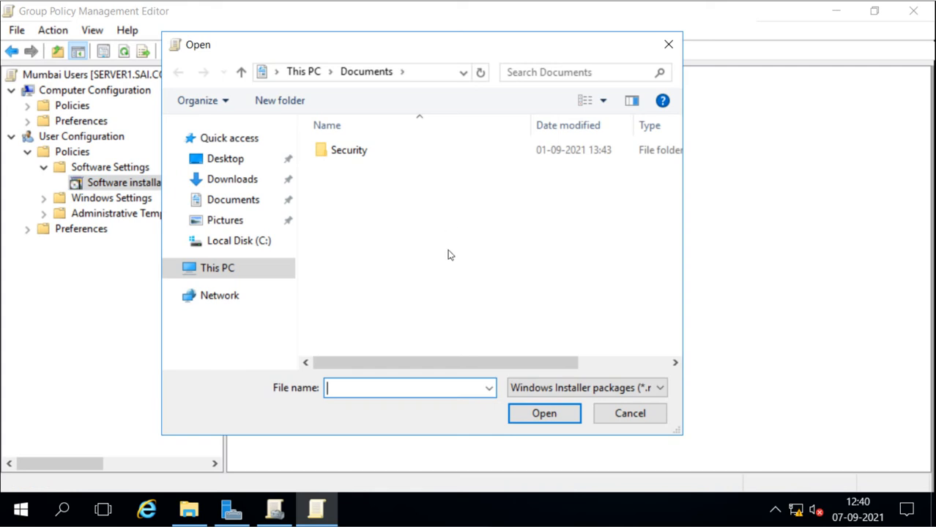
pyautogui.click(223, 295)
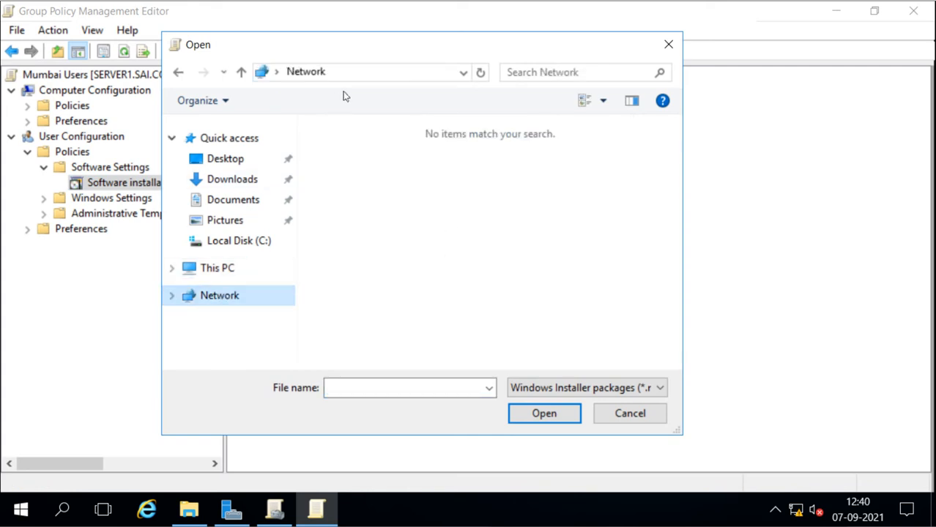
pyautogui.click(372, 72)
pyautogui.write('\\')
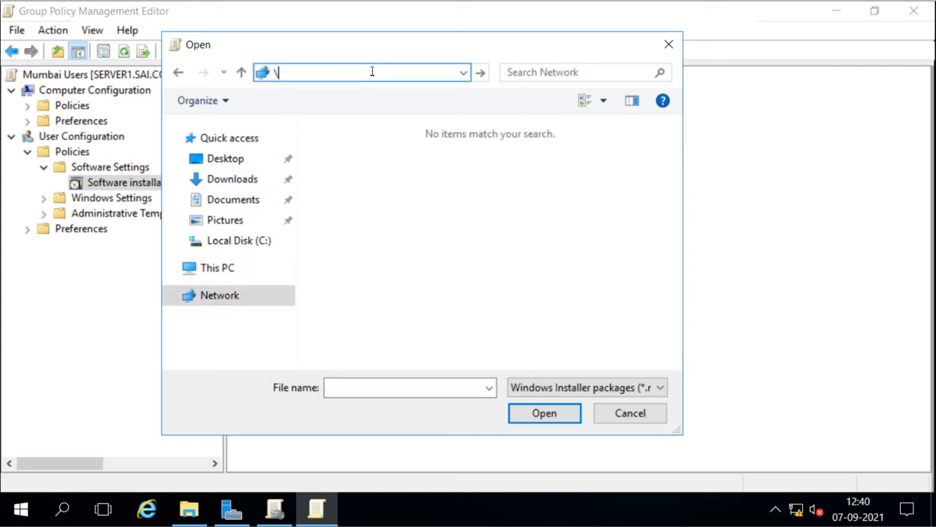
pyautogui.write('\\server1\\')
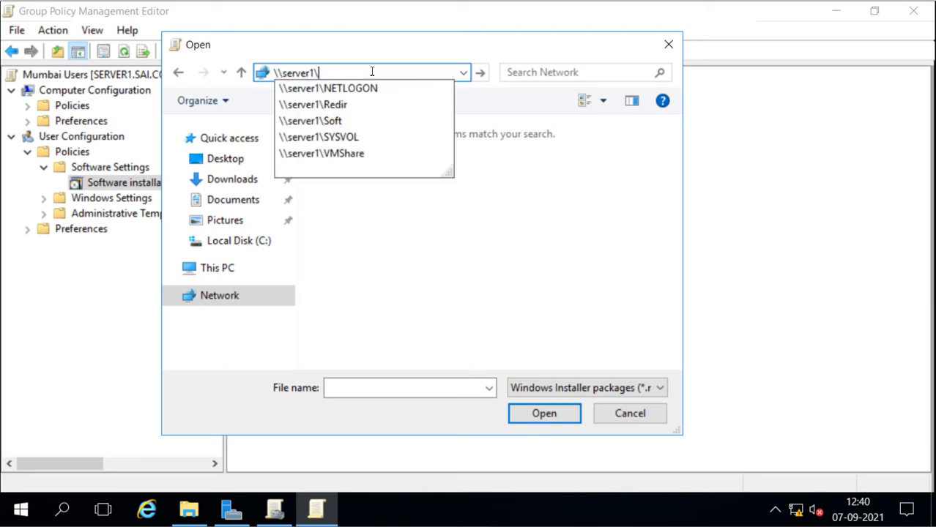
pyautogui.press('Down')
pyautogui.press('Down')
pyautogui.press('Down')
pyautogui.press('Return')
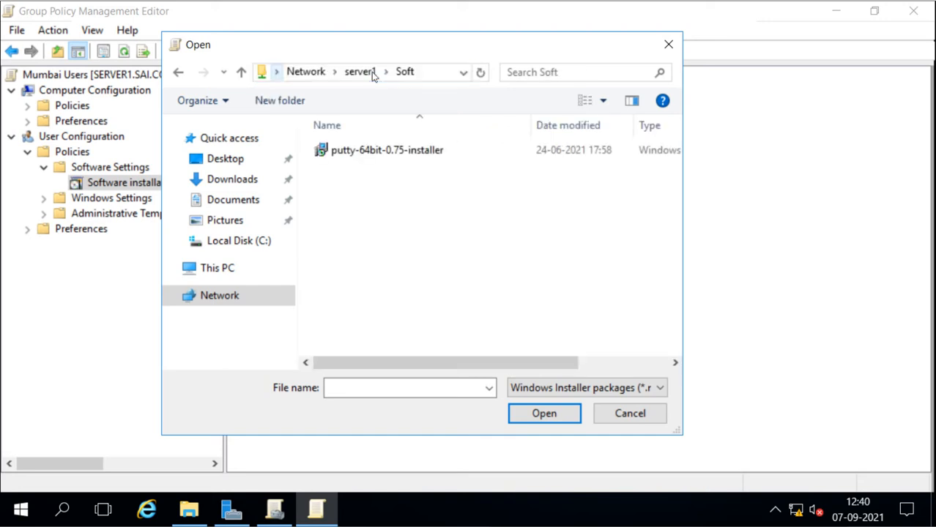
# - Choose putty-64bit-0.75-installer from the \\server1\Soft share as the package file, checking that the location is a network path
pyautogui.click(385, 156)
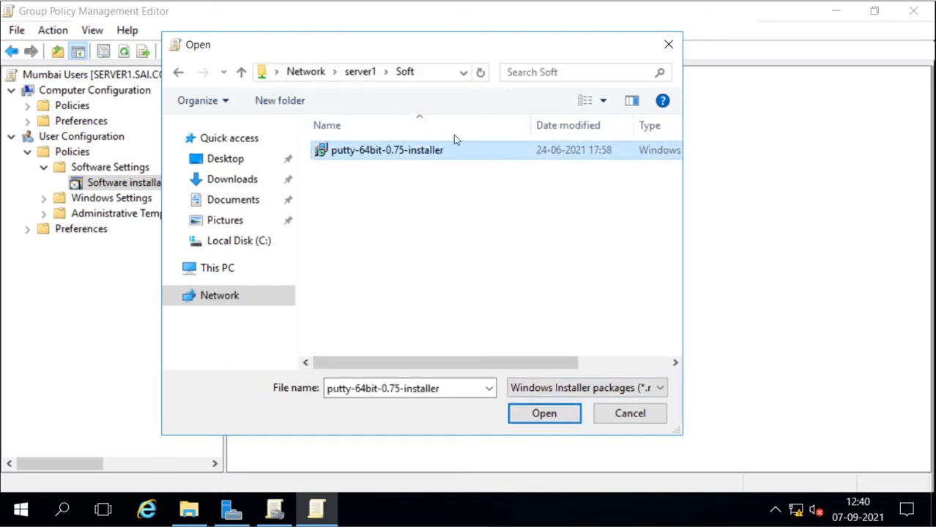
pyautogui.click(432, 74)
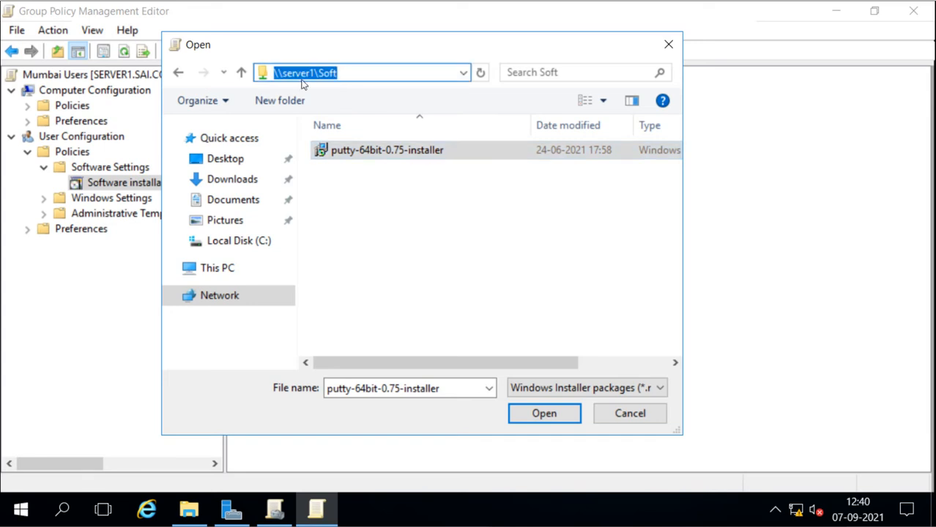
pyautogui.click(543, 414)
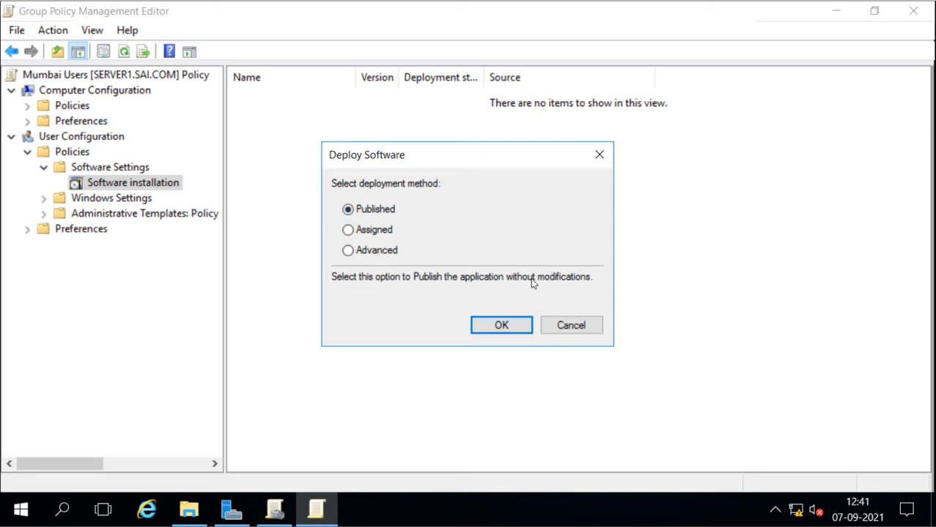
# - Compare the Assigned and Advanced deployment methods with Published, and deploy the PuTTY package as Published
pyautogui.click(362, 233)
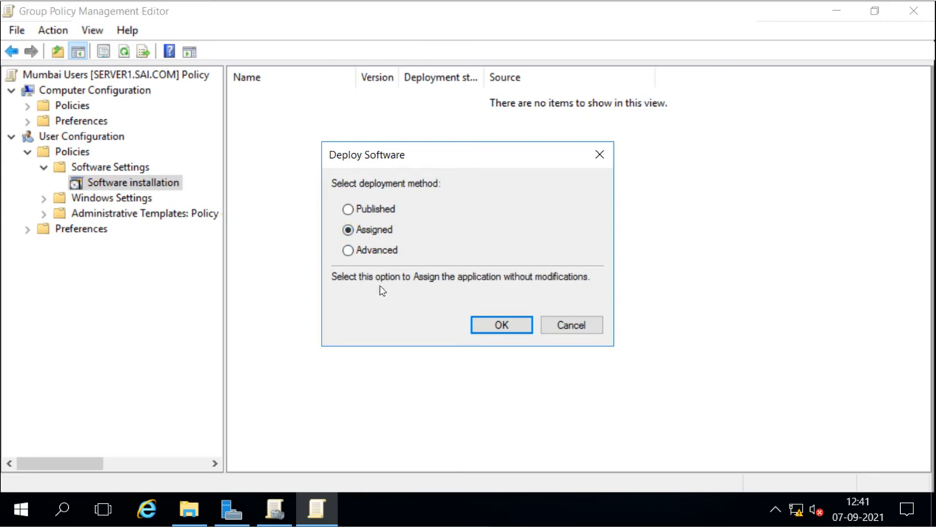
pyautogui.click(349, 252)
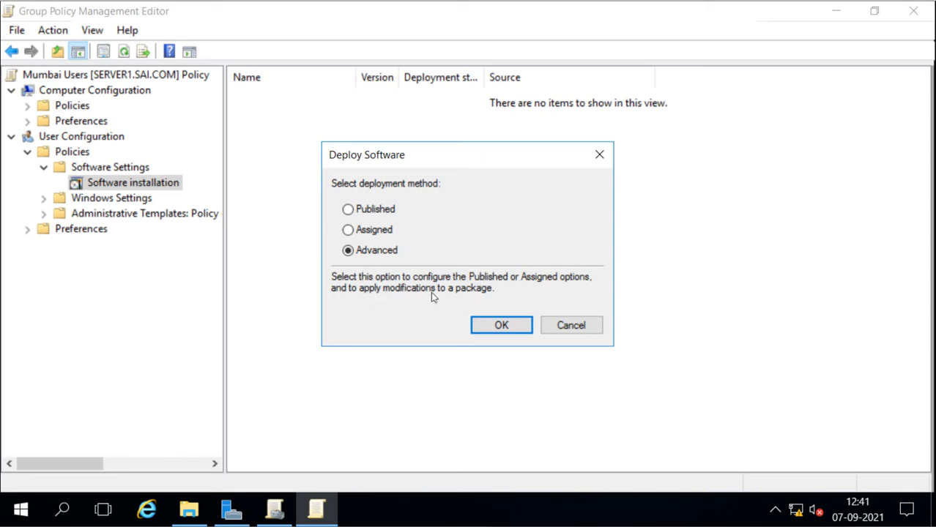
pyautogui.click(347, 210)
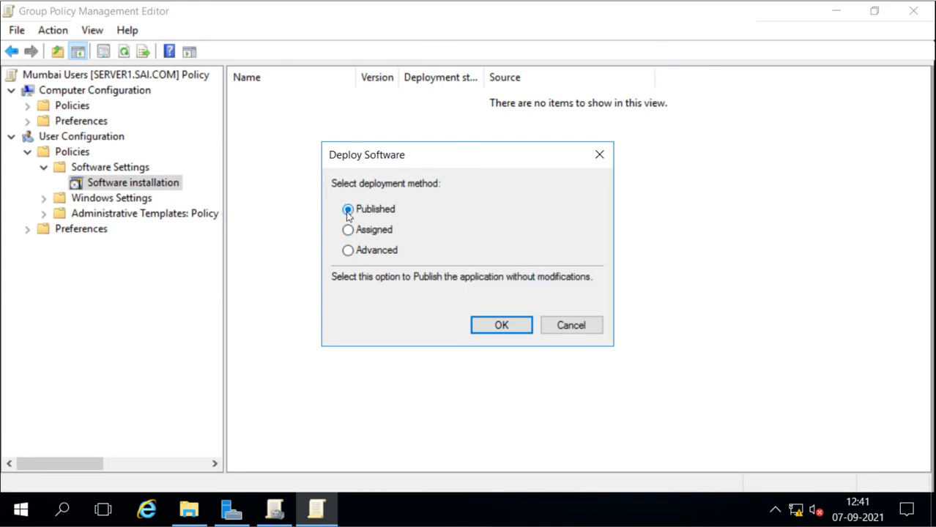
pyautogui.click(348, 231)
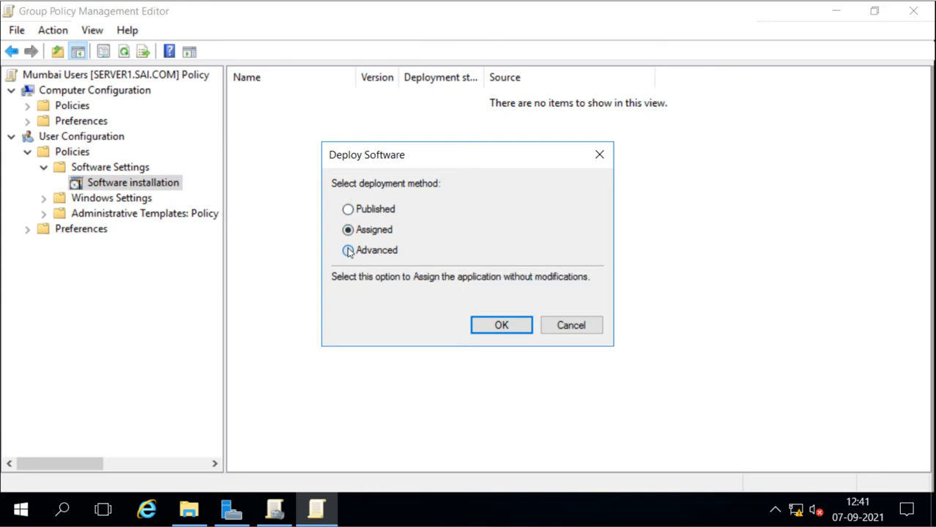
pyautogui.click(348, 250)
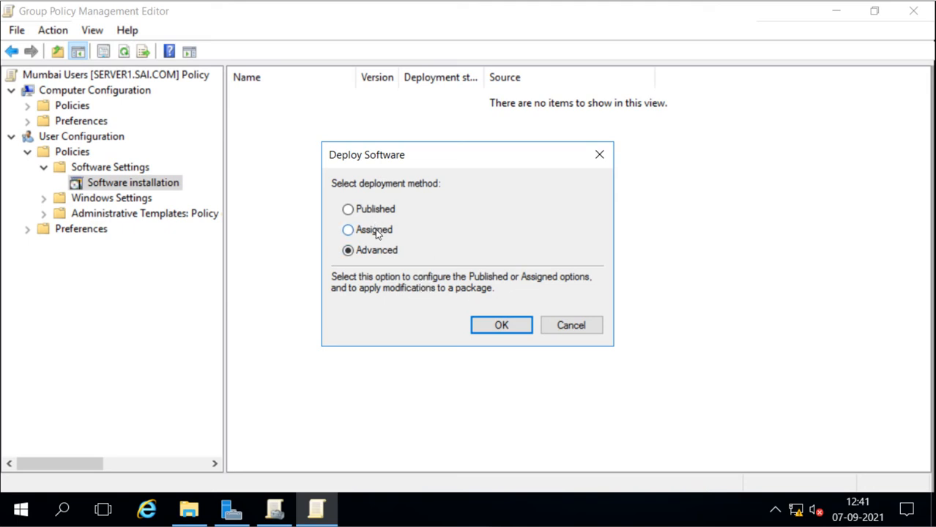
pyautogui.click(348, 209)
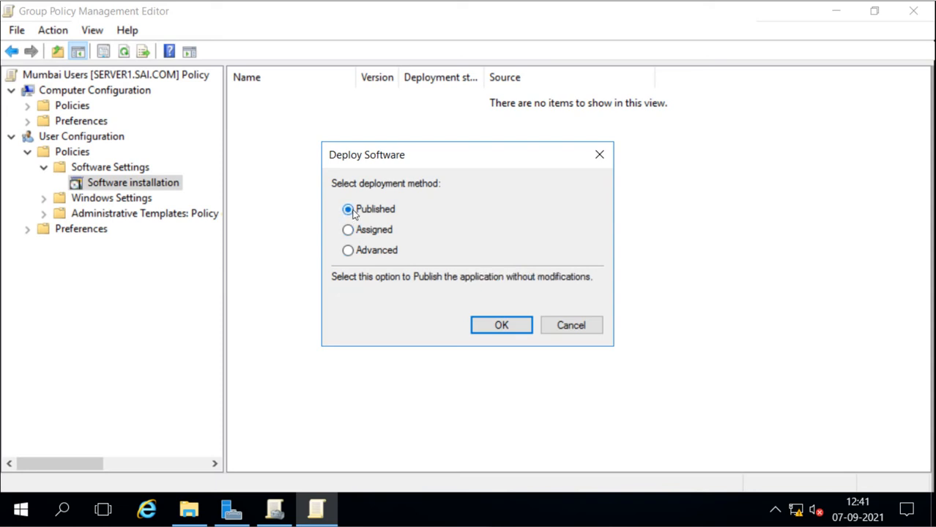
pyautogui.click(502, 327)
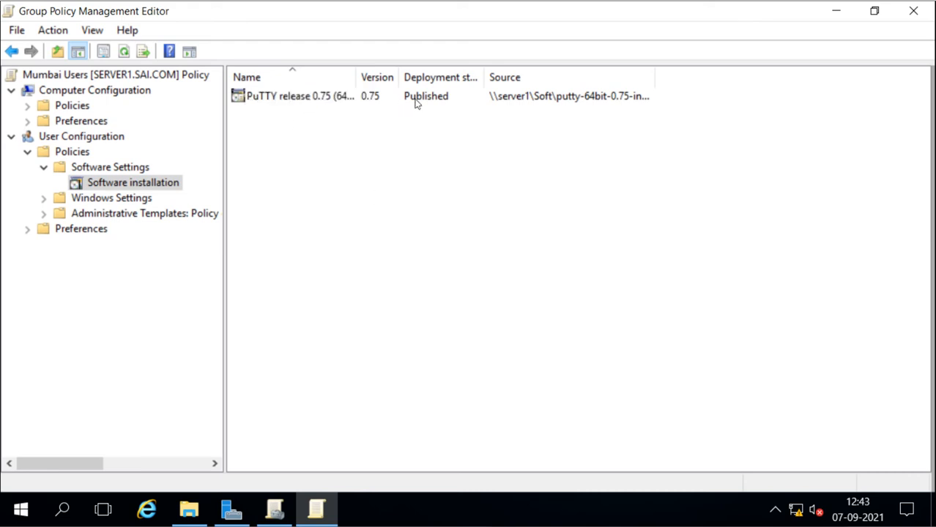
# - Review the PuTTY package's general, deployment, upgrade, category, modification and security properties, including the permissions of Authenticated Users
pyautogui.click(295, 99)
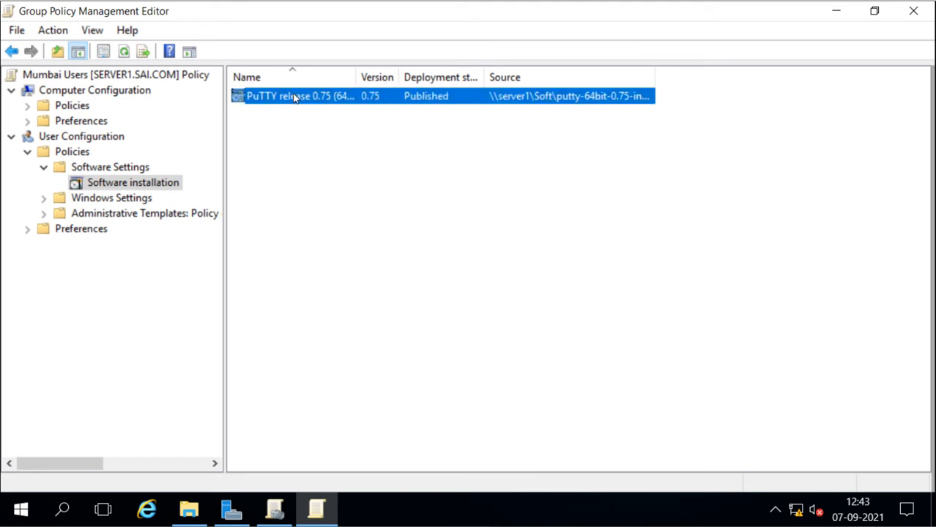
pyautogui.rightClick(294, 98)
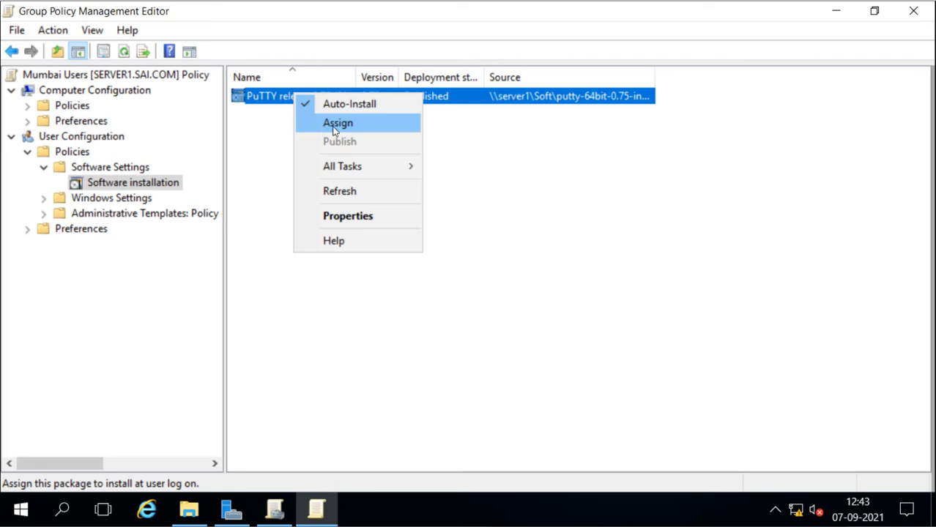
pyautogui.click(349, 216)
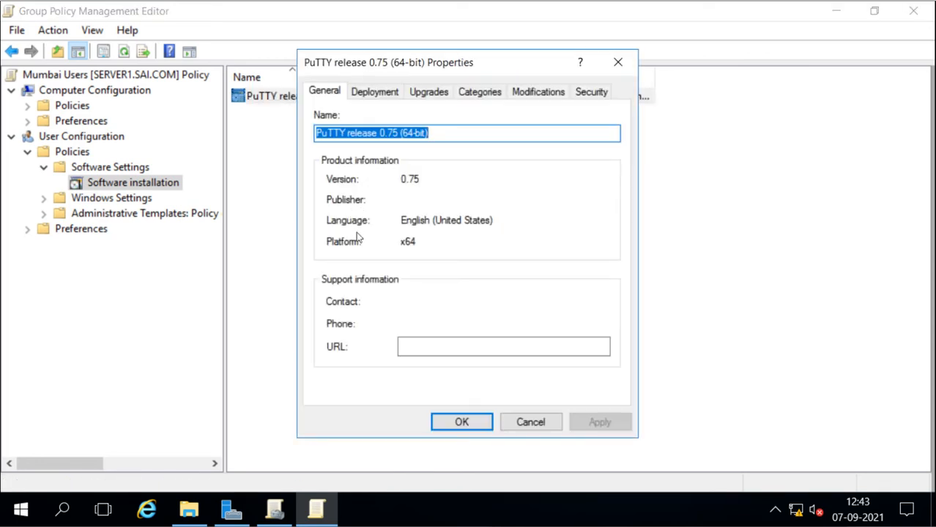
pyautogui.click(379, 95)
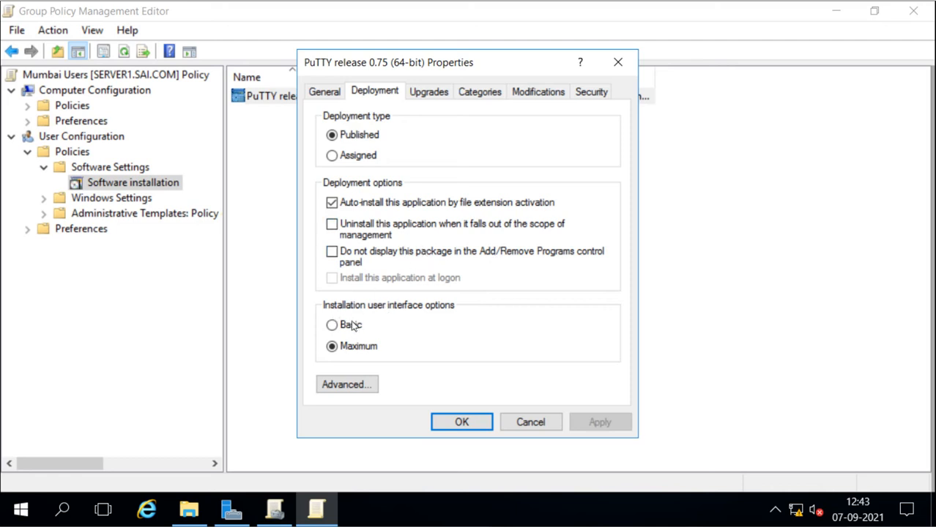
pyautogui.click(424, 93)
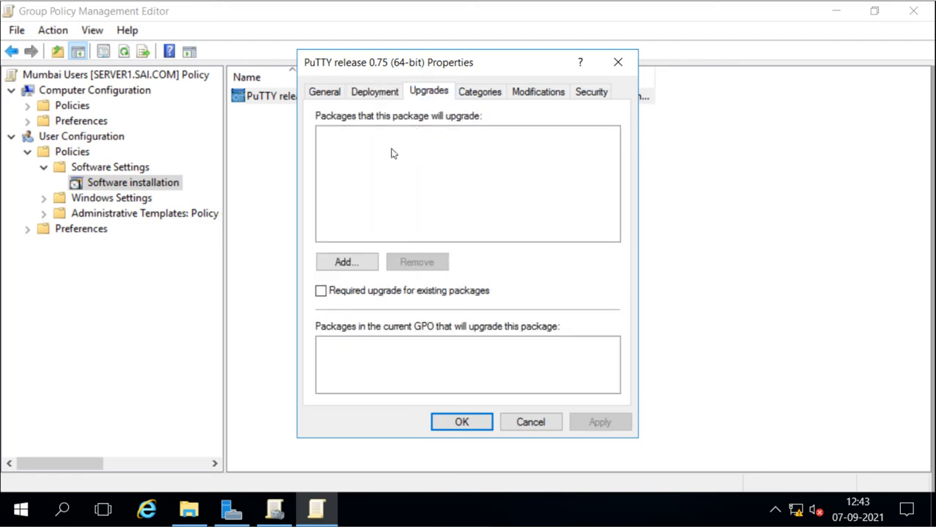
pyautogui.click(480, 100)
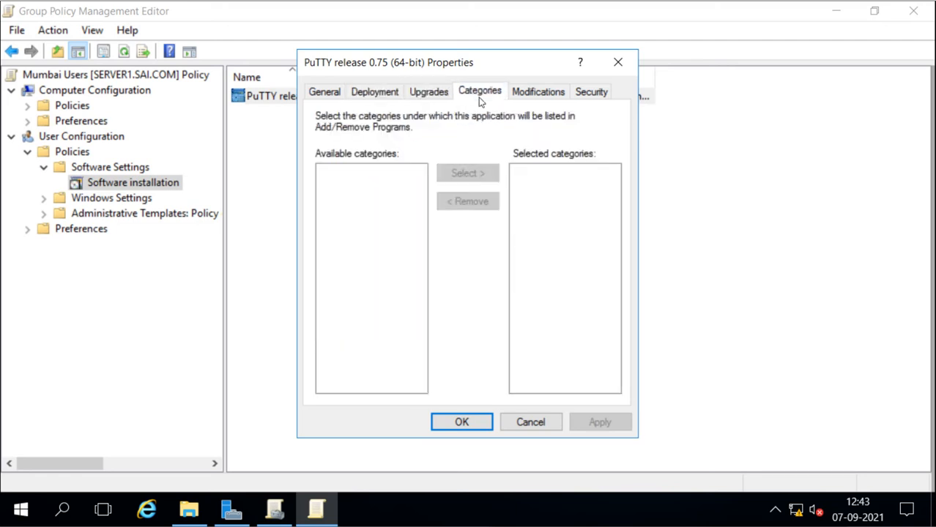
pyautogui.click(522, 97)
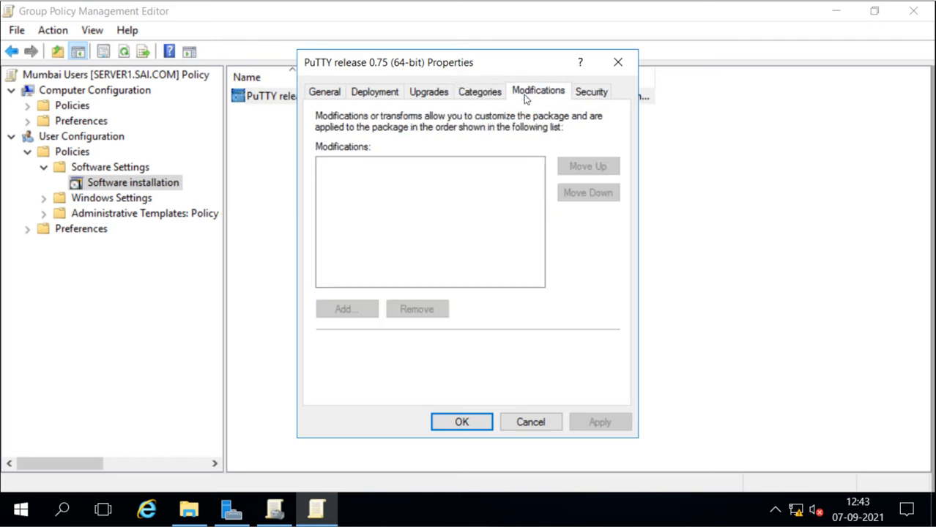
pyautogui.click(593, 93)
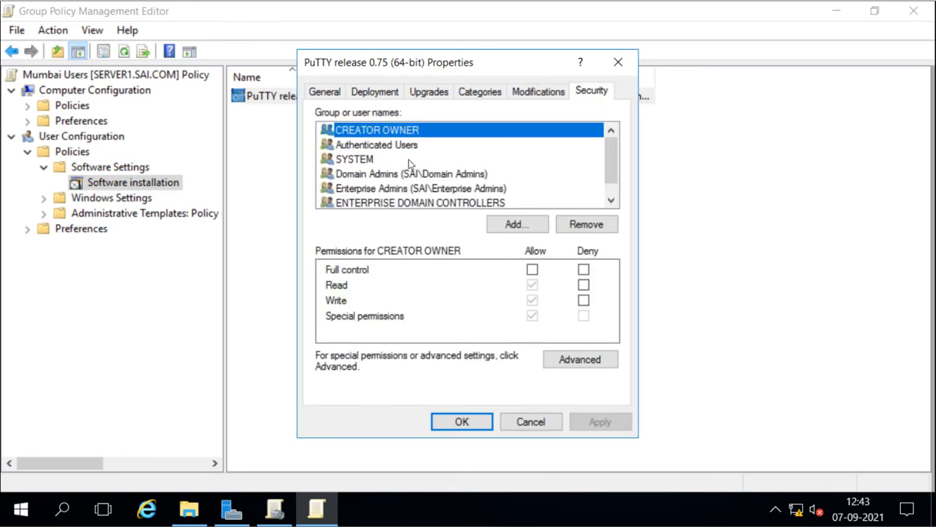
pyautogui.click(357, 146)
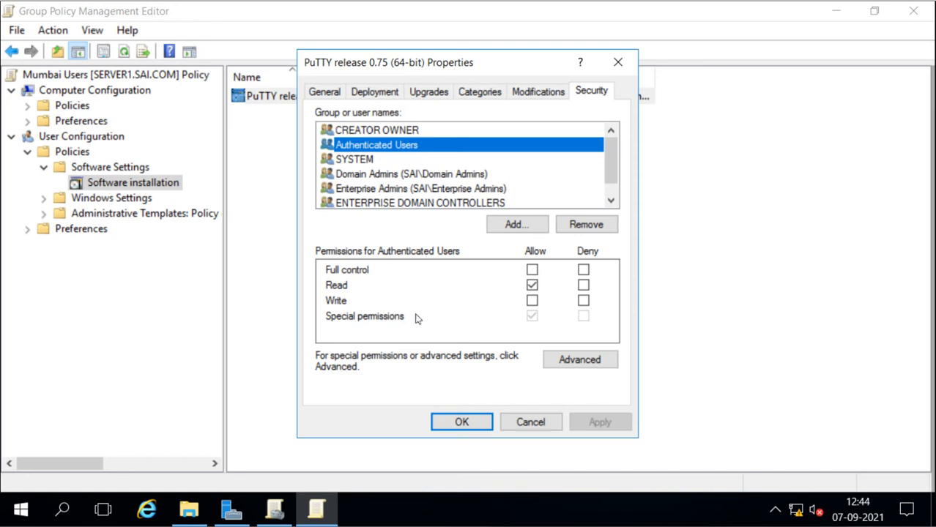
pyautogui.click(460, 422)
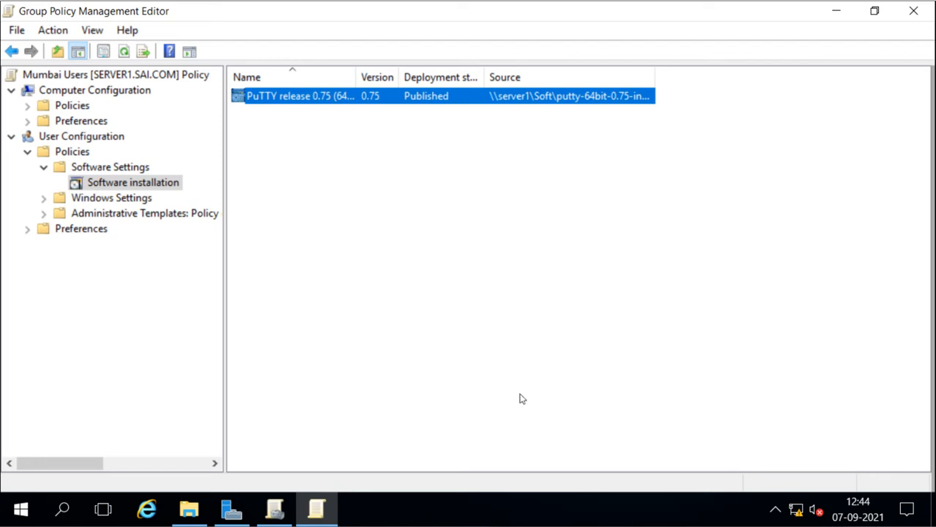
pyautogui.click(569, 240)
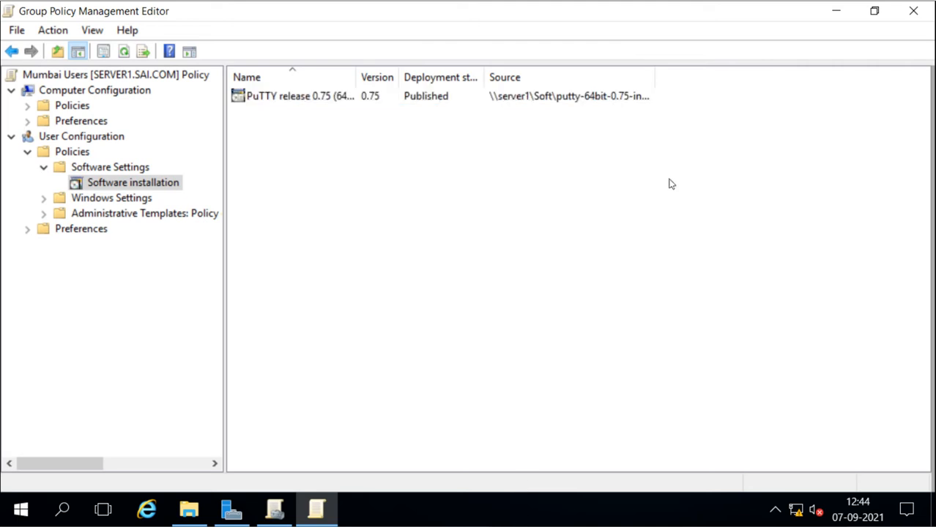
# - Close the policy editor and review the published PuTTY application in the Mumbai Users policy's settings report in Group Policy Management
pyautogui.click(910, 16)
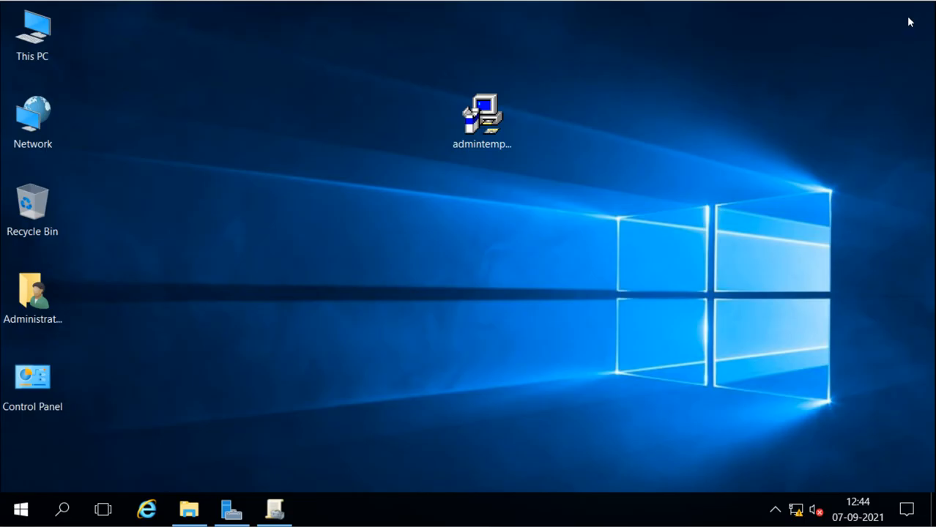
pyautogui.click(274, 509)
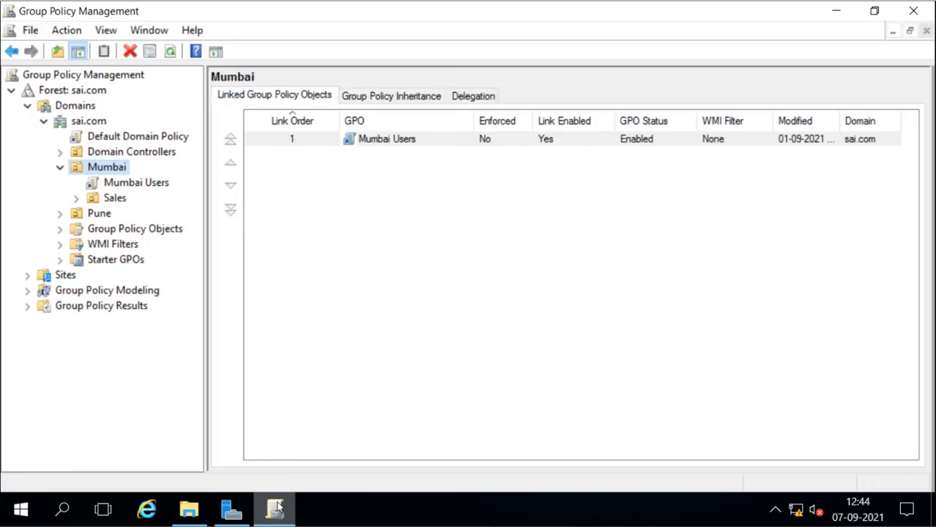
pyautogui.click(120, 184)
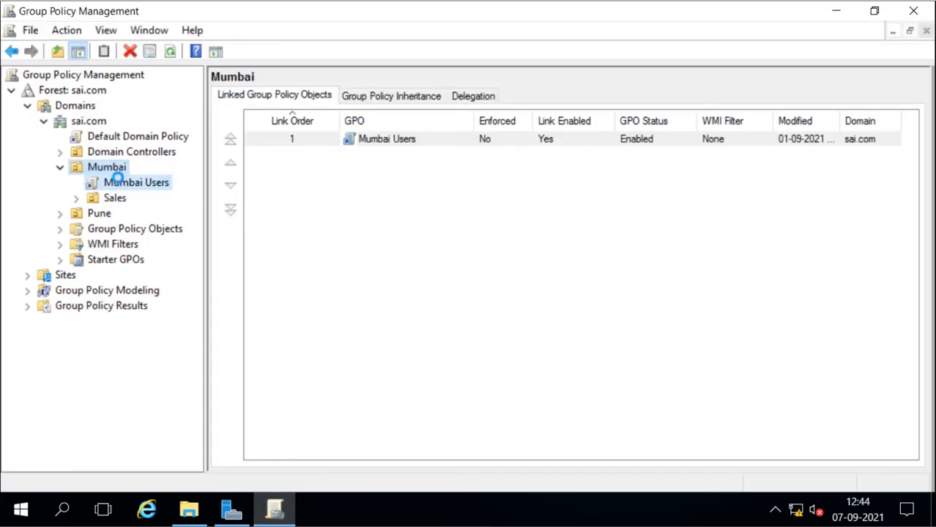
pyautogui.click(310, 99)
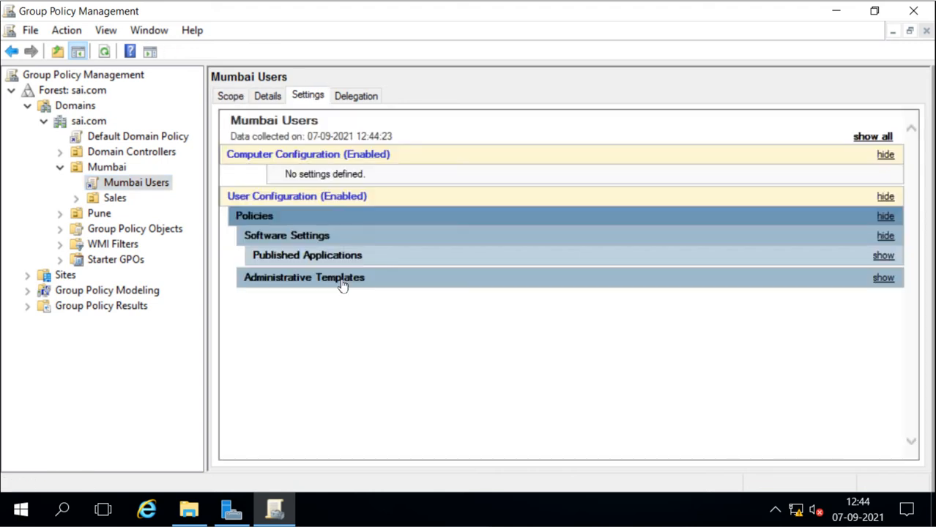
pyautogui.doubleClick(275, 256)
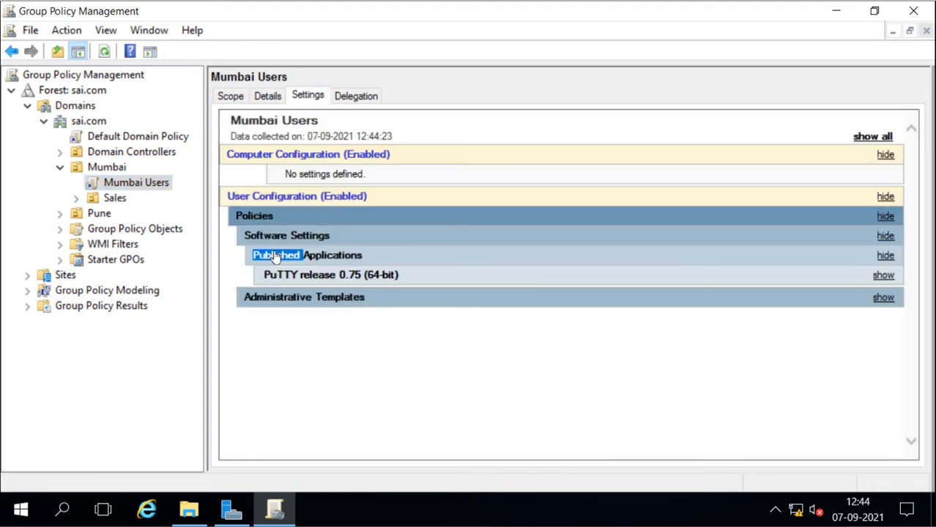
pyautogui.doubleClick(282, 275)
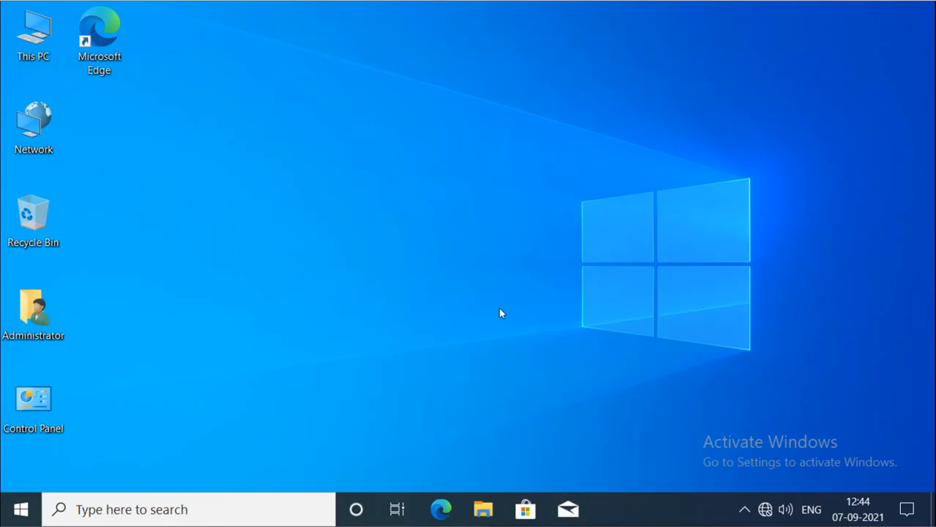
# - Open a Command Prompt on the Windows 10 client and move its window higher on the desktop
pyautogui.press('super+r')
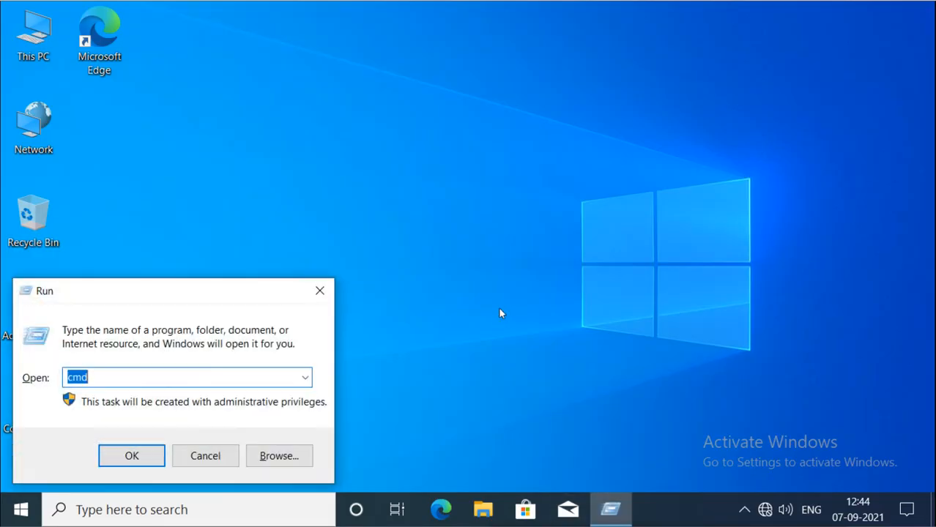
pyautogui.press('Return')
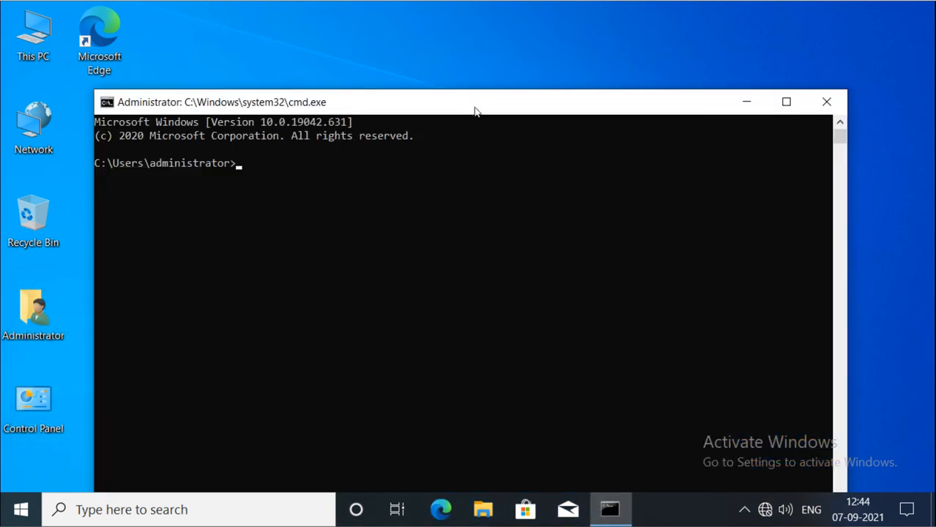
pyautogui.moveTo(475, 111); pyautogui.dragTo(465, 66)
pyautogui.click(408, 175)
pyautogui.write('g')
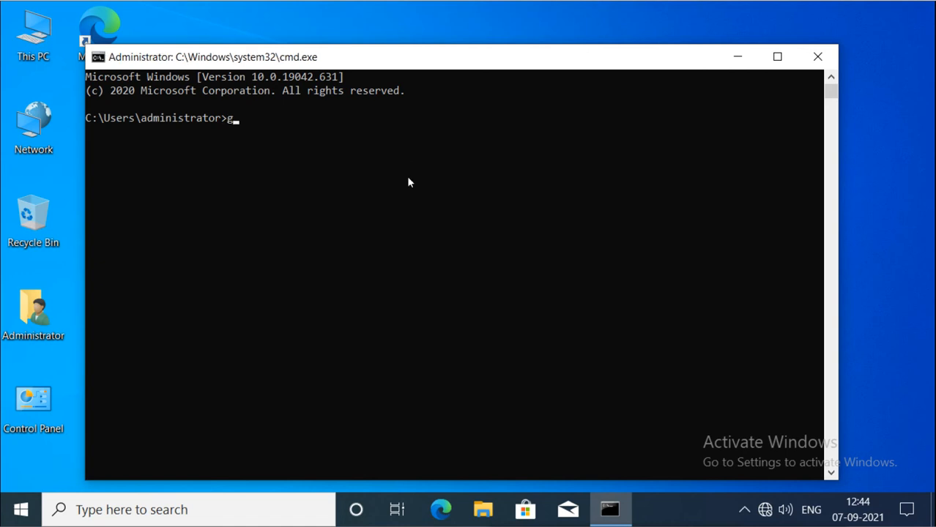
pyautogui.write('pudate /force')
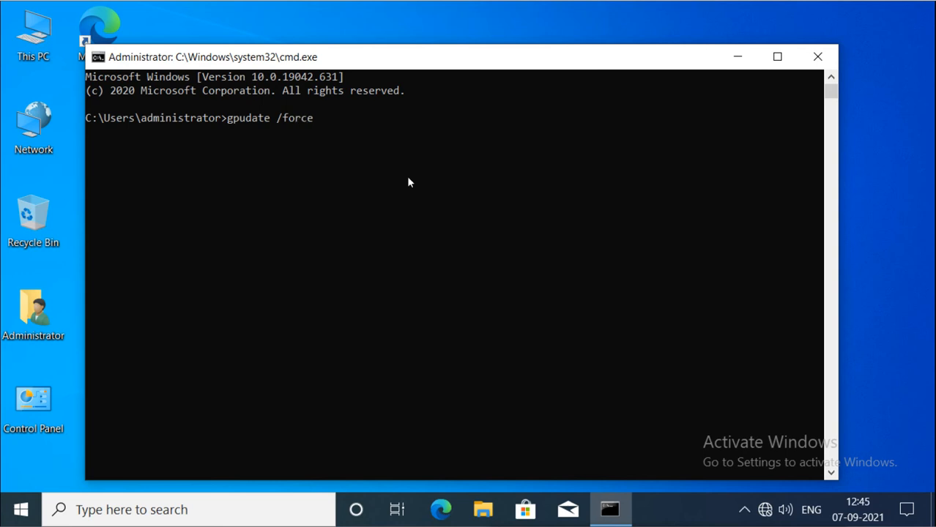
pyautogui.press('Return')
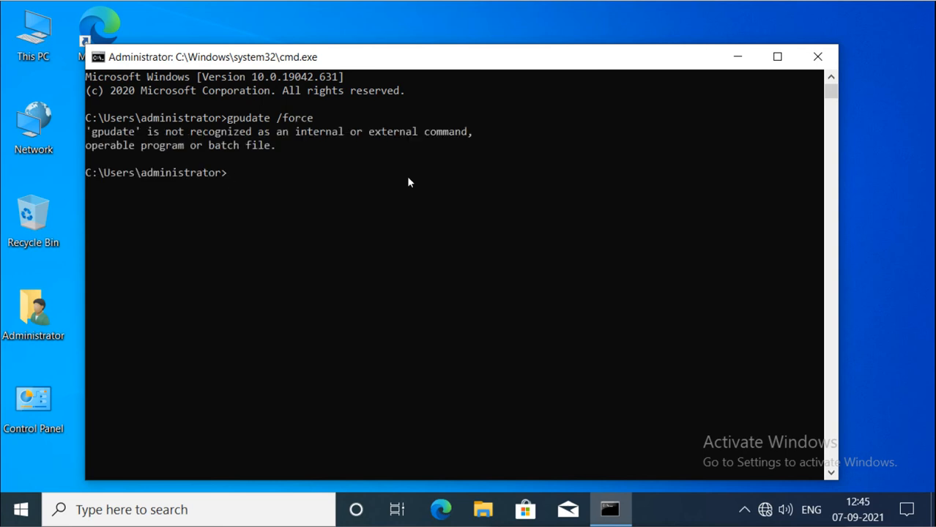
pyautogui.press('Up')
pyautogui.press('Left')
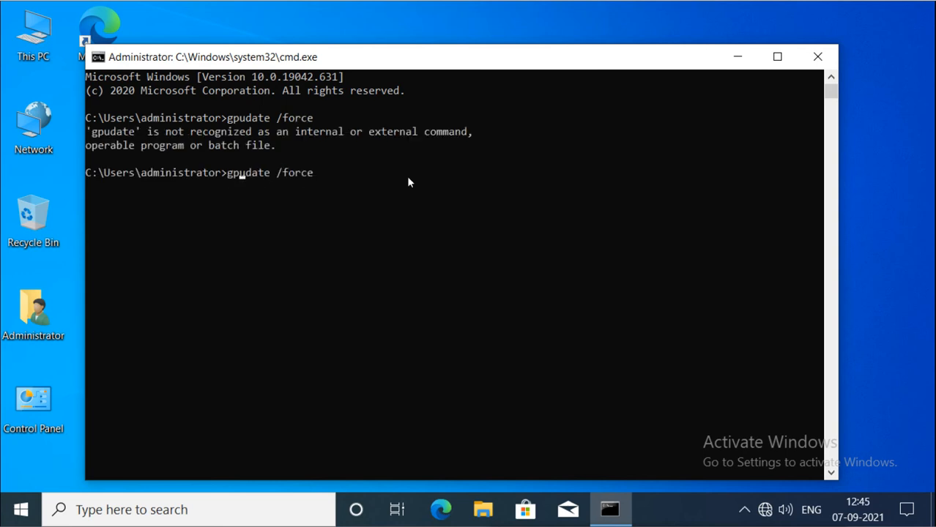
pyautogui.press('End')
pyautogui.press('BackSpace')
pyautogui.press('BackSpace')
pyautogui.press('BackSpace')
pyautogui.press('BackSpace')
pyautogui.press('BackSpace')
pyautogui.press('BackSpace')
pyautogui.press('BackSpace')
pyautogui.press('BackSpace')
pyautogui.press('BackSpace')
pyautogui.press('BackSpace')
pyautogui.press('BackSpace')
pyautogui.press('BackSpace')
pyautogui.press('BackSpace')
pyautogui.press('BackSpace')
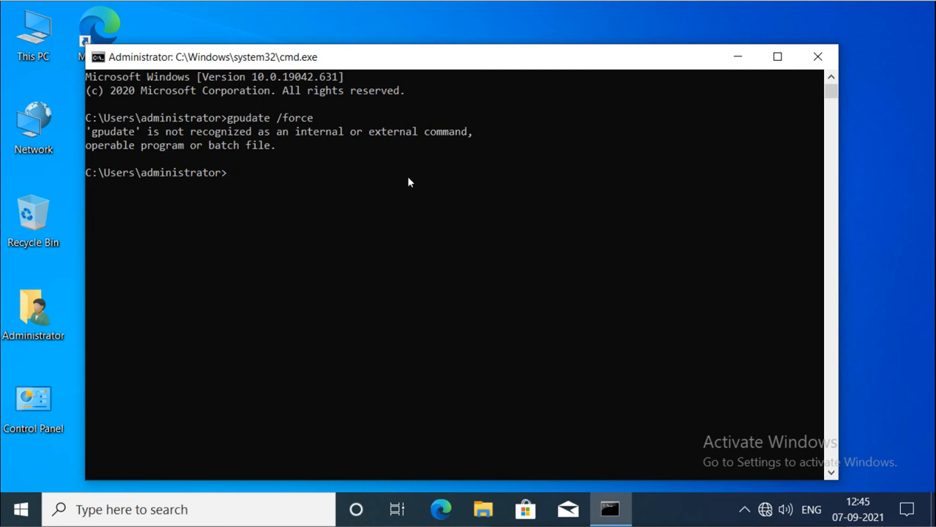
# - Run gpupdate /force in the administrator's Command Prompt and agree to log off
pyautogui.write('gpupdate /force')
pyautogui.press('Return')
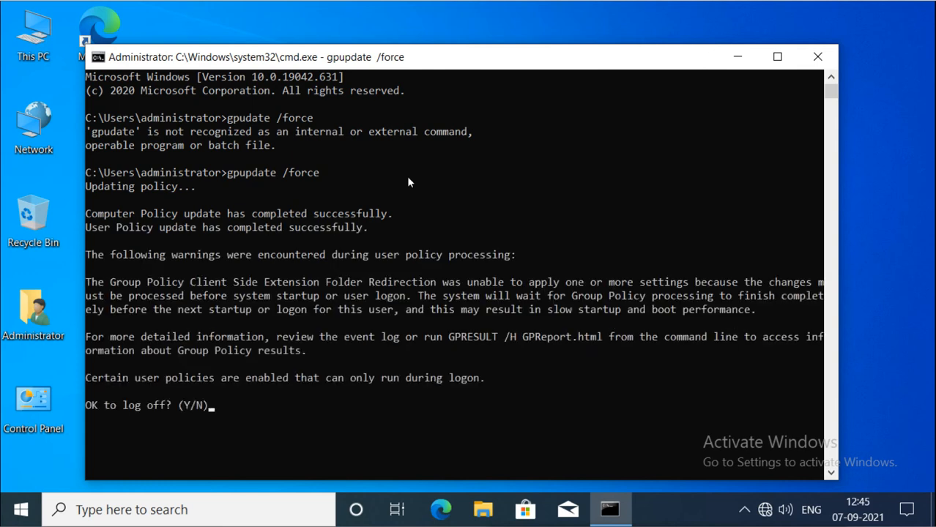
pyautogui.write('y')
pyautogui.press('Return')
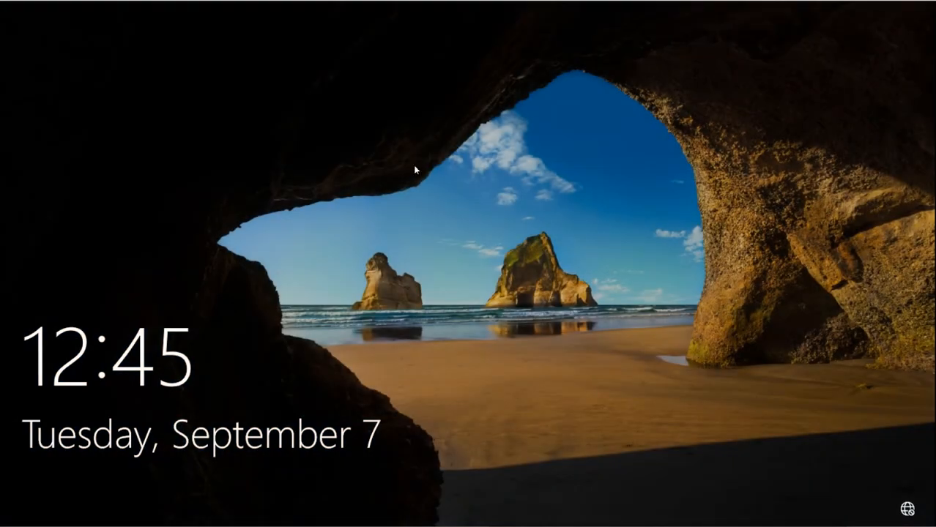
# - Sign in to the SAI domain on the client as another user, user1, entering the account password
pyautogui.click(454, 190)
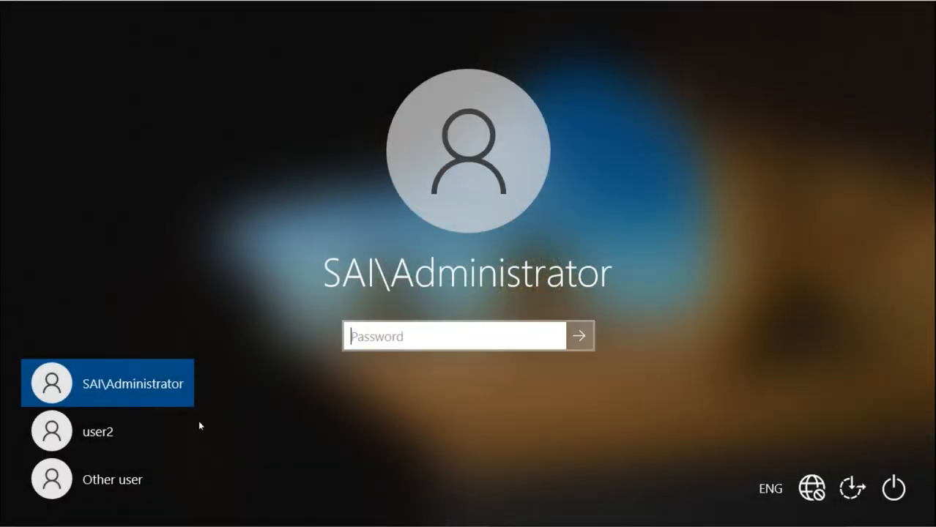
pyautogui.click(108, 482)
pyautogui.write('user1')
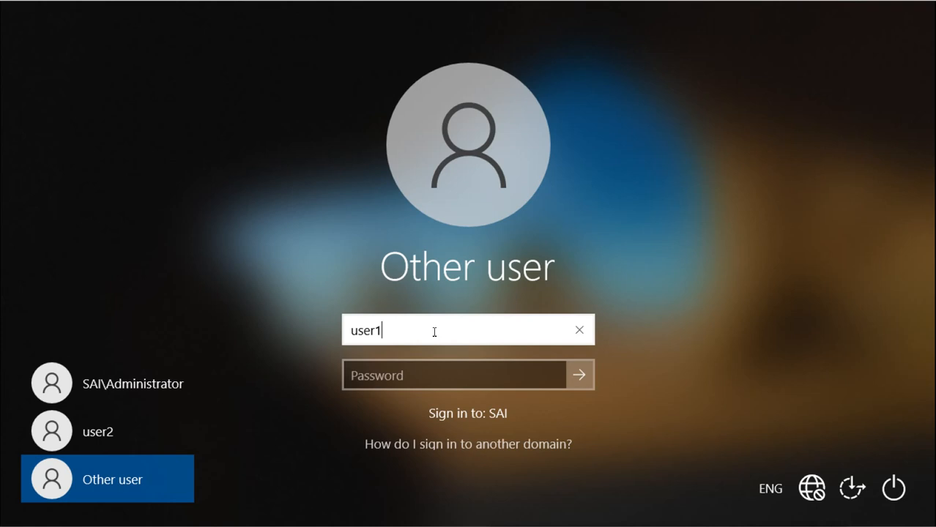
pyautogui.press('Tab')
pyautogui.write('•••')
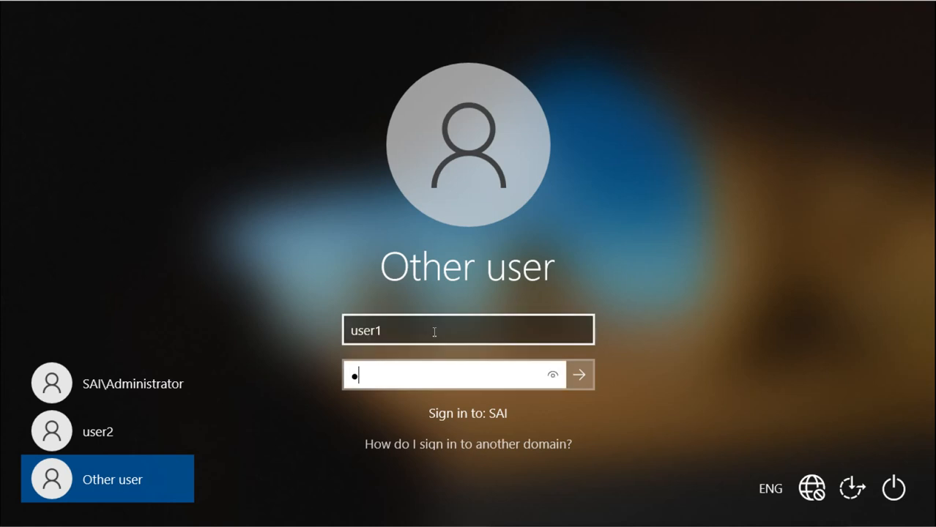
pyautogui.write('••••')
pyautogui.press('Return')
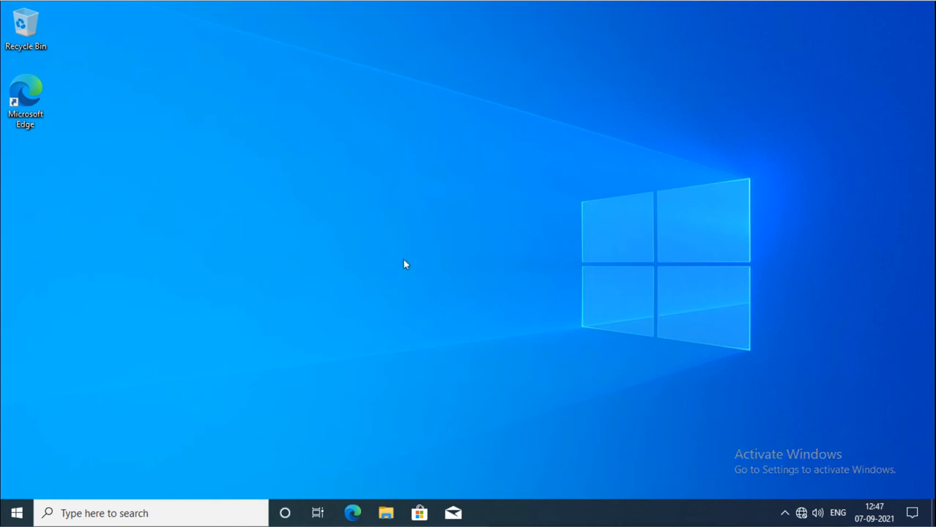
# - Open a Command Prompt in user1's session, run gpupdate /force and accept the log-off
pyautogui.press('super+r')
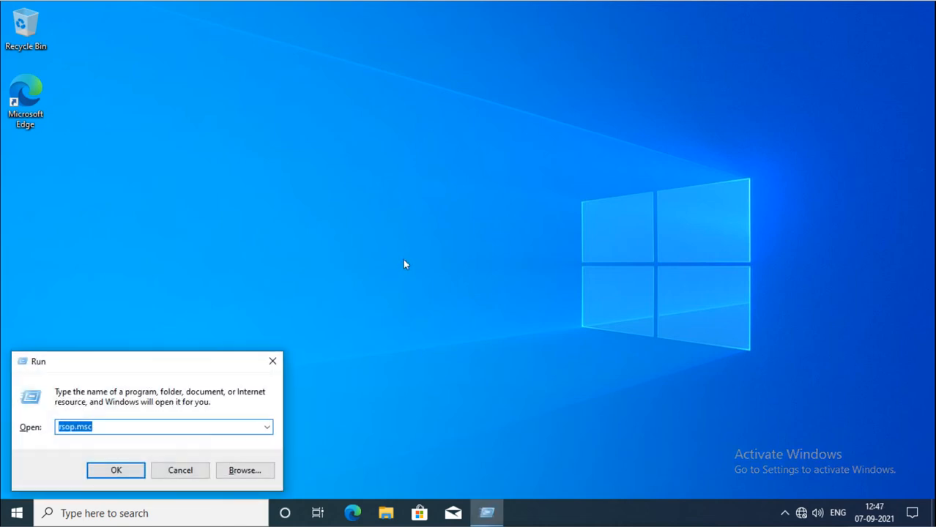
pyautogui.write('cmd')
pyautogui.press('Return')
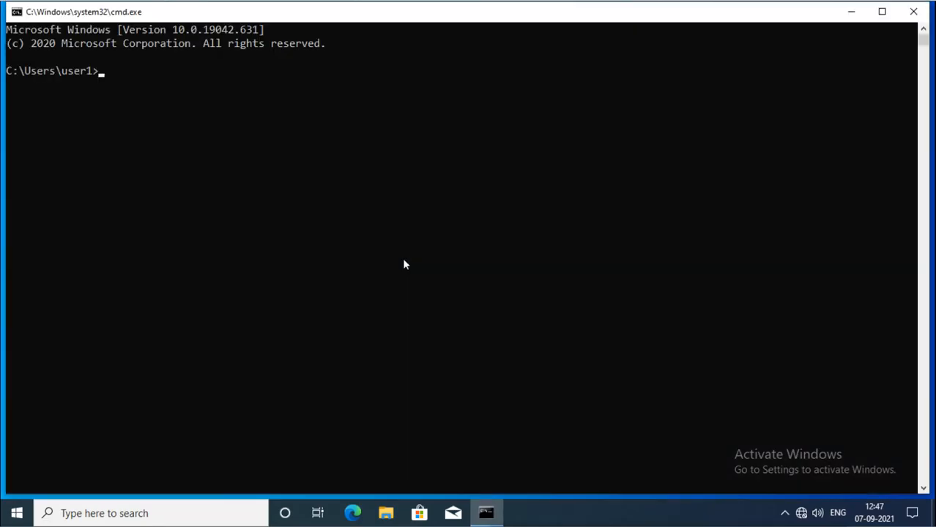
pyautogui.write('gpupdate /force')
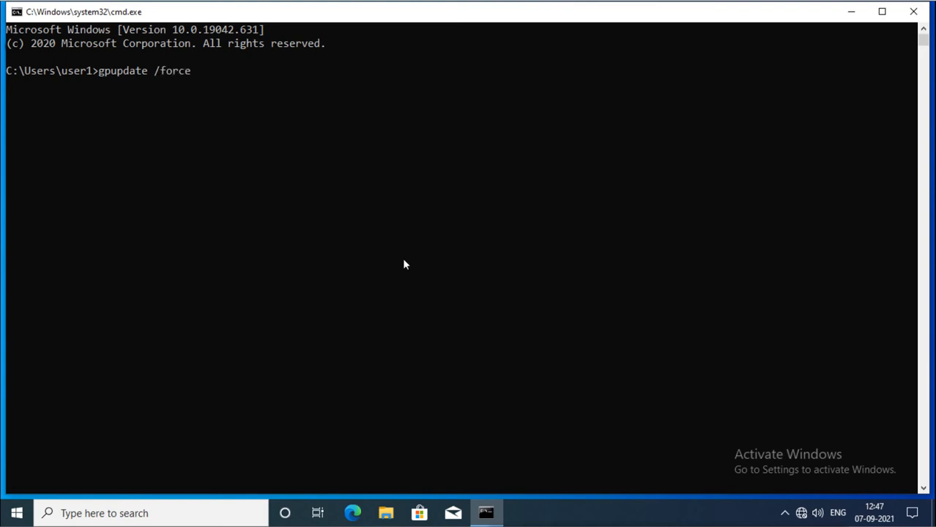
pyautogui.press('Return')
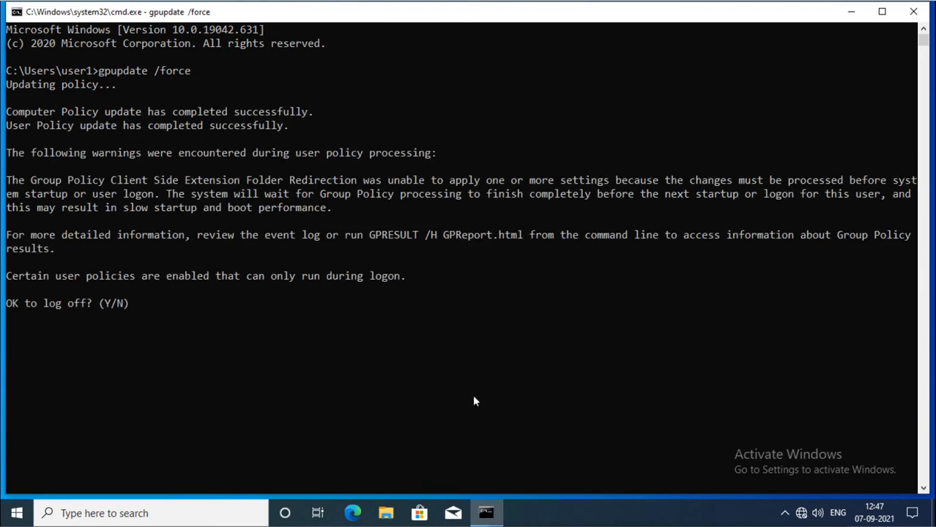
pyautogui.write('y')
pyautogui.press('Return')
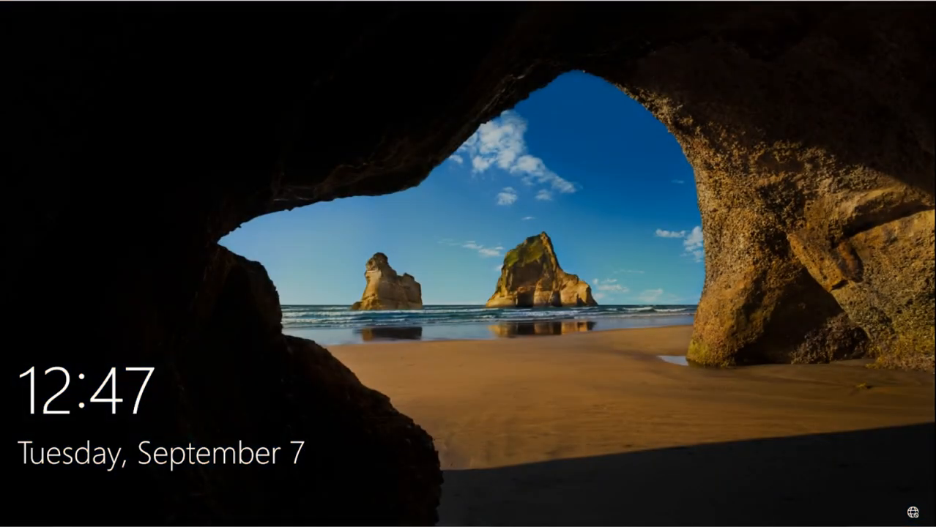
# - Sign back in to the client as user1 with the account password
pyautogui.click(460, 243)
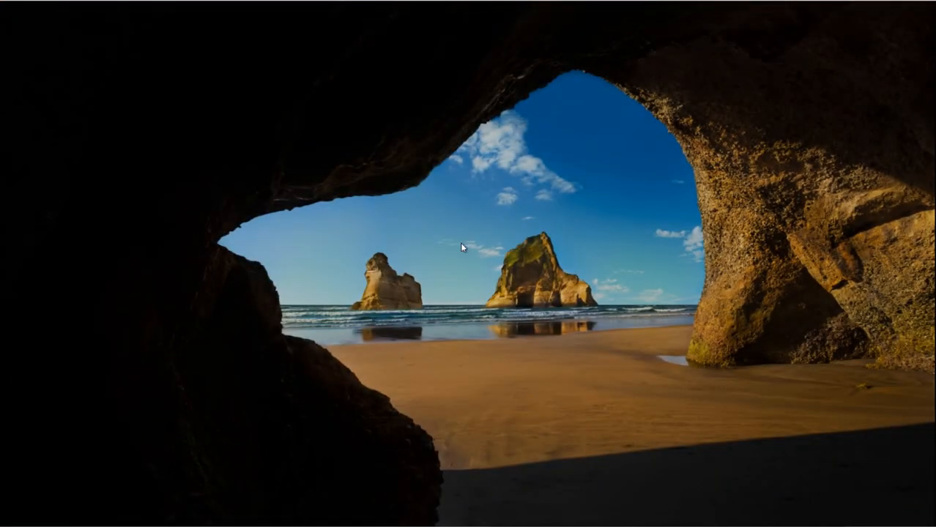
pyautogui.write('•••••••')
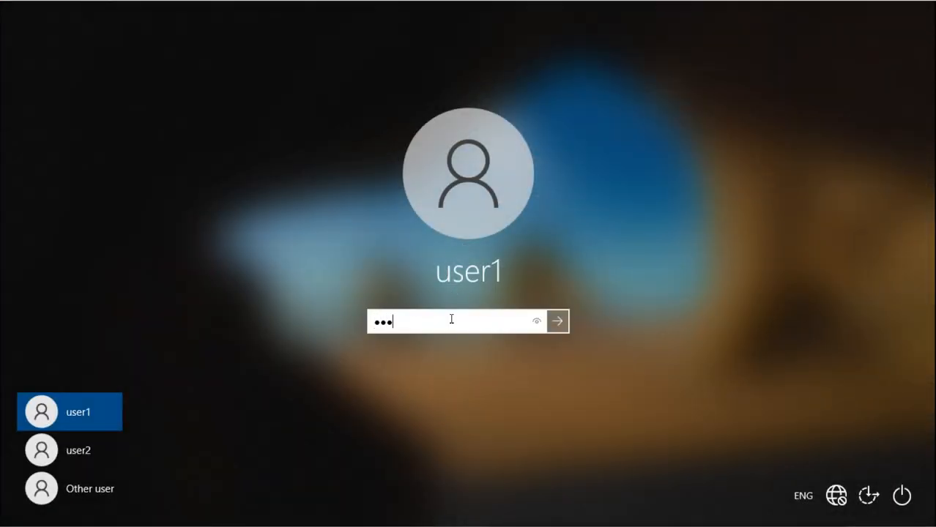
pyautogui.press('Return')
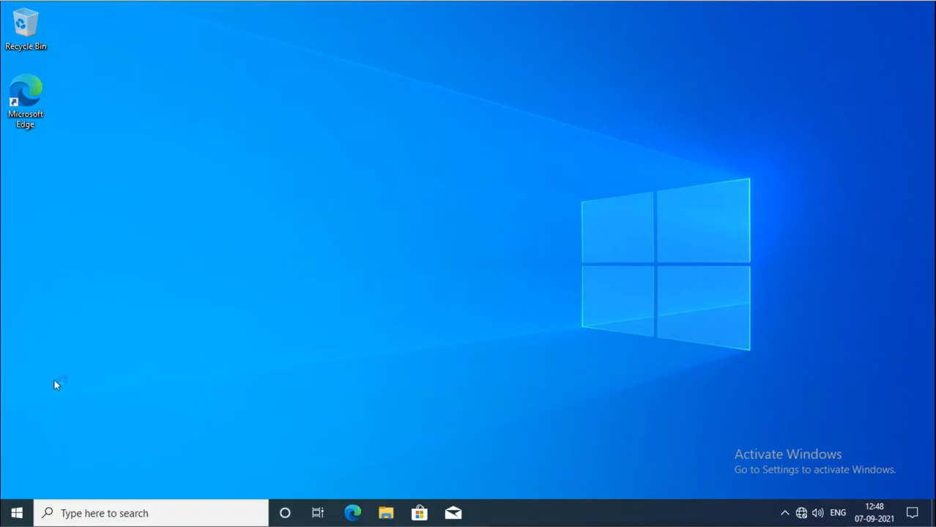
# - Look through user1's list of installed applications for PuTTY
pyautogui.click(16, 513)
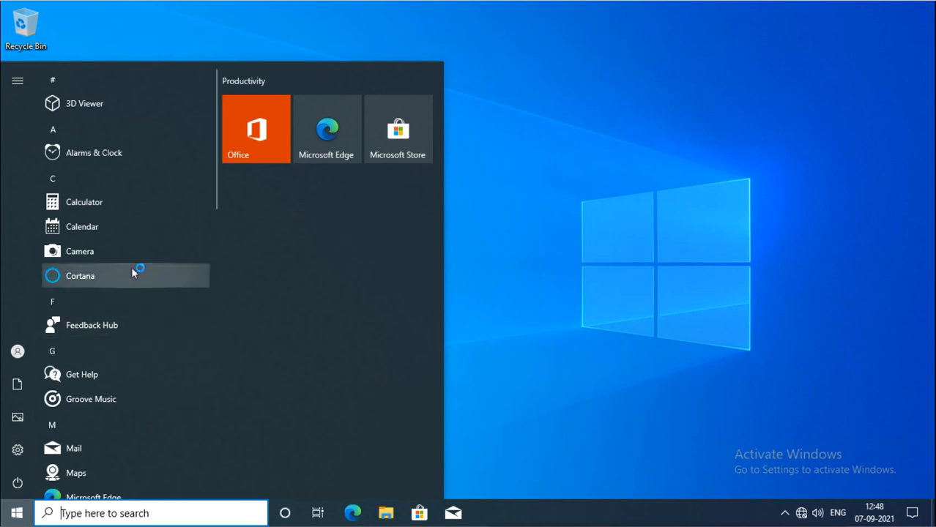
pyautogui.scroll(-6, 131, 268)
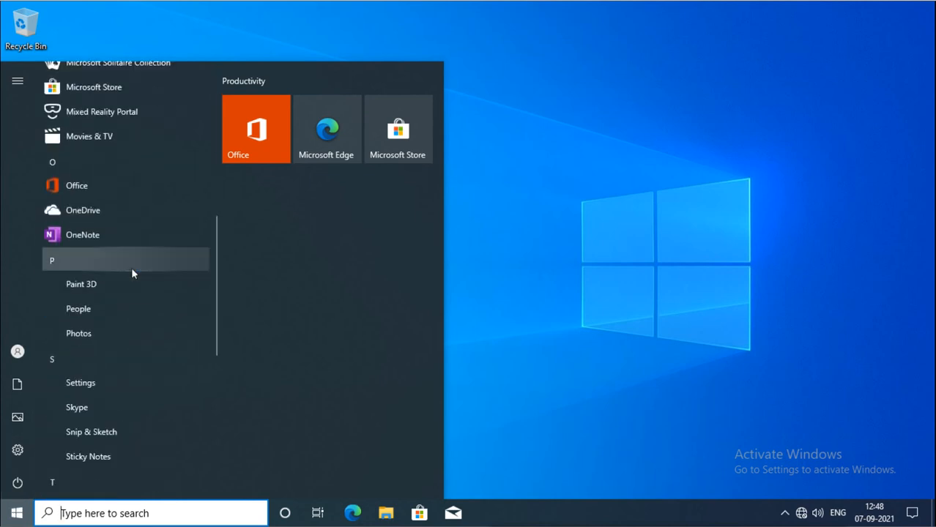
pyautogui.scroll(-5, 132, 272)
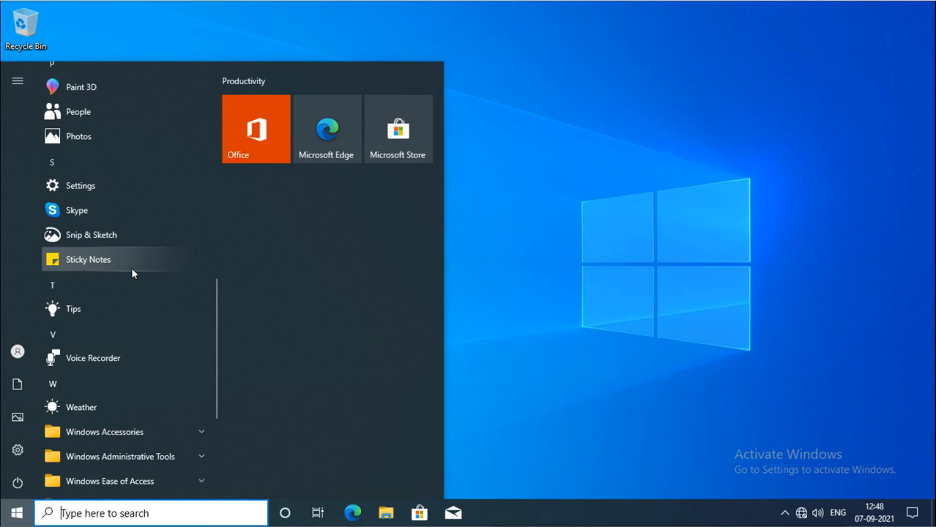
pyautogui.scroll(5, 132, 272)
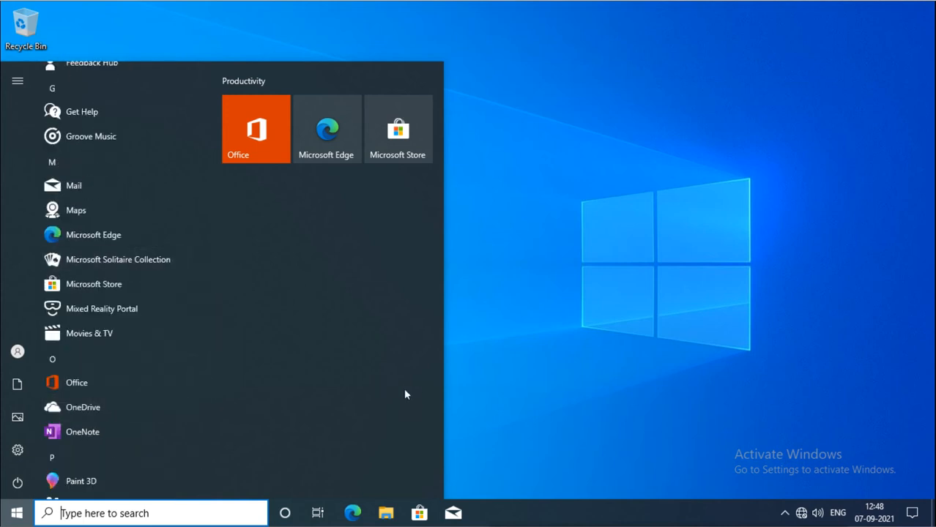
pyautogui.press('Escape')
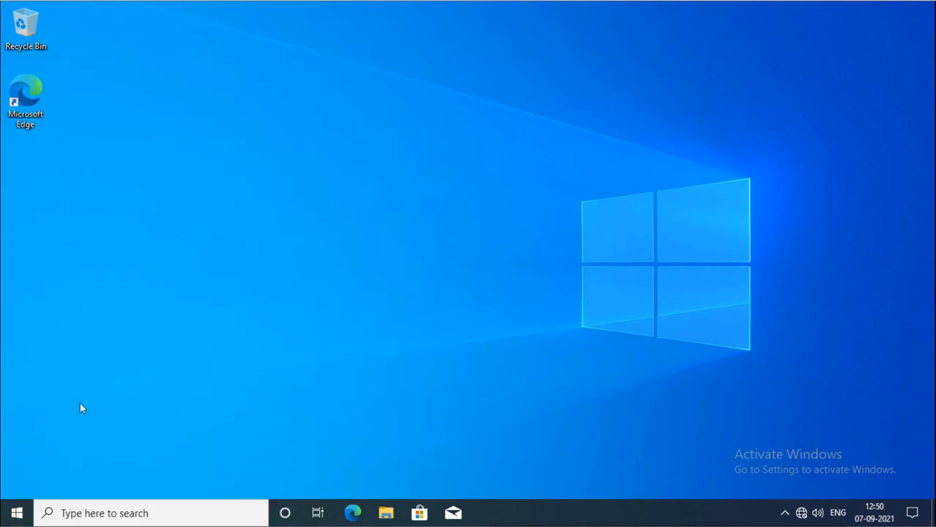
# - Open the Control Panel's Programs and Features and show the programs that can be installed from the network
pyautogui.click(17, 513)
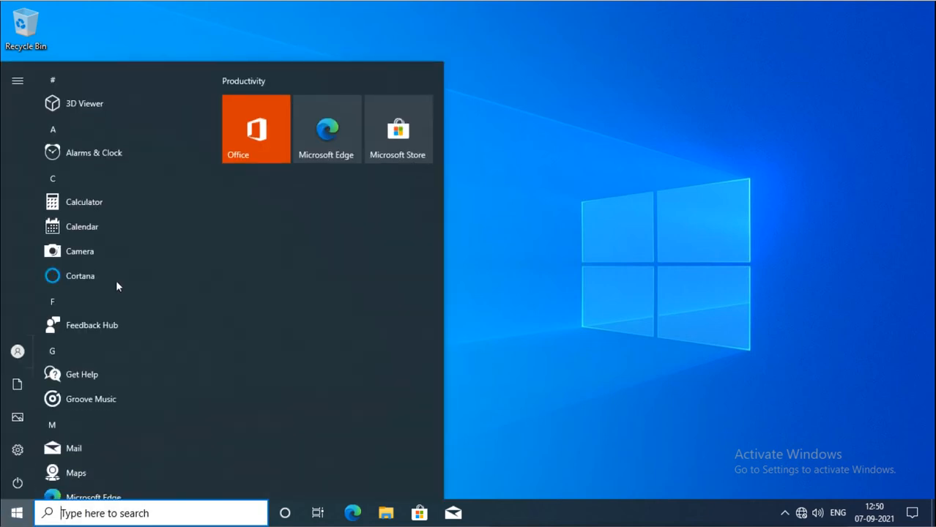
pyautogui.scroll(-10, 121, 279)
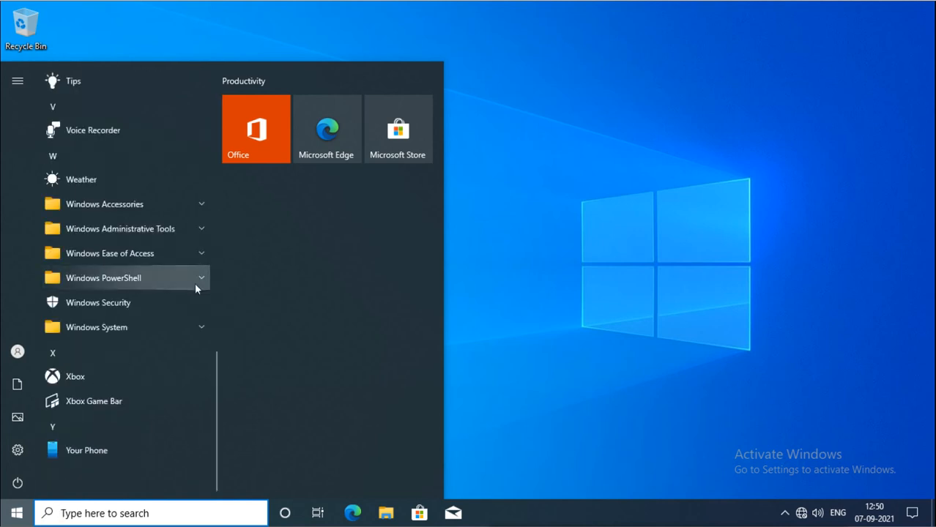
pyautogui.click(199, 325)
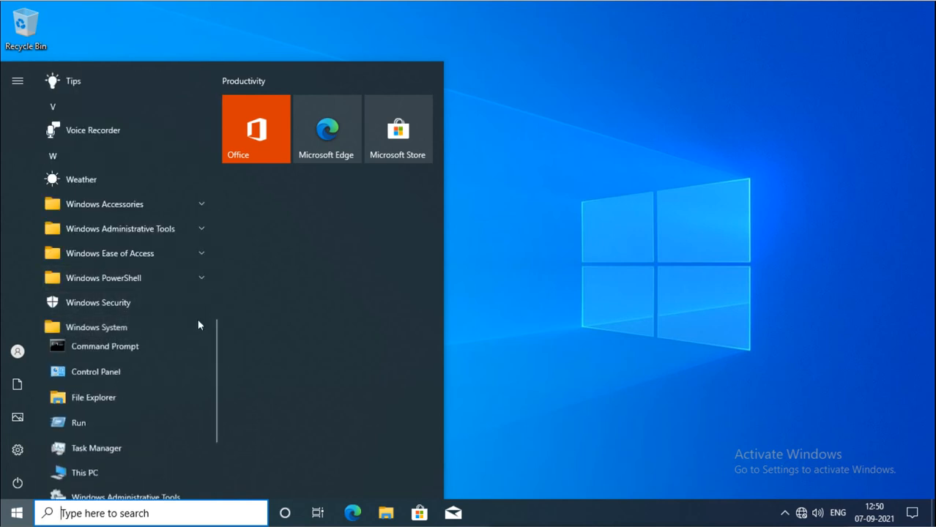
pyautogui.click(87, 380)
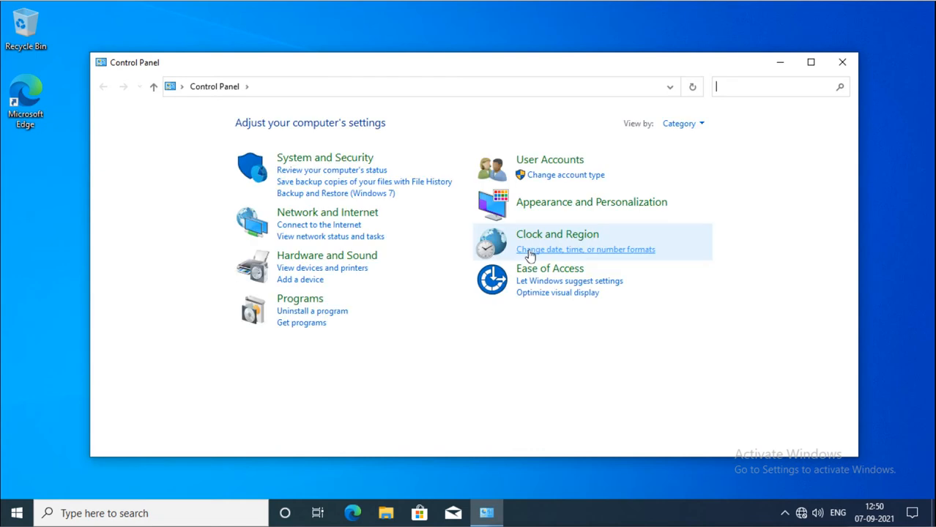
pyautogui.click(312, 301)
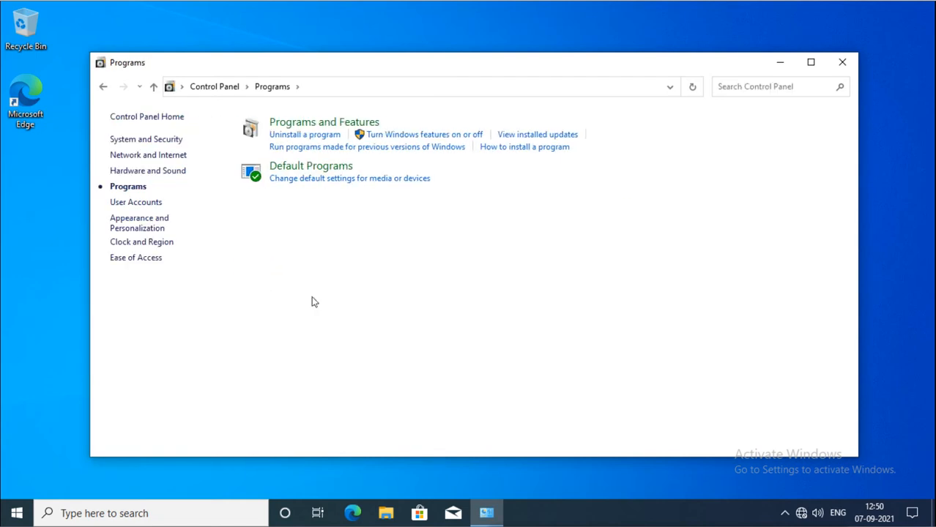
pyautogui.click(320, 123)
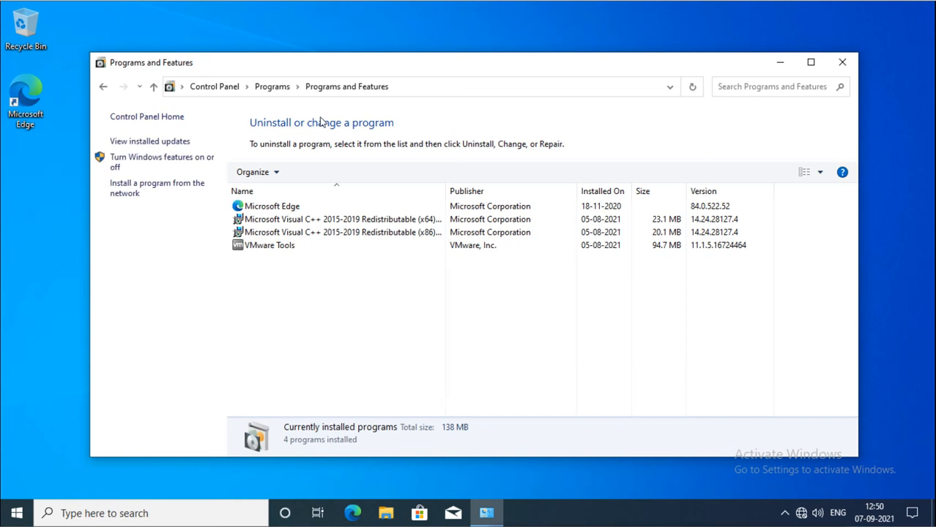
pyautogui.click(146, 193)
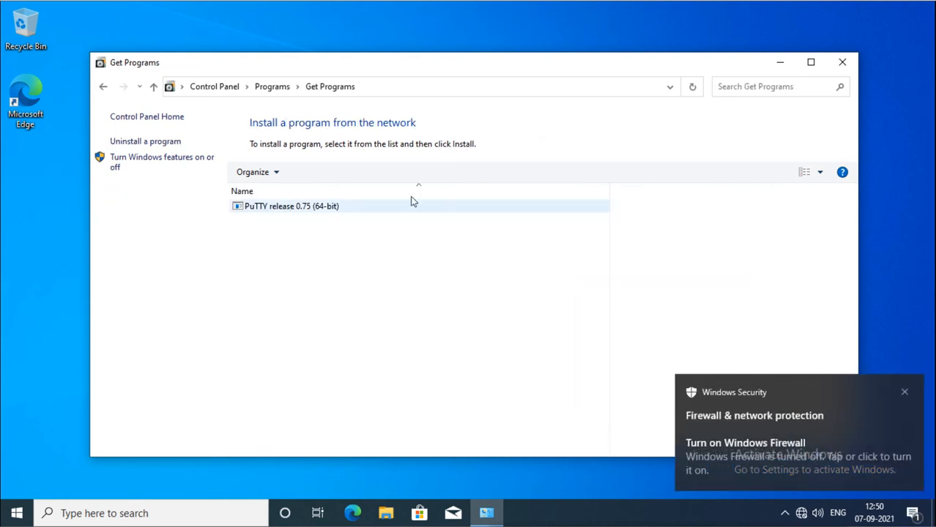
# - Dismiss the firewall notification and start installing PuTTY release 0.75 (64-bit) from the network
pyautogui.click(904, 391)
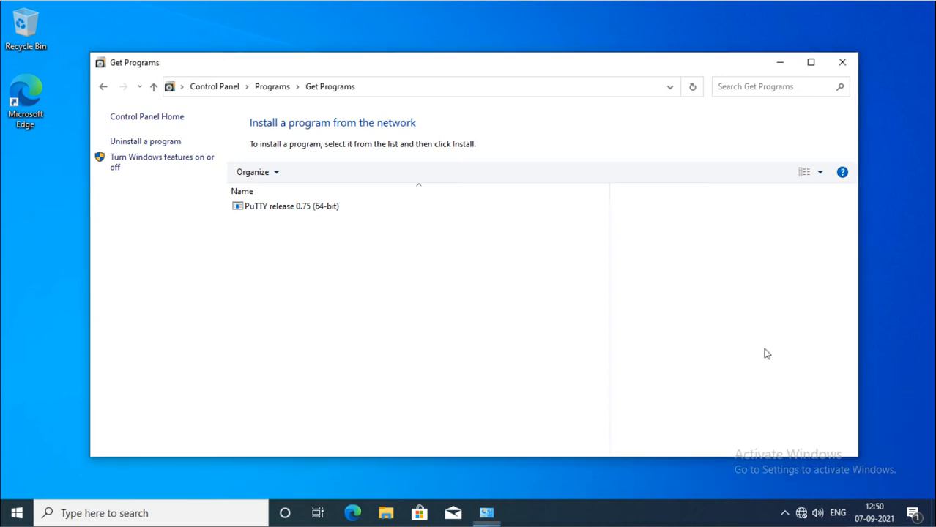
pyautogui.click(292, 212)
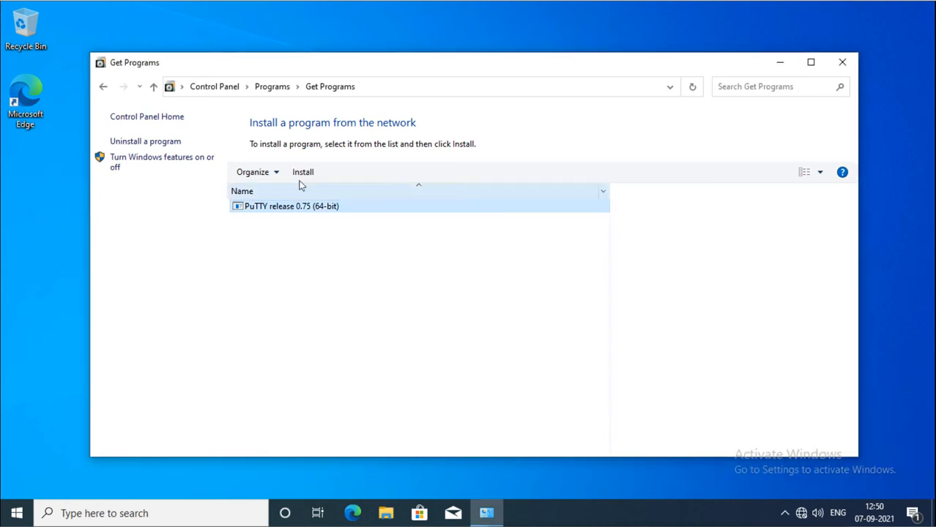
pyautogui.click(303, 176)
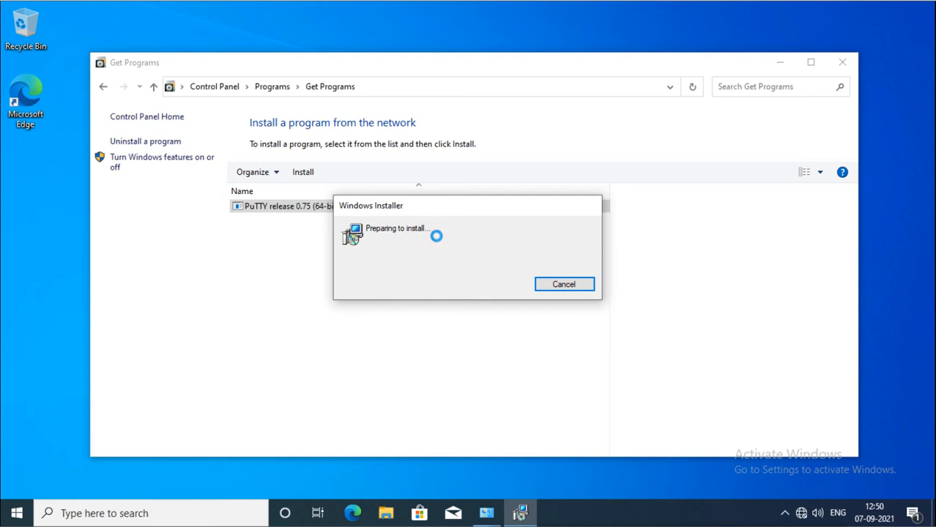
# - Check the client's application list for a PuTTY entry while the installer is preparing
pyautogui.click(13, 514)
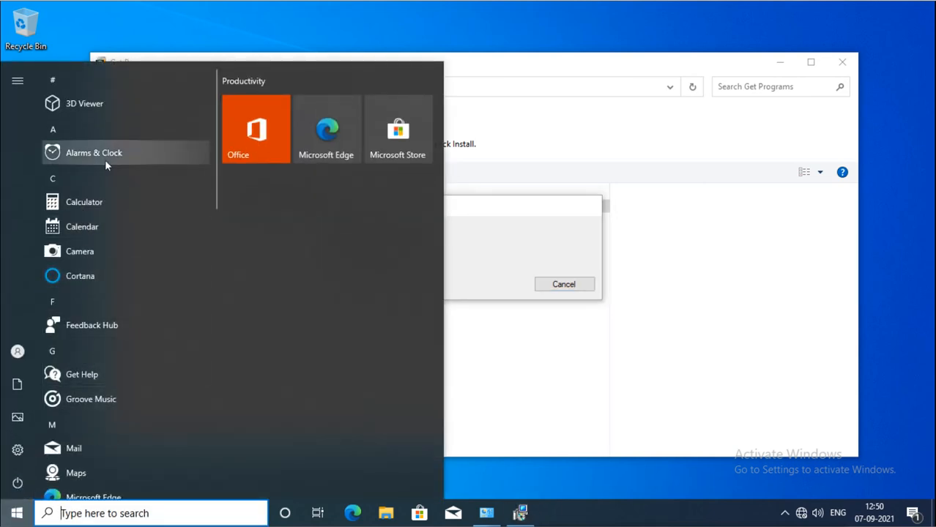
pyautogui.scroll(-5, 105, 159)
pyautogui.scroll(5, 105, 160)
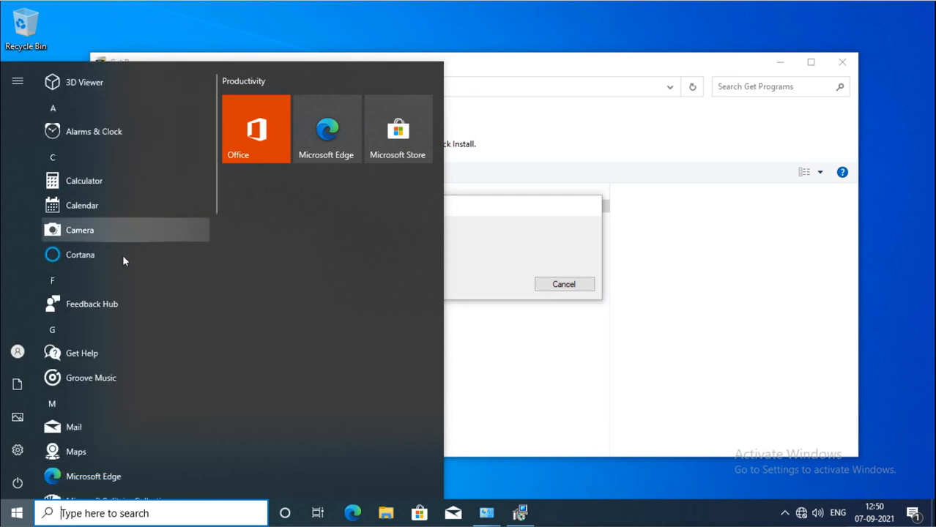
pyautogui.scroll(-5, 122, 256)
pyautogui.scroll(-5, 123, 258)
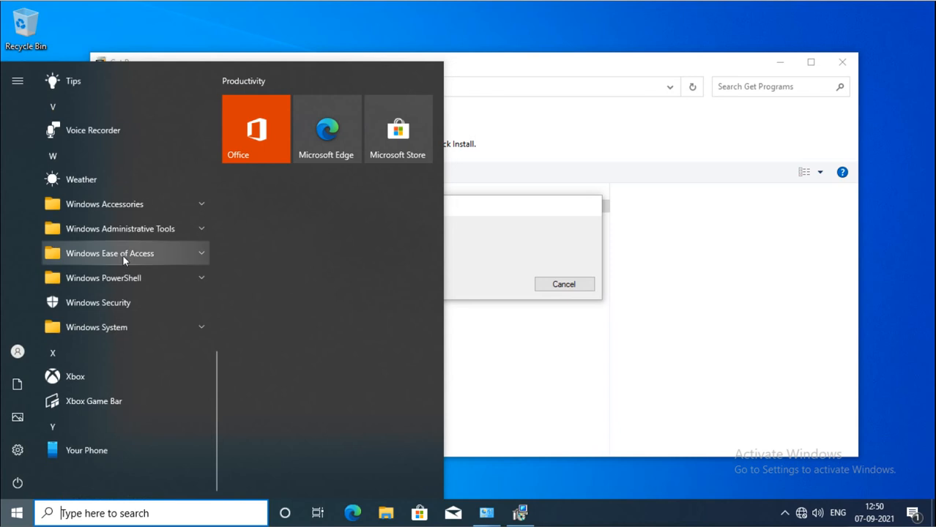
pyautogui.scroll(7, 123, 258)
pyautogui.scroll(3, 122, 254)
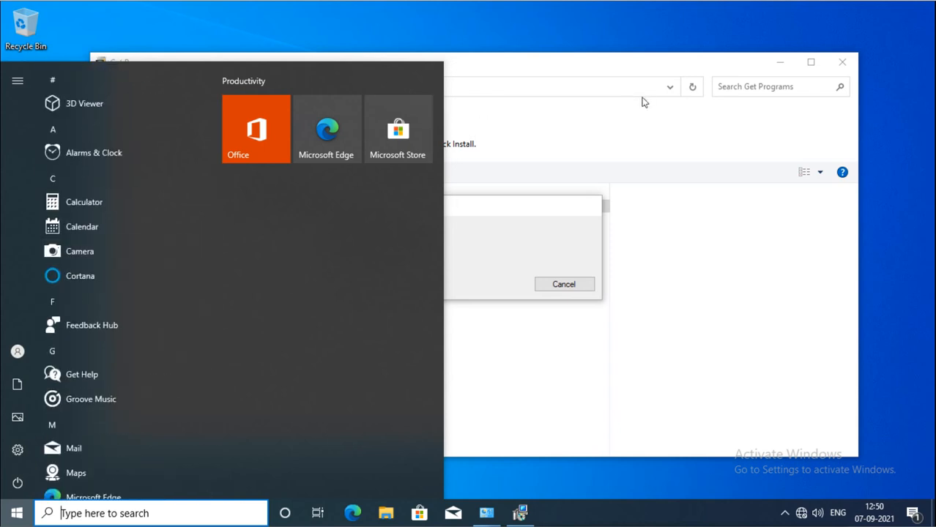
pyautogui.click(662, 118)
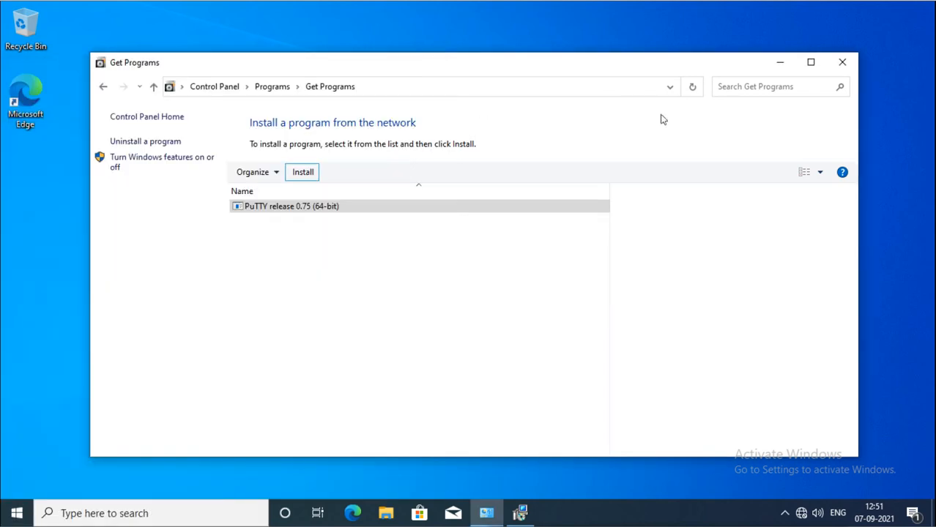
# - Close the Get Programs window and refresh the desktop
pyautogui.click(842, 63)
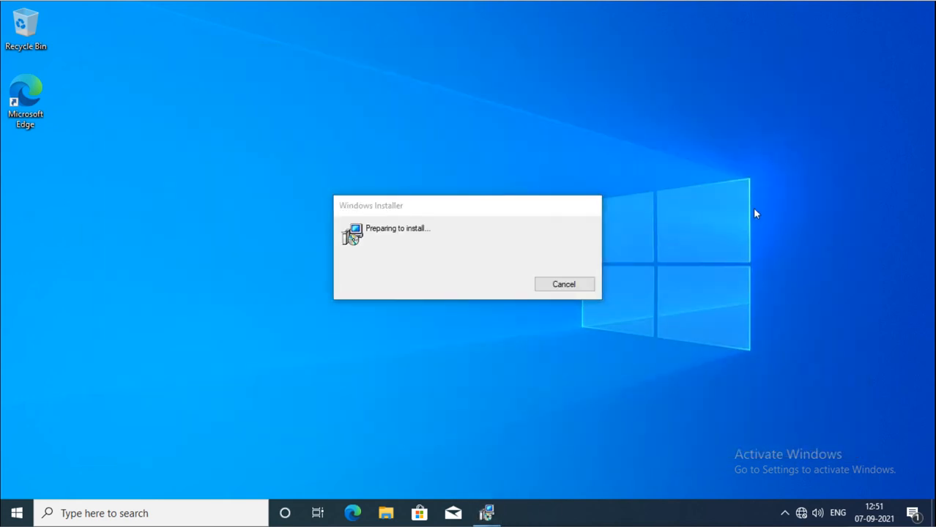
pyautogui.rightClick(754, 234)
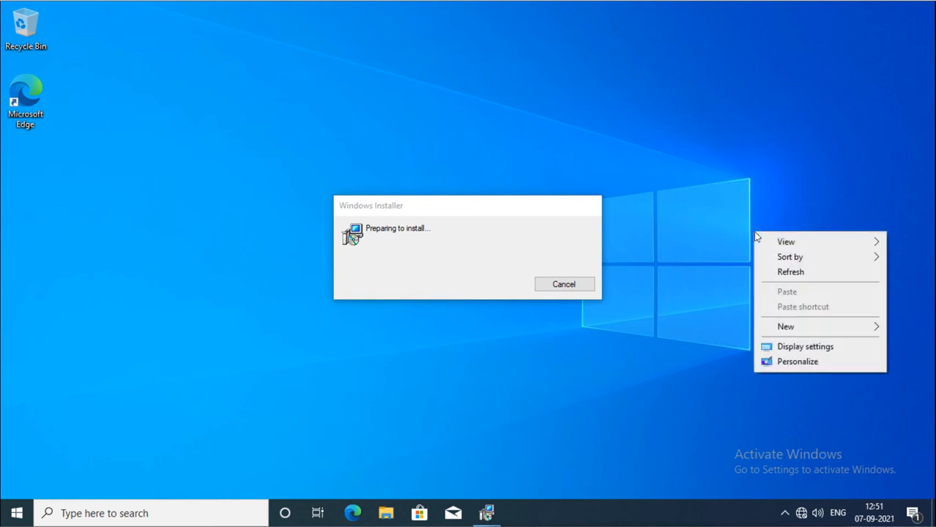
pyautogui.click(770, 275)
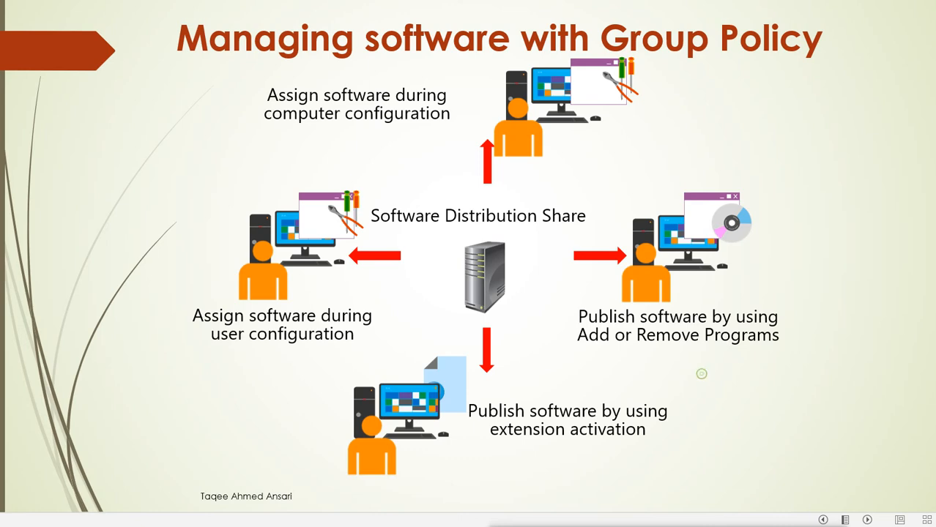
pyautogui.press('Right')
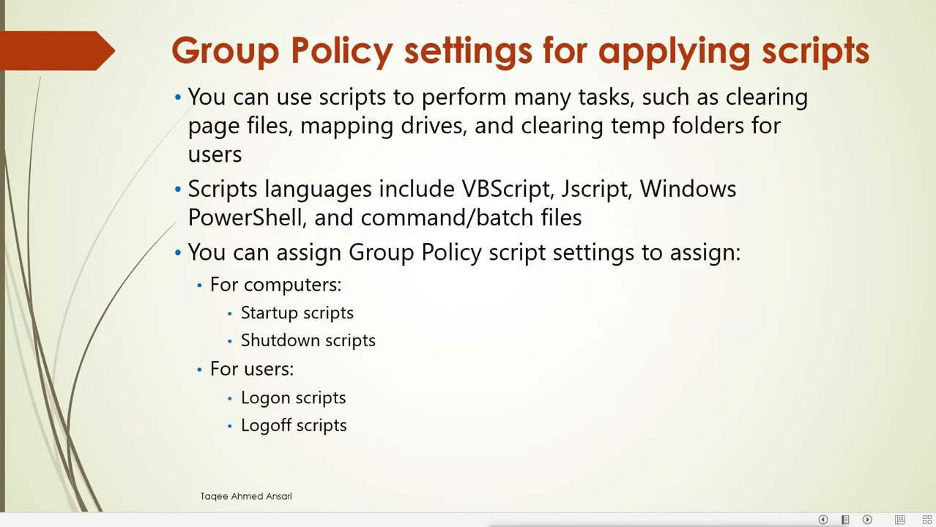
pyautogui.press('Right')
pyautogui.press('Left')
pyautogui.press('Left')
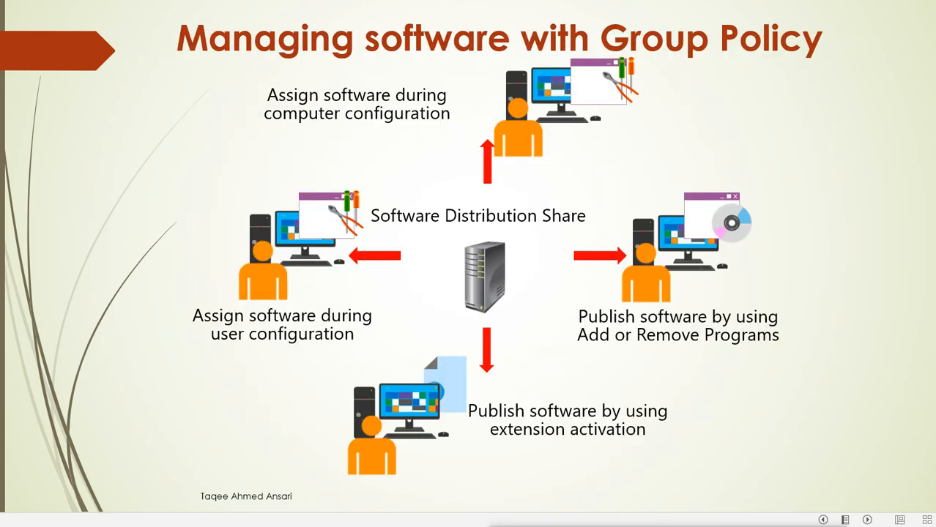
pyautogui.press('Right')
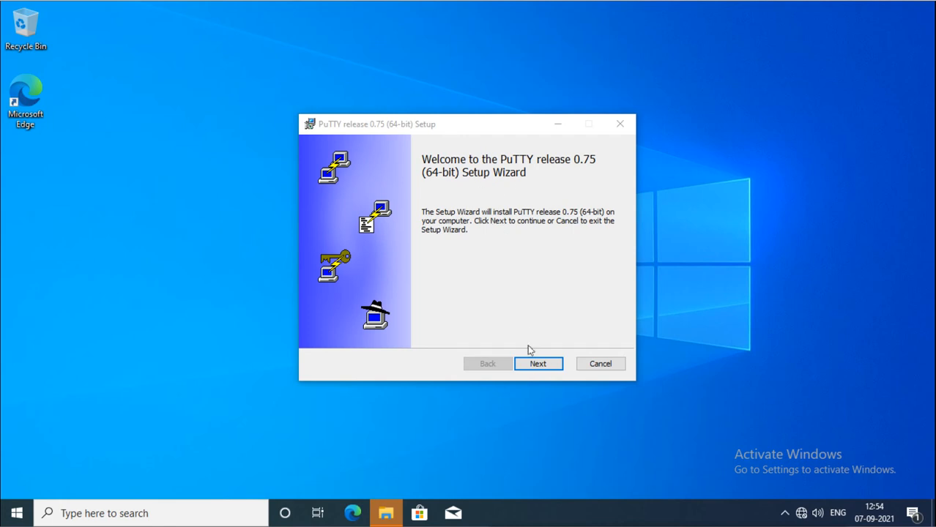
# - Go through the PuTTY release 0.75 (64-bit) setup wizard with the default folder and features and start the installation
pyautogui.click(536, 365)
pyautogui.click(537, 364)
pyautogui.click(537, 364)
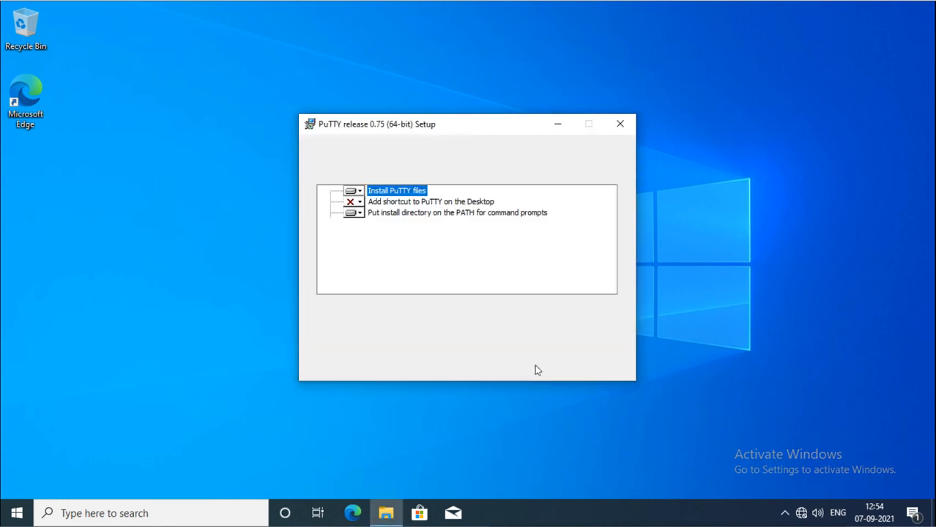
pyautogui.click(527, 364)
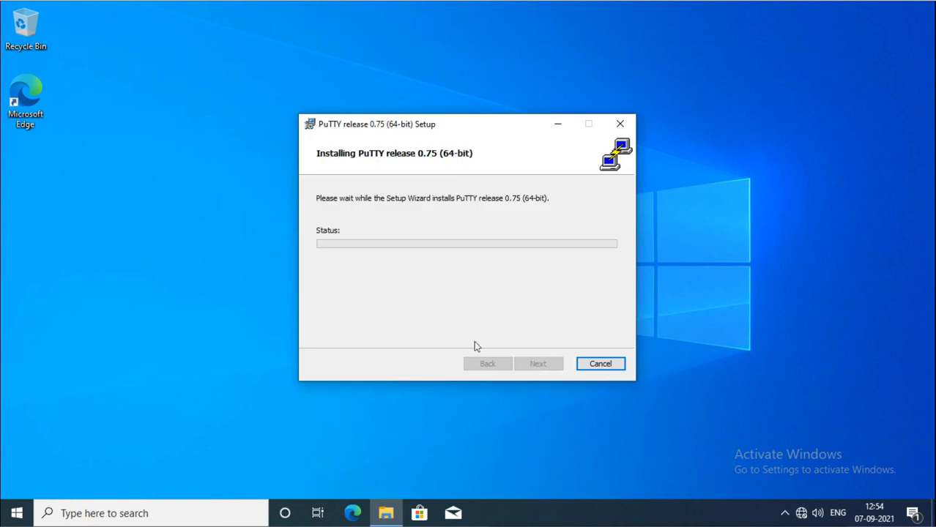
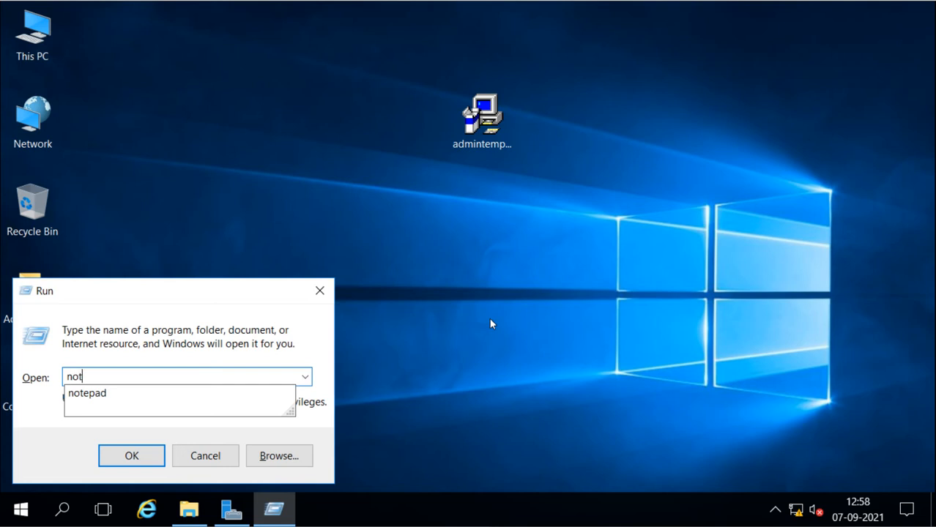
# - Open Notepad on the server and write the script line Msgbox "This is a Script test"
pyautogui.press('Return')
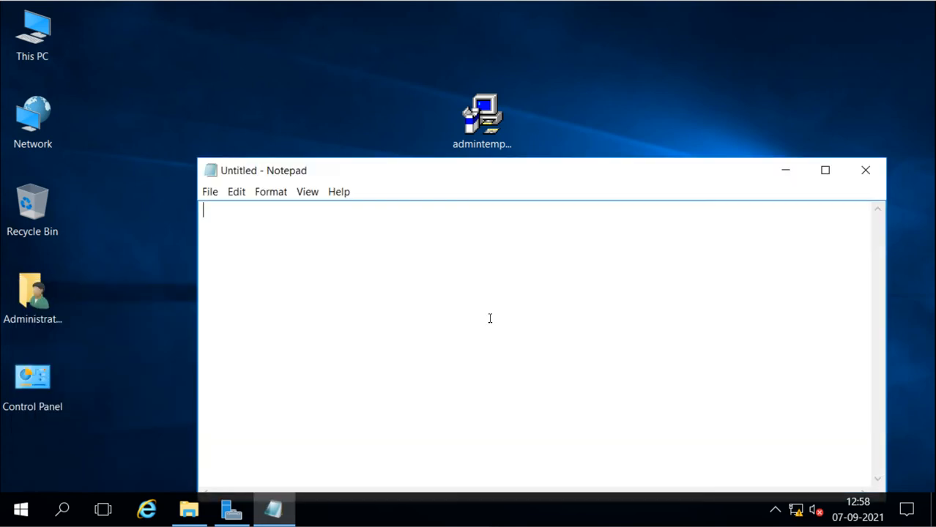
pyautogui.moveTo(539, 172); pyautogui.dragTo(452, 108)
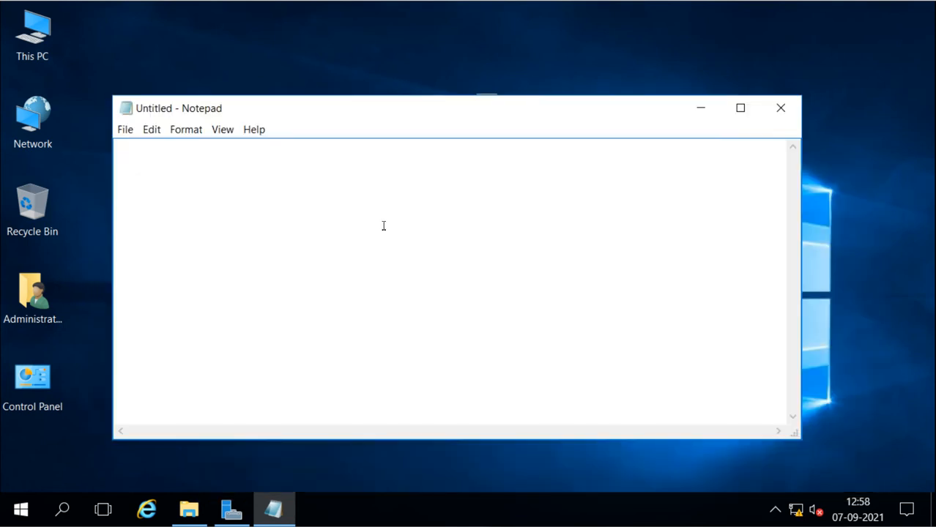
pyautogui.write('m')
pyautogui.press('BackSpace')
pyautogui.write('Msgbox "This i')
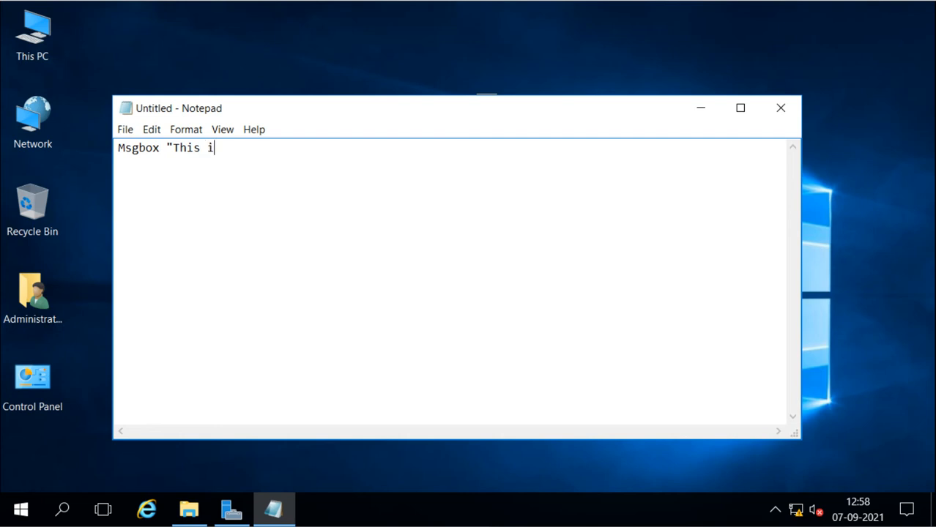
pyautogui.write('s a Script t')
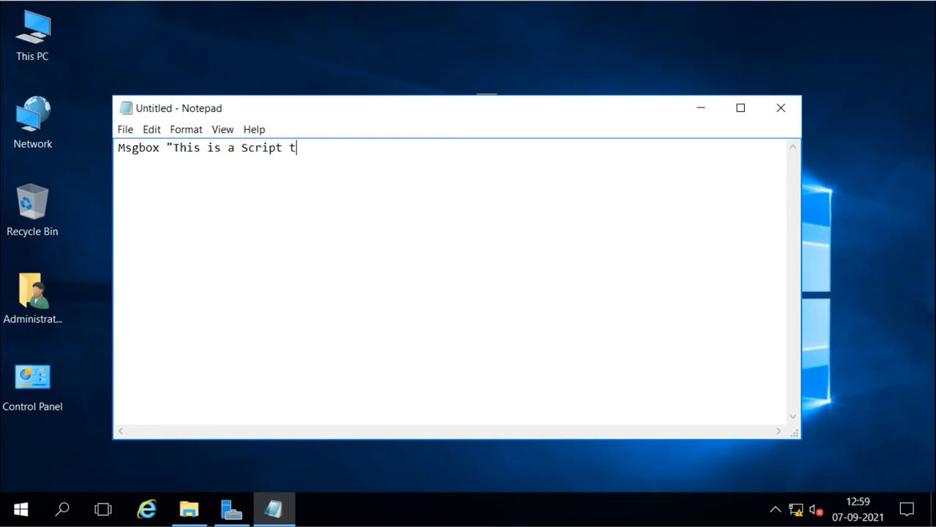
pyautogui.write('est"')
# - Save the script to the Desktop as logon.vbs with the file type All Files, and close Notepad
pyautogui.click(125, 131)
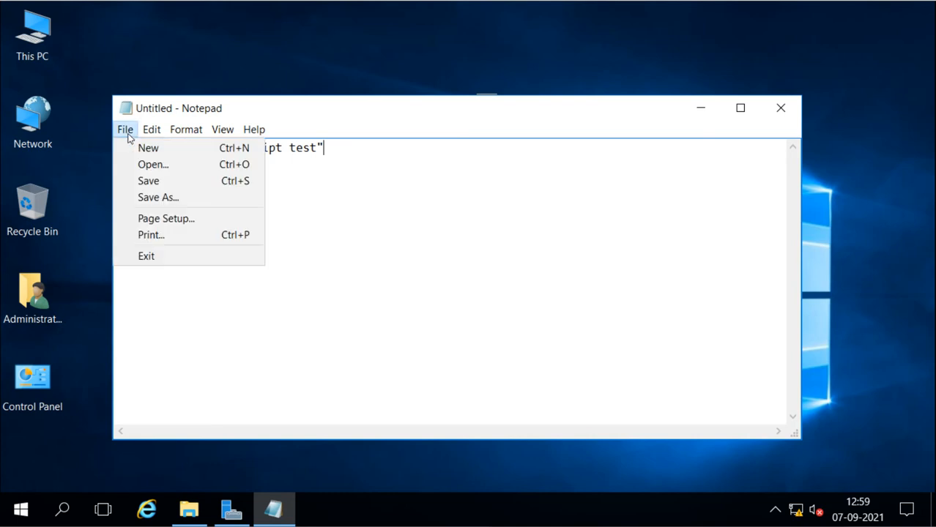
pyautogui.click(155, 197)
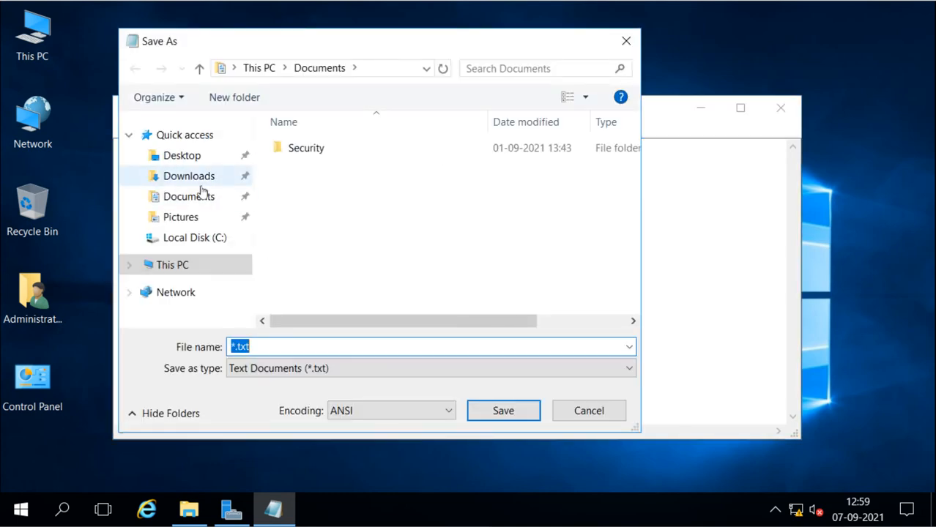
pyautogui.click(184, 160)
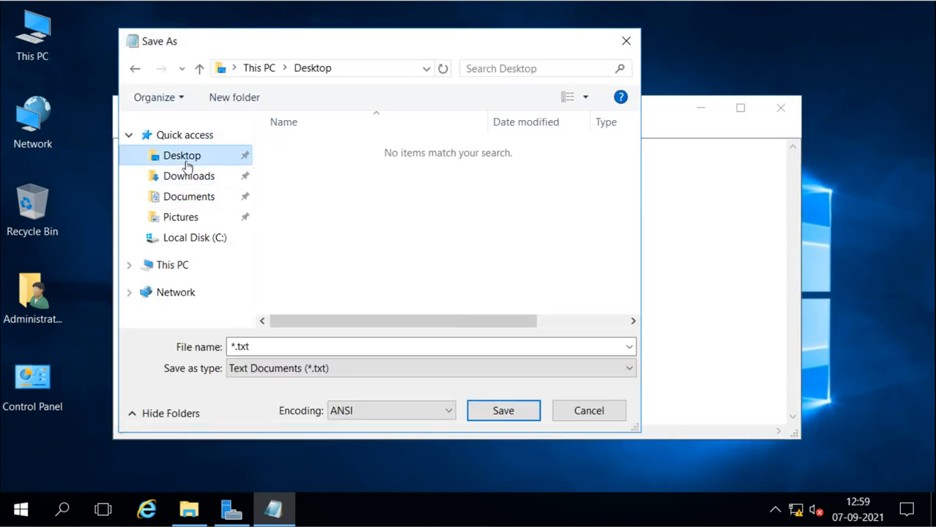
pyautogui.doubleClick(316, 345)
pyautogui.write('logon')
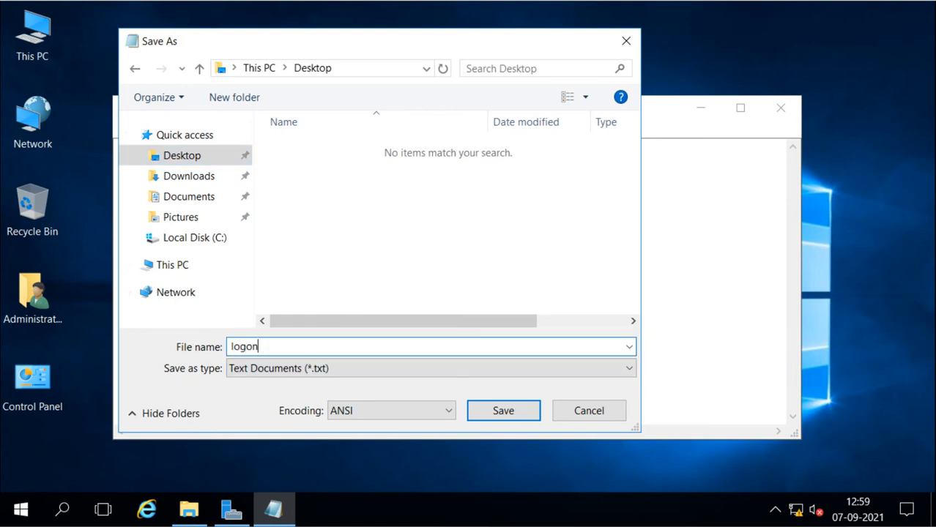
pyautogui.click(253, 373)
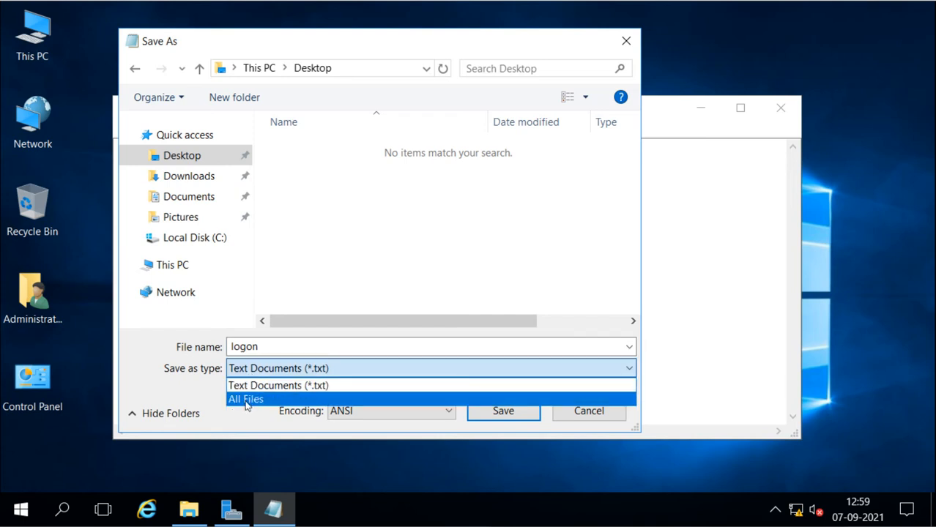
pyautogui.click(247, 401)
pyautogui.doubleClick(285, 349)
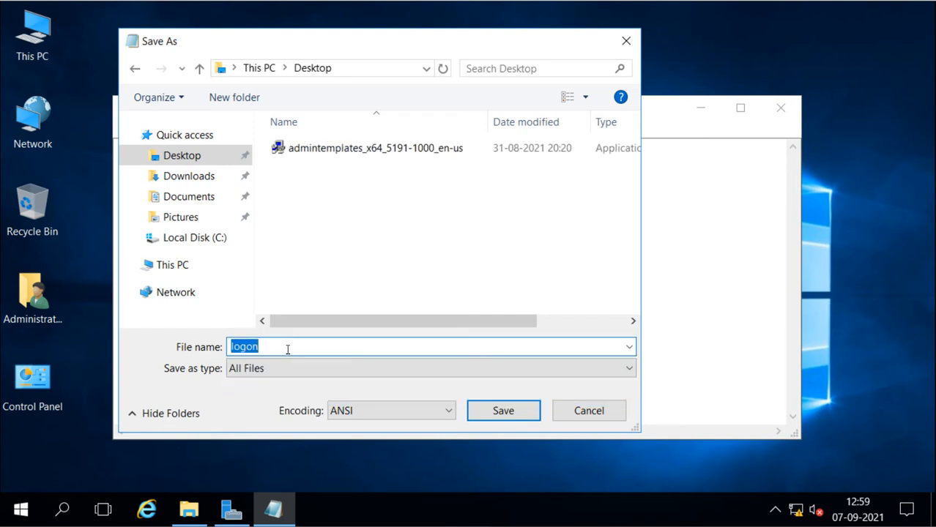
pyautogui.click(287, 349)
pyautogui.write('.vbs')
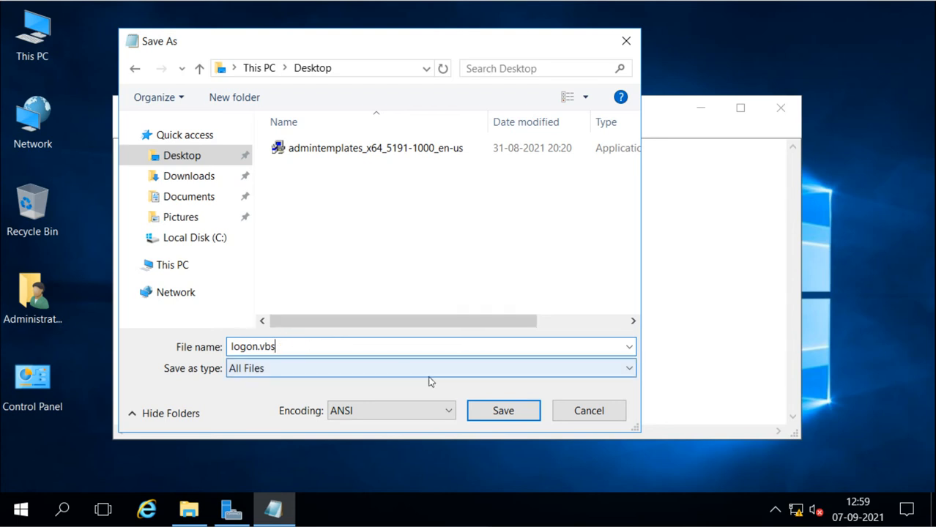
pyautogui.click(504, 411)
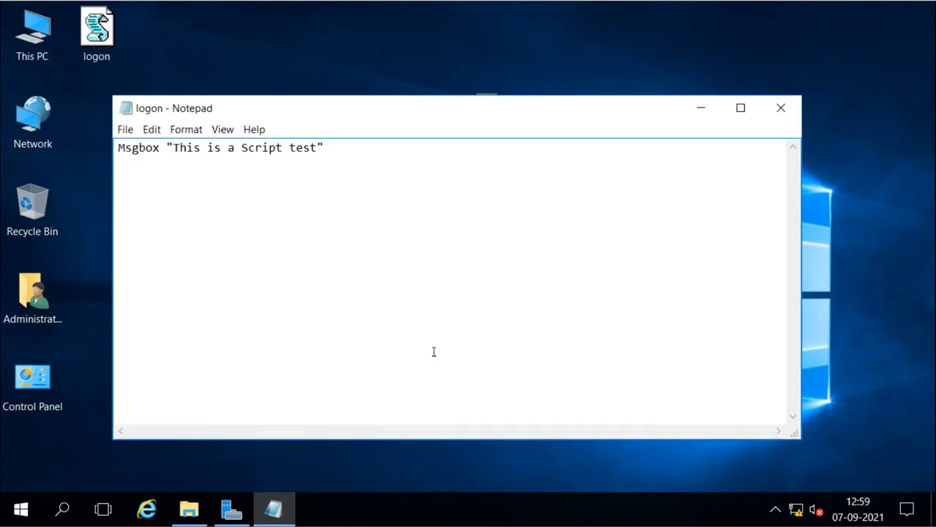
pyautogui.click(787, 112)
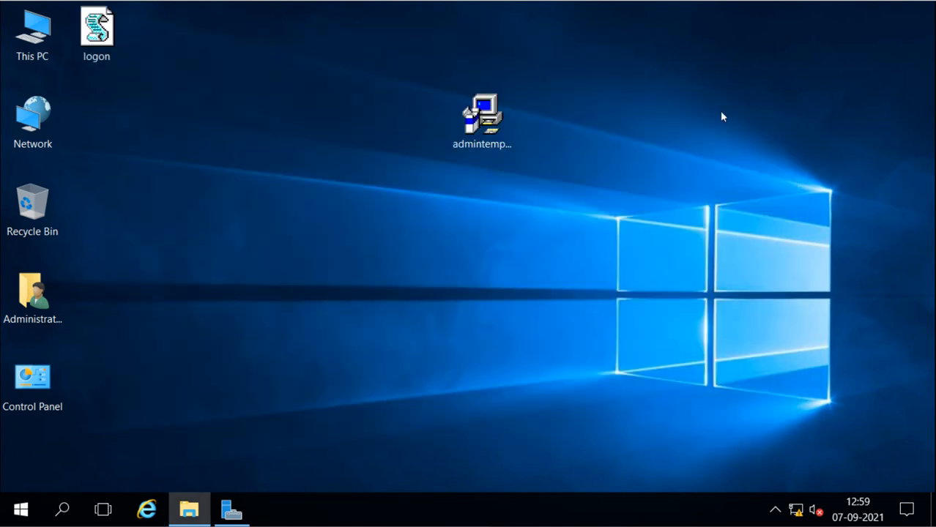
# - Copy the logon script file from the desktop and open Group Policy Management from Server Manager
pyautogui.rightClick(105, 37)
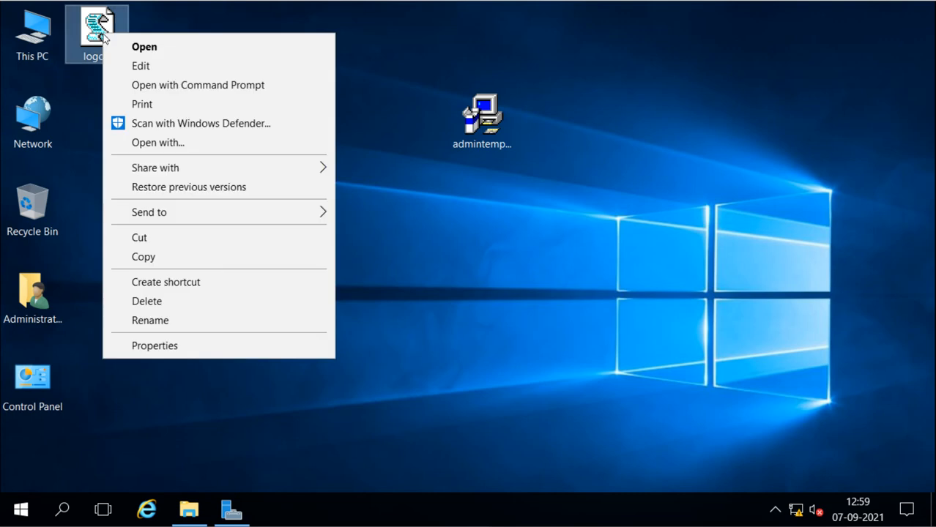
pyautogui.click(143, 258)
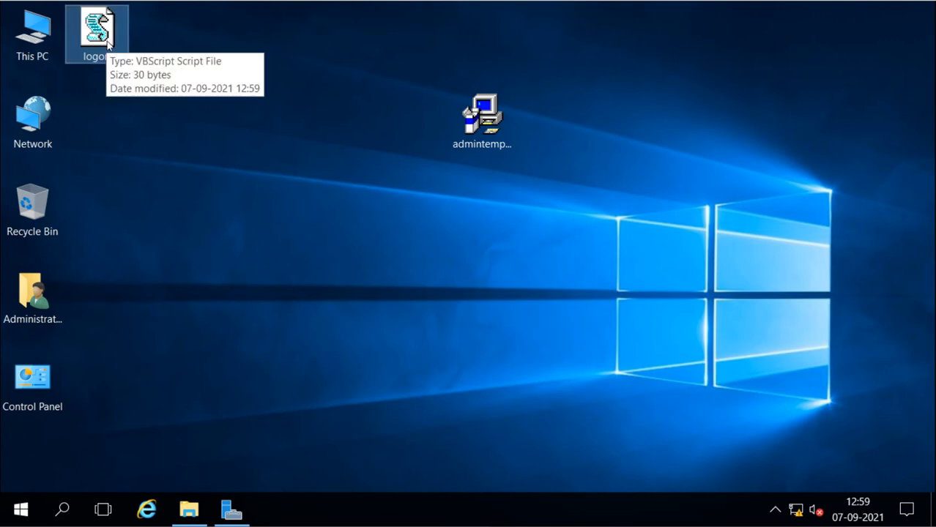
pyautogui.click(232, 510)
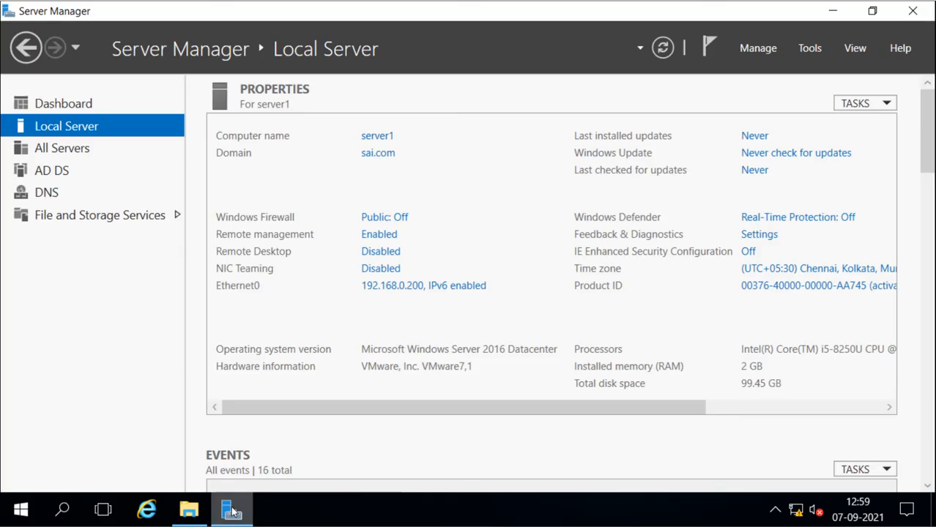
pyautogui.click(813, 50)
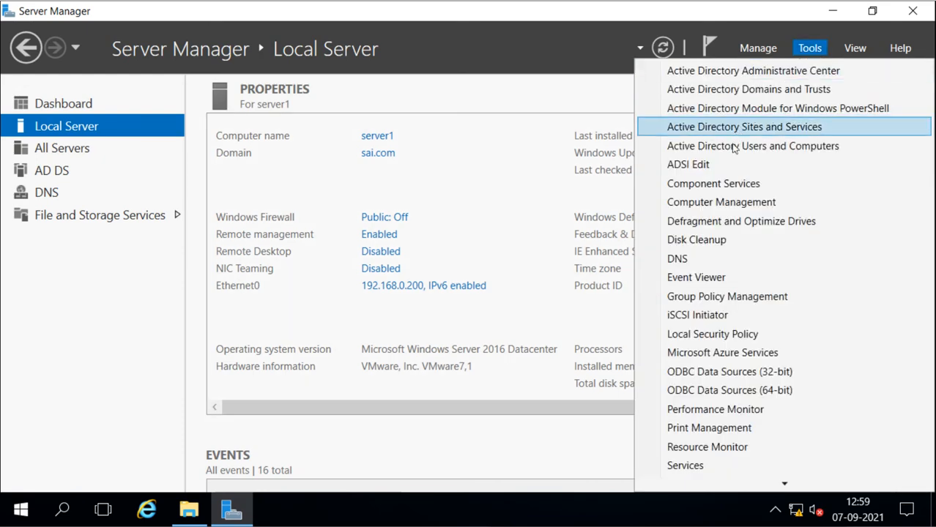
pyautogui.click(708, 296)
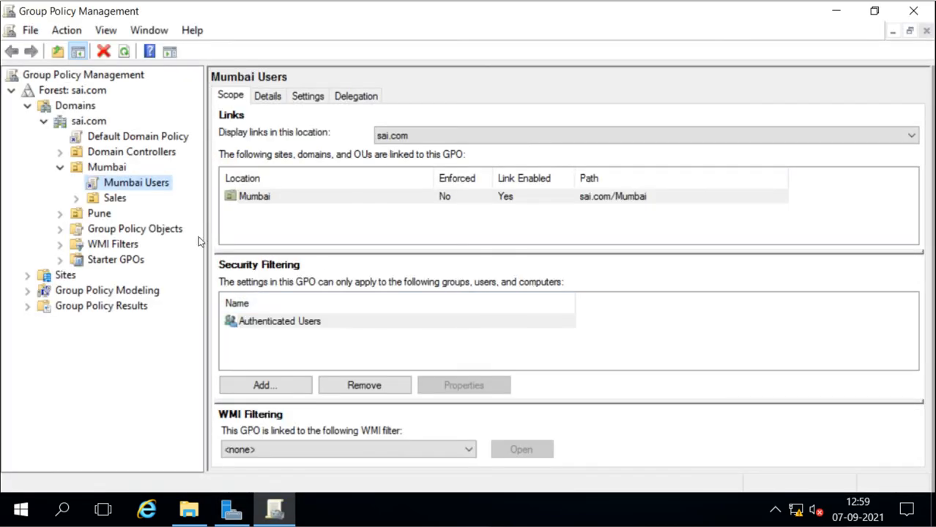
# - Open the Mumbai Users GPO for editing and maximize the editor window
pyautogui.rightClick(112, 186)
pyautogui.click(60, 217)
pyautogui.rightClick(129, 187)
pyautogui.click(162, 194)
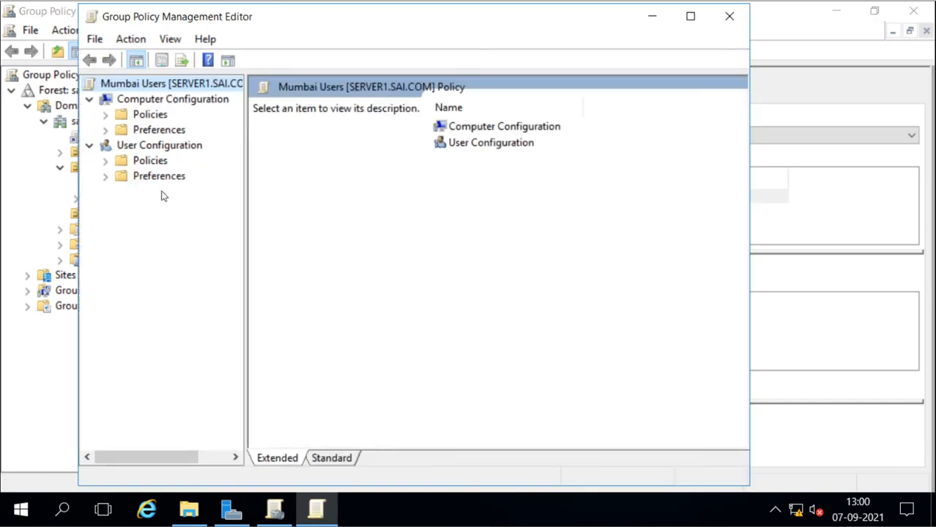
pyautogui.click(689, 15)
# - Open the properties of Logon in the Scripts (Logon/Logoff) policy under User Configuration, Policies, Windows Settings
pyautogui.click(28, 151)
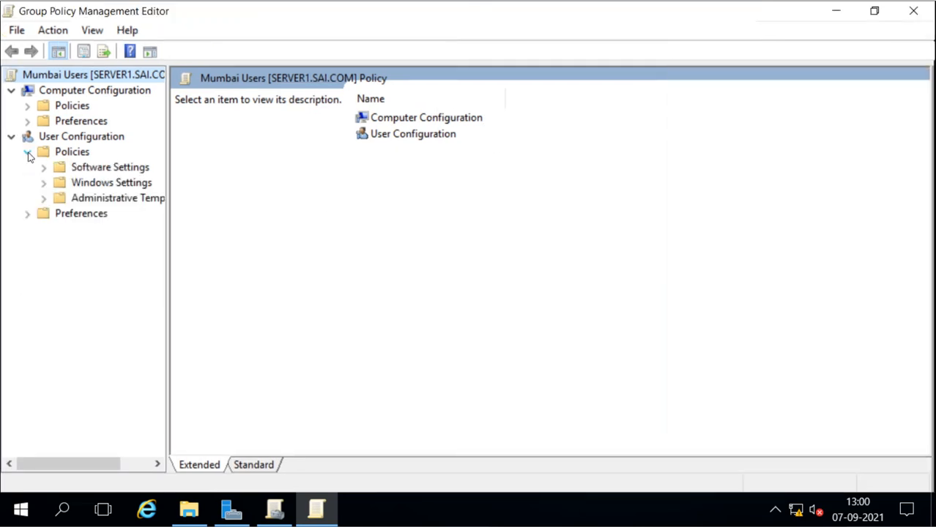
pyautogui.doubleClick(62, 185)
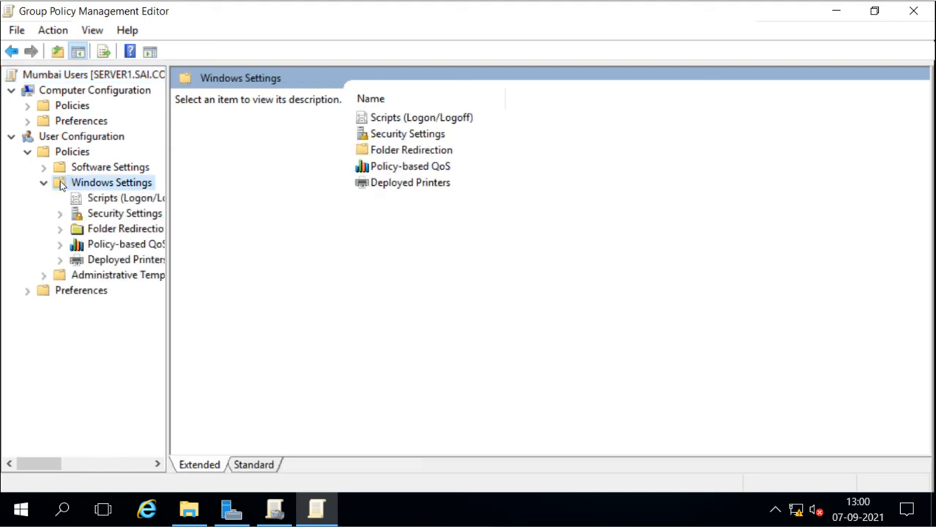
pyautogui.doubleClick(402, 120)
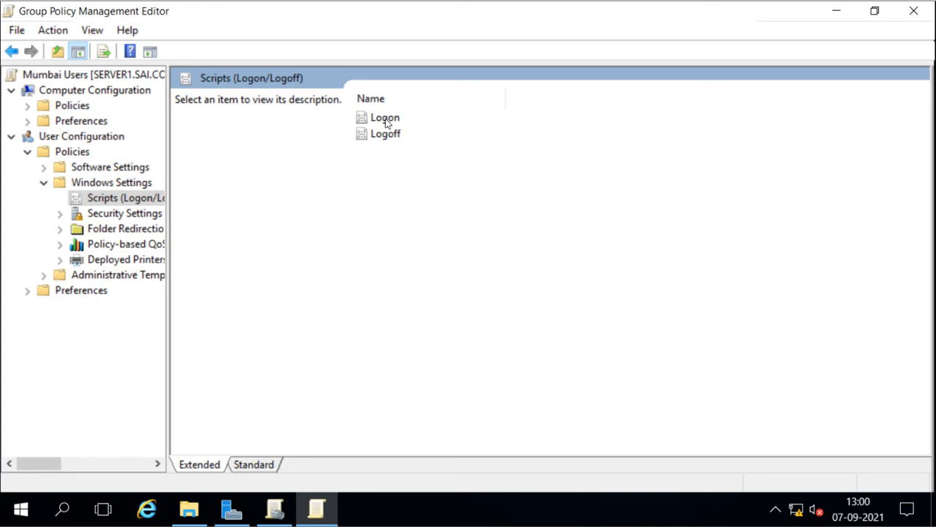
pyautogui.rightClick(386, 122)
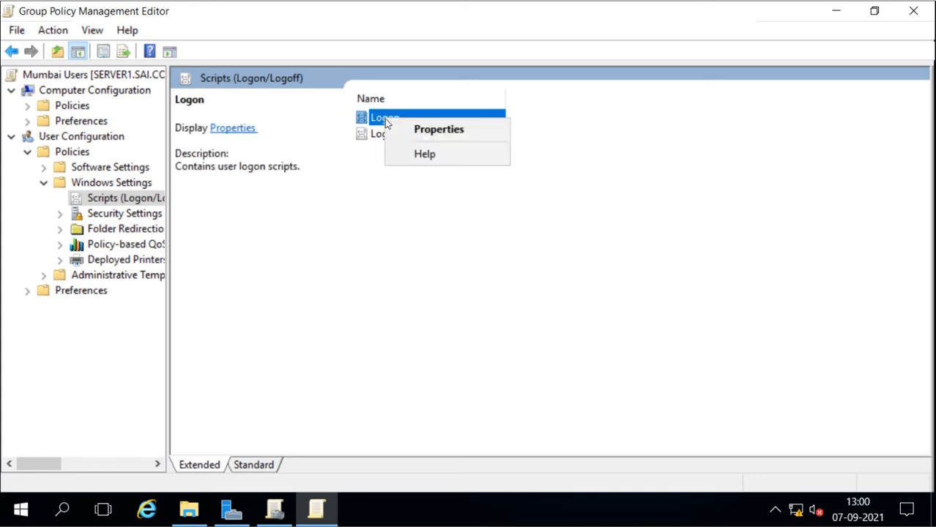
pyautogui.click(400, 128)
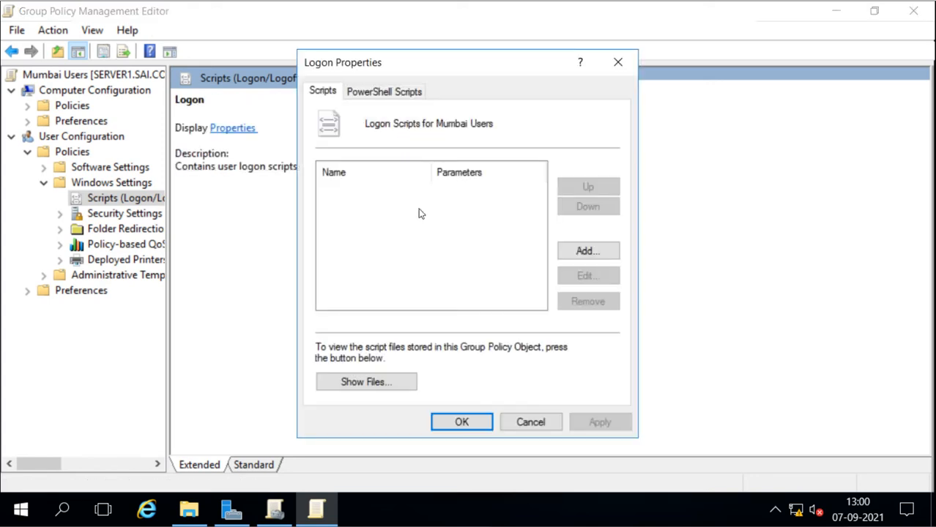
# - Show the GPO's logon script files, paste the copied logon script into that Logon folder and close the folder
pyautogui.click(368, 386)
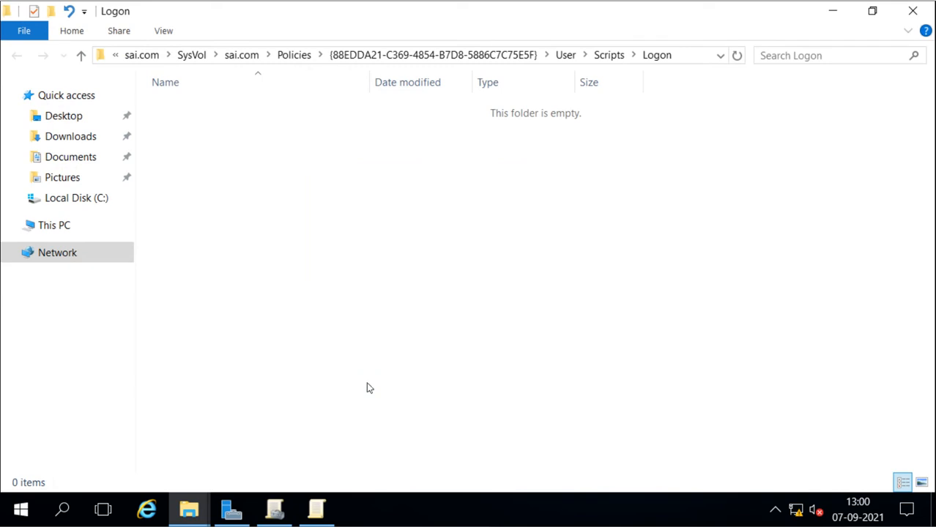
pyautogui.click(692, 55)
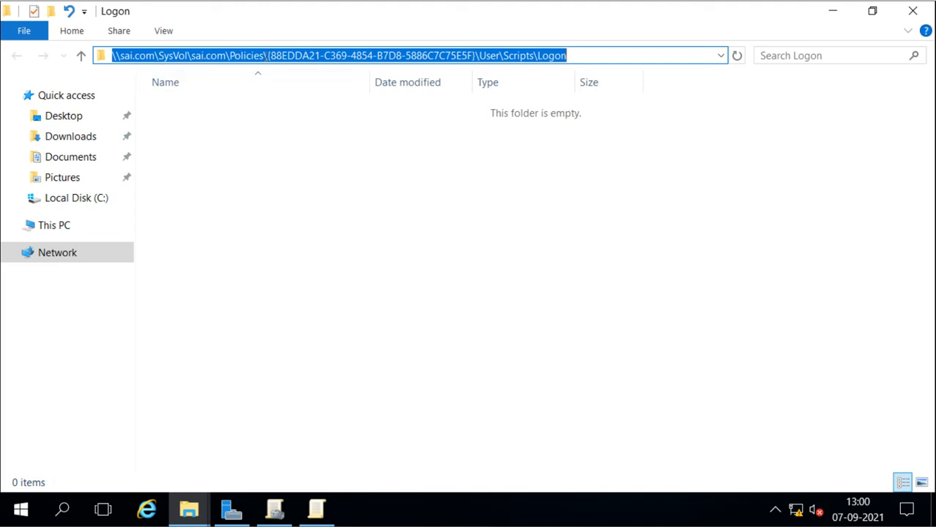
pyautogui.click(362, 213)
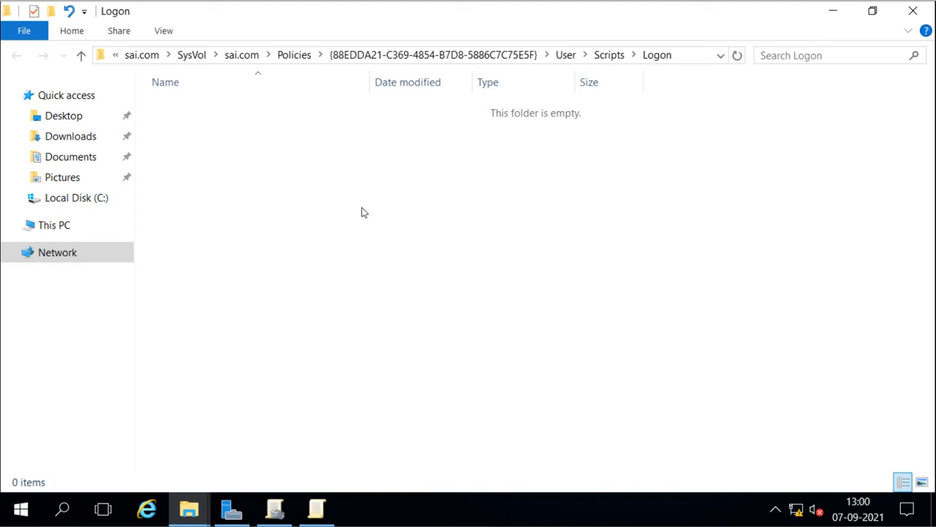
pyautogui.hotkey('ctrl', 'v')
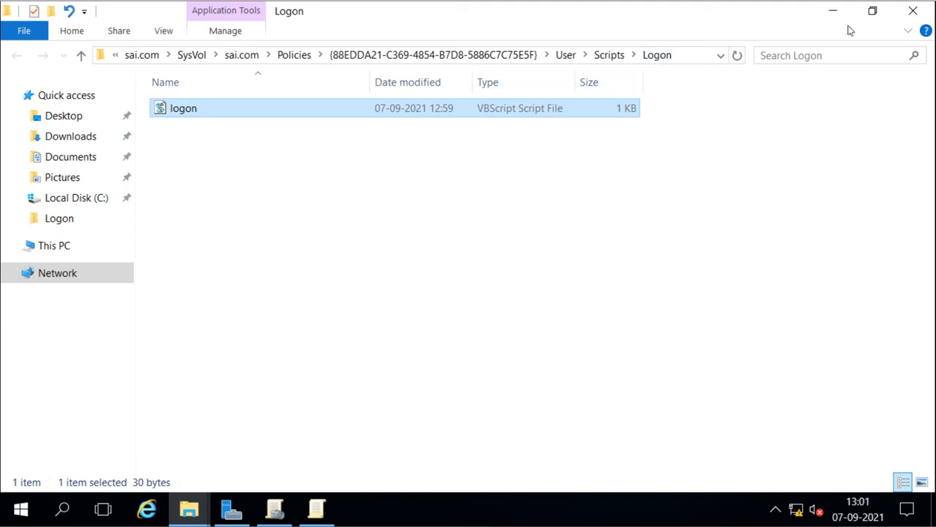
pyautogui.click(913, 10)
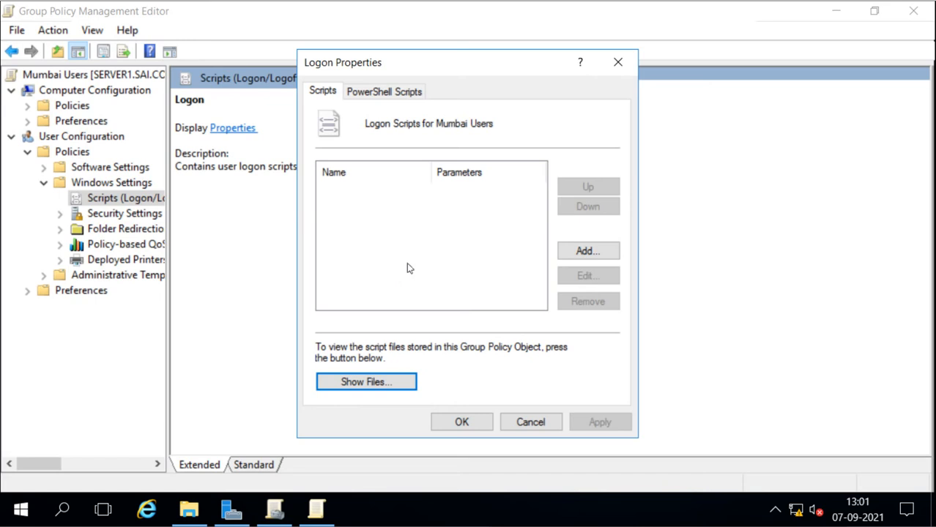
# - Add logon.vbs from the GPO's Logon folder as a logon script without parameters, apply the change and close the policy editor
pyautogui.click(585, 252)
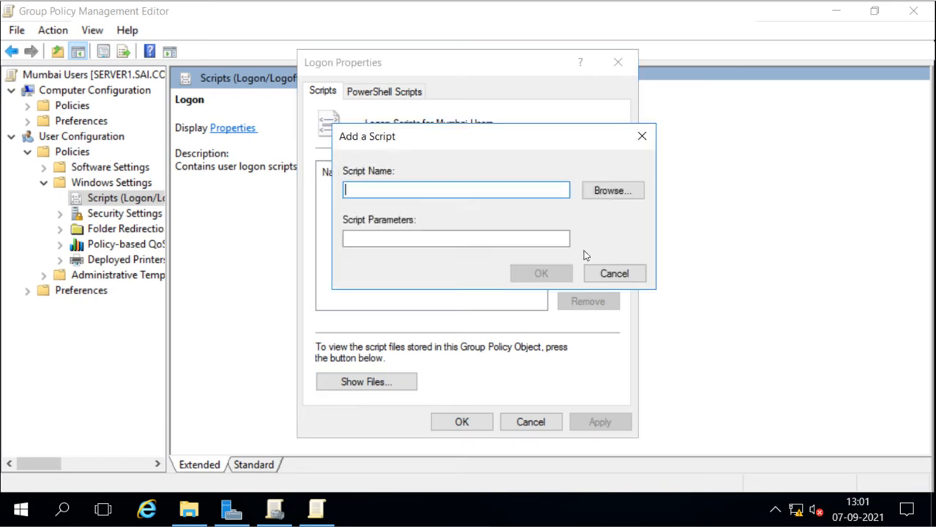
pyautogui.click(599, 193)
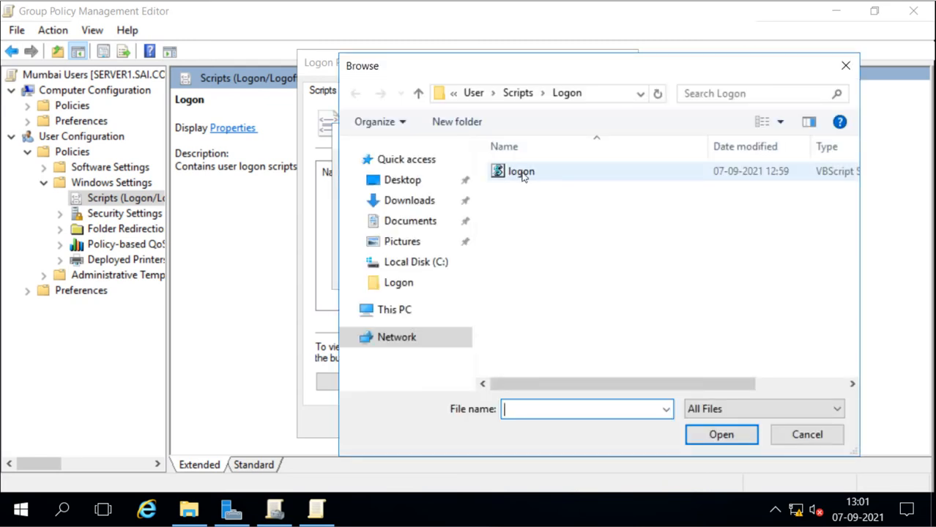
pyautogui.click(641, 95)
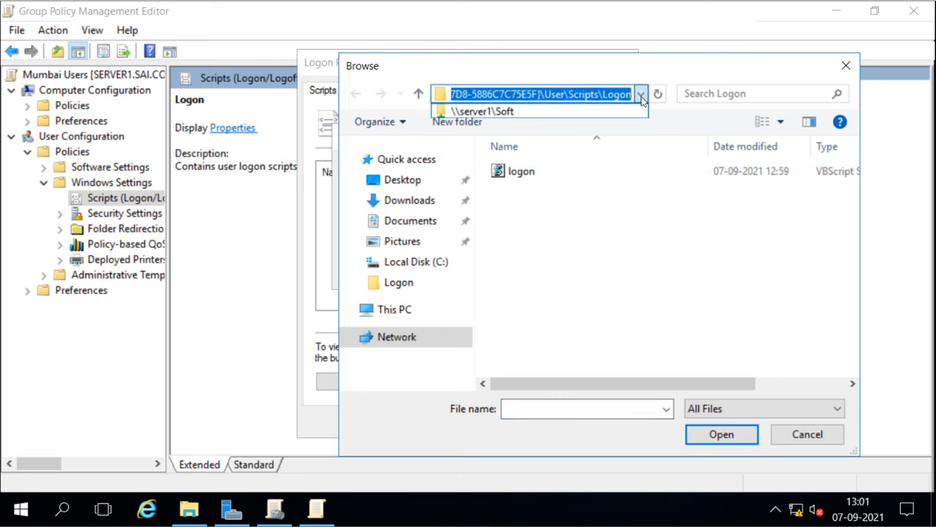
pyautogui.click(640, 99)
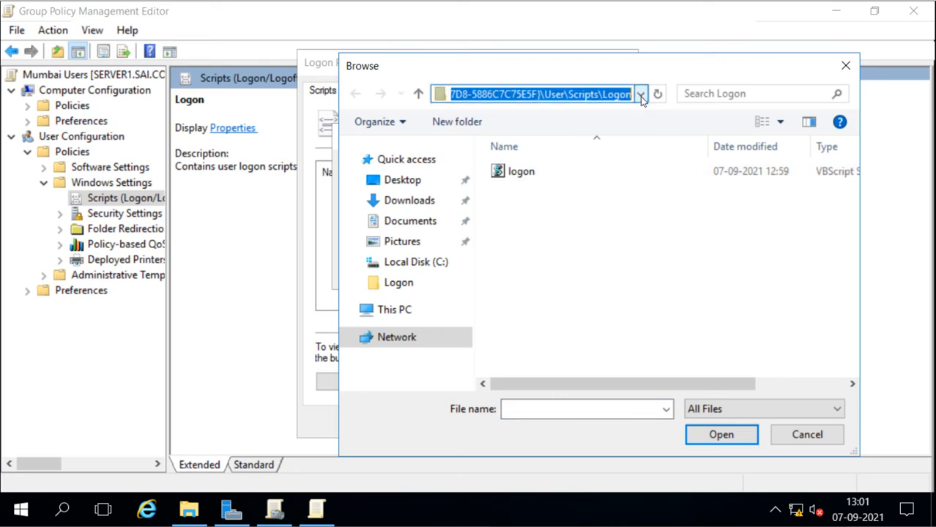
pyautogui.click(523, 173)
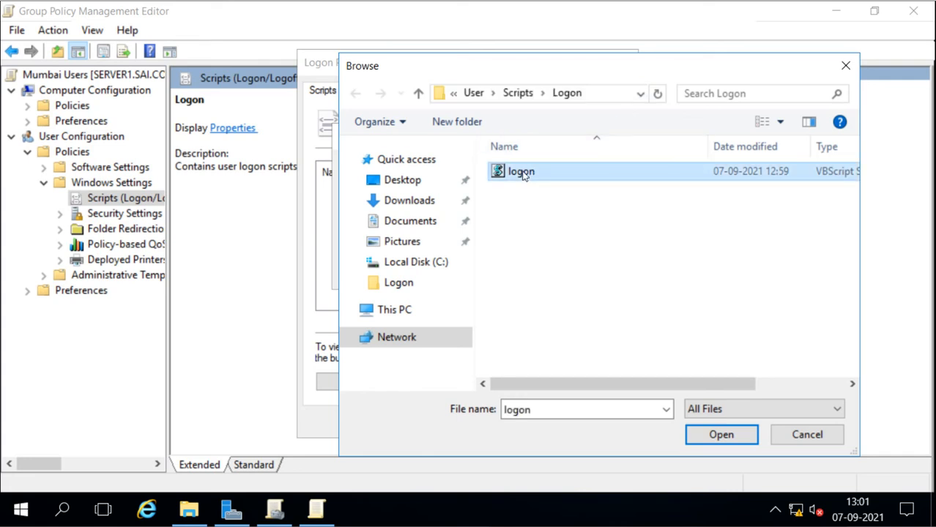
pyautogui.click(719, 435)
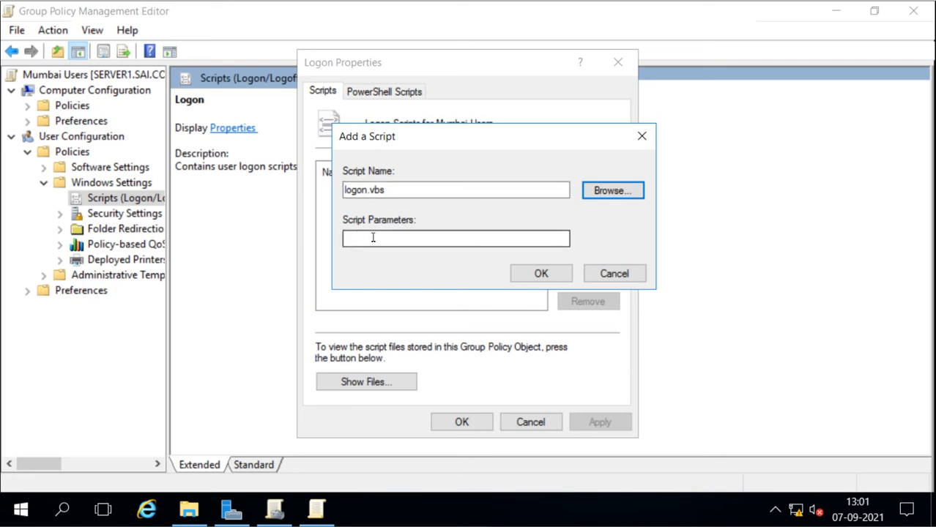
pyautogui.click(521, 281)
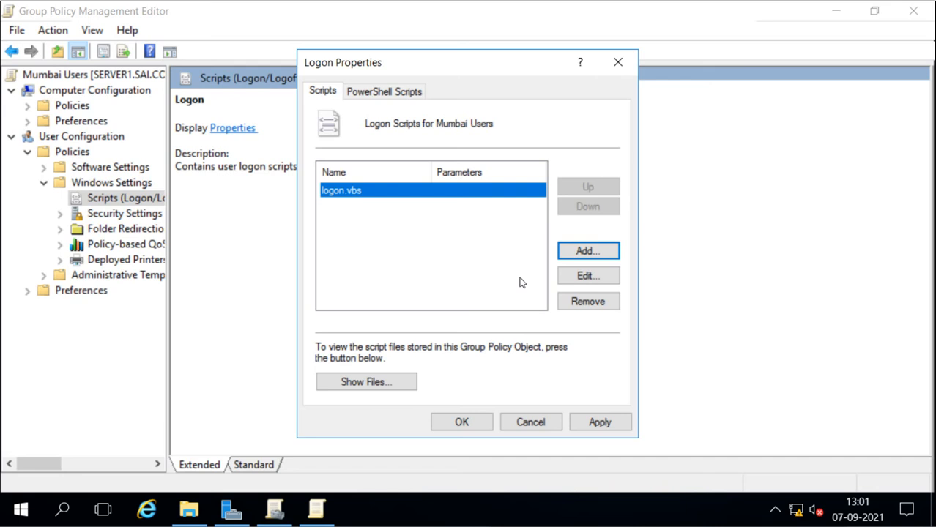
pyautogui.click(593, 423)
pyautogui.click(460, 422)
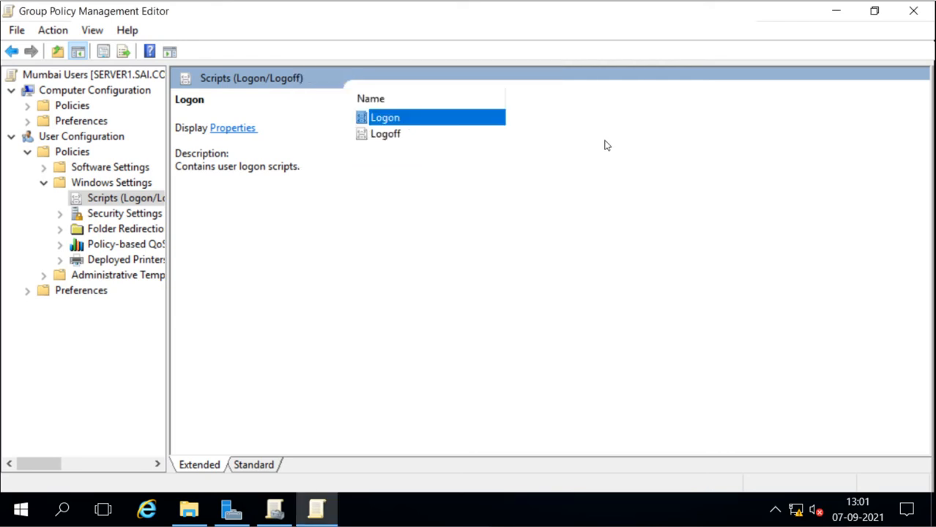
pyautogui.click(910, 12)
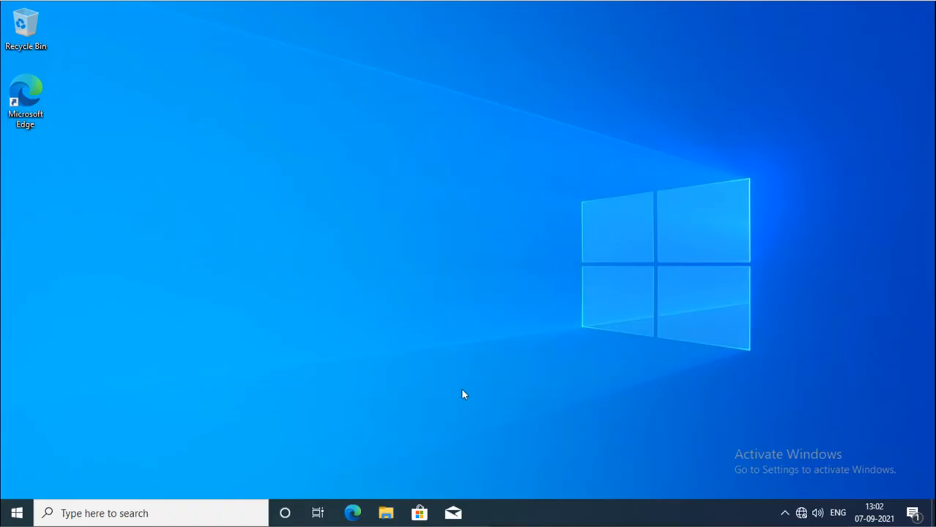
# - Run gpupdate /force in a command prompt on the Windows 10 client and agree to log off
pyautogui.press('super+r')
pyautogui.press('Return')
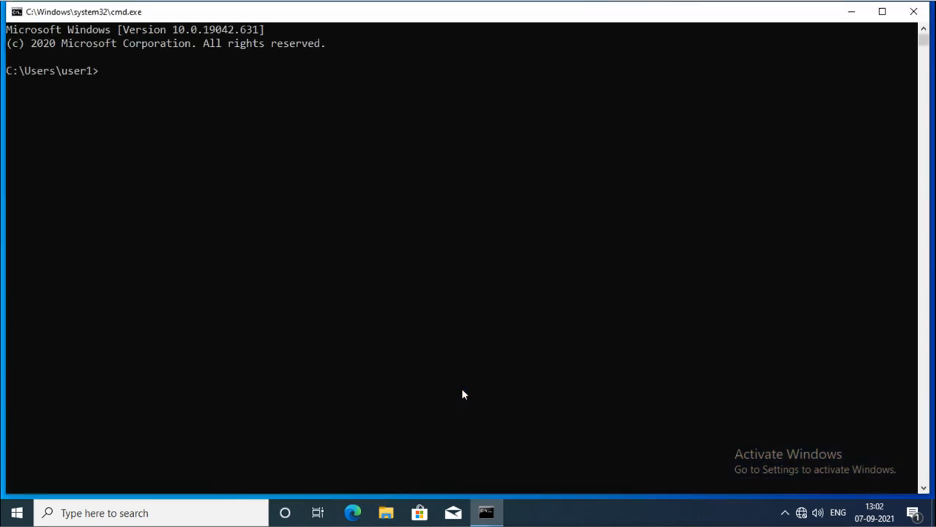
pyautogui.write('pupdate /force')
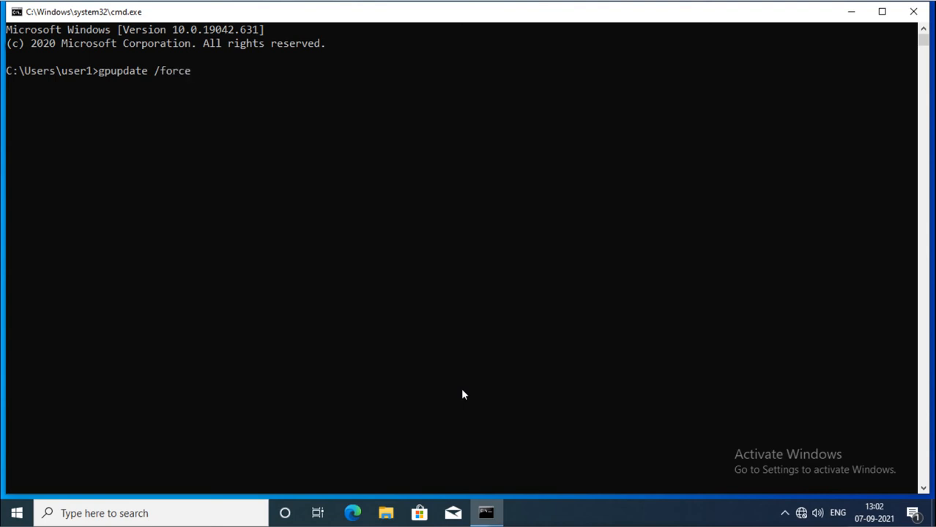
pyautogui.press('Return')
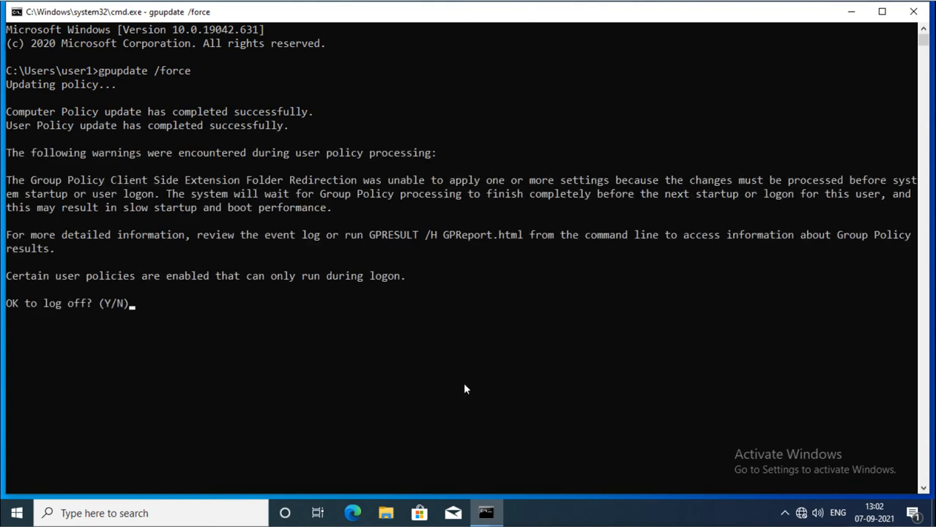
pyautogui.write('y')
pyautogui.press('Return')
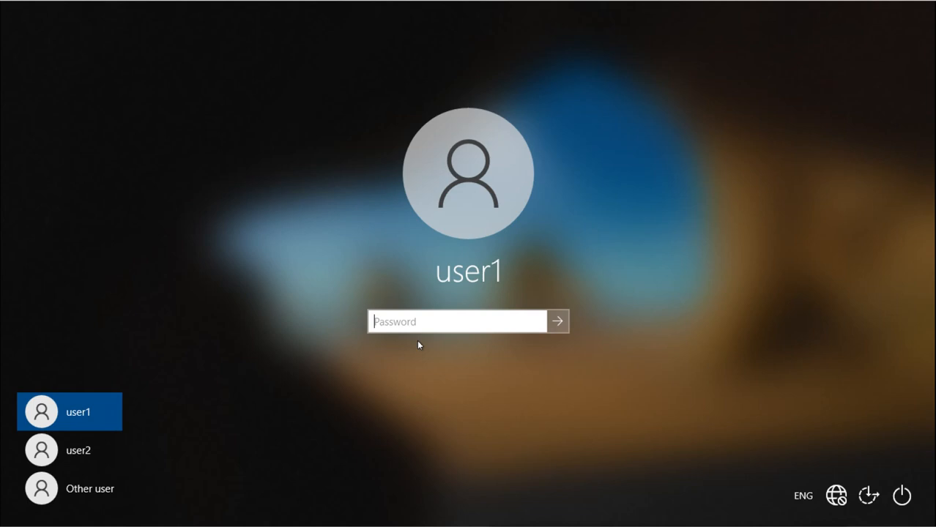
# - Sign back in as user1 with the account password, then dismiss the OneDrive notification and the logon script's message box
pyautogui.write('•••')
pyautogui.press('Return')
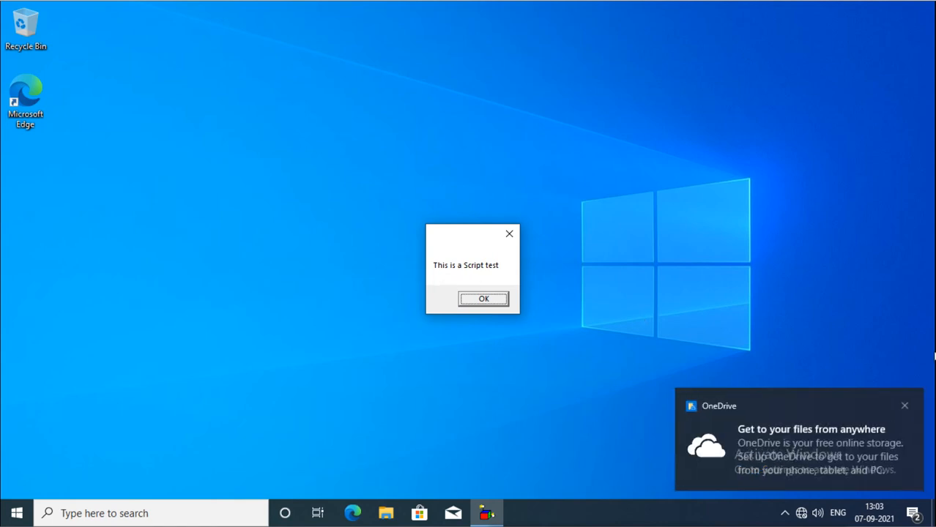
pyautogui.click(904, 406)
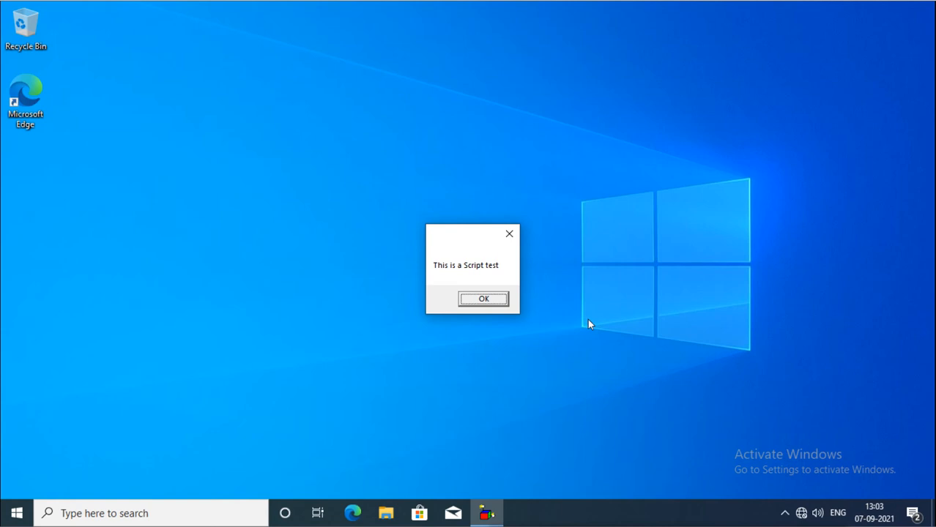
pyautogui.click(483, 305)
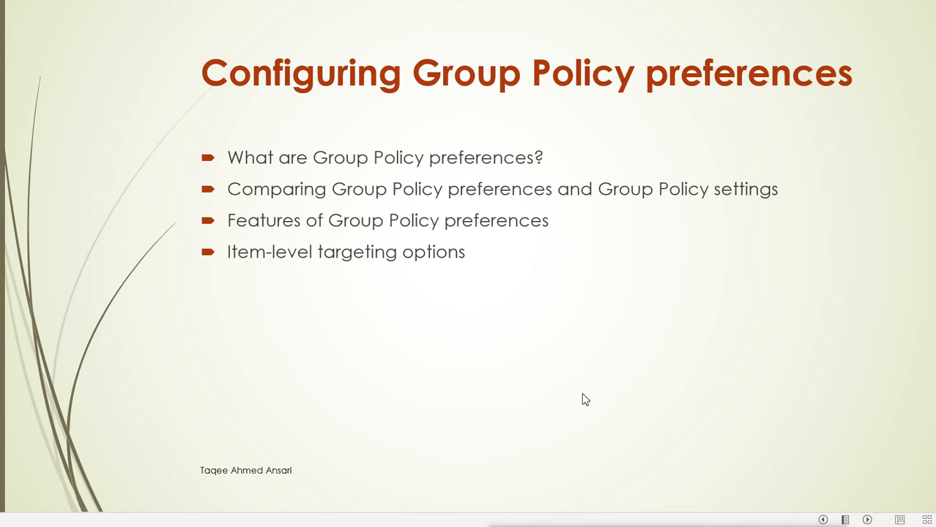
pyautogui.click(581, 393)
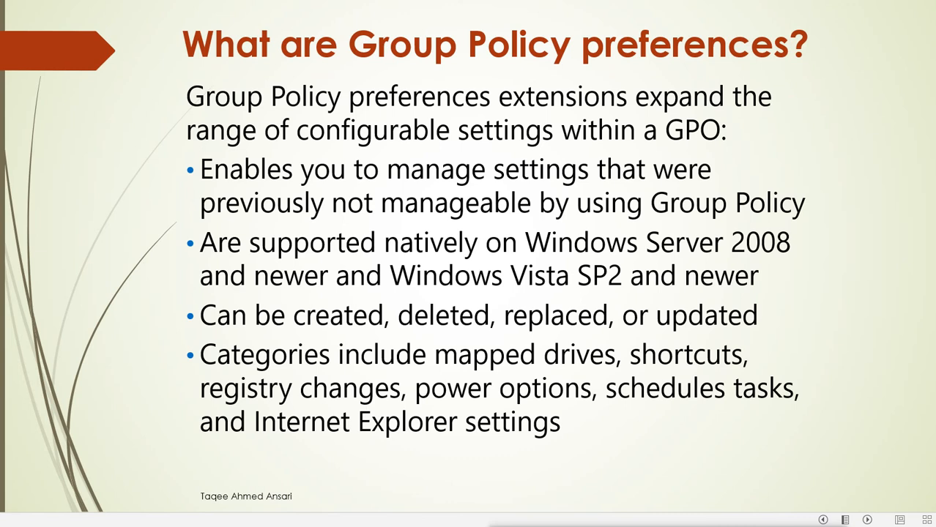
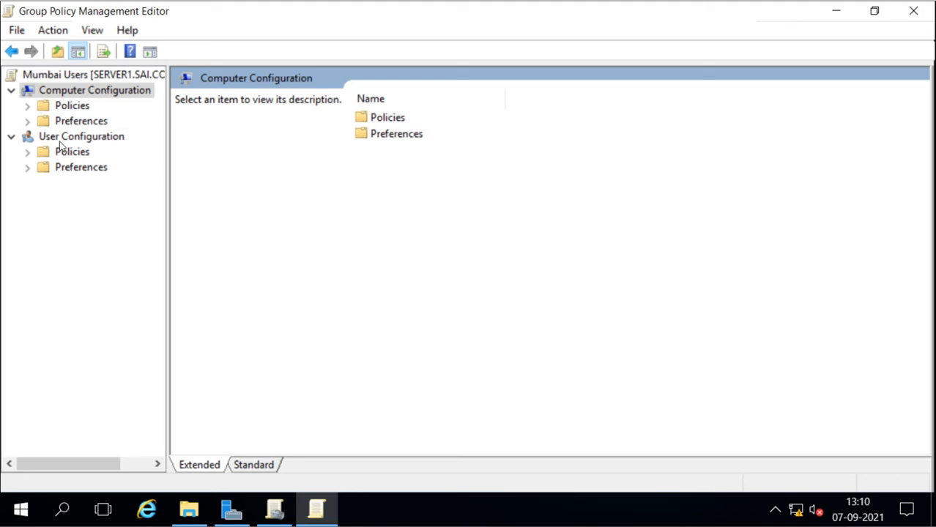
# - Compare the Policies folders under User and Computer Configuration in the Mumbai Users GPO and expand the Computer Configuration Preferences
pyautogui.click(61, 142)
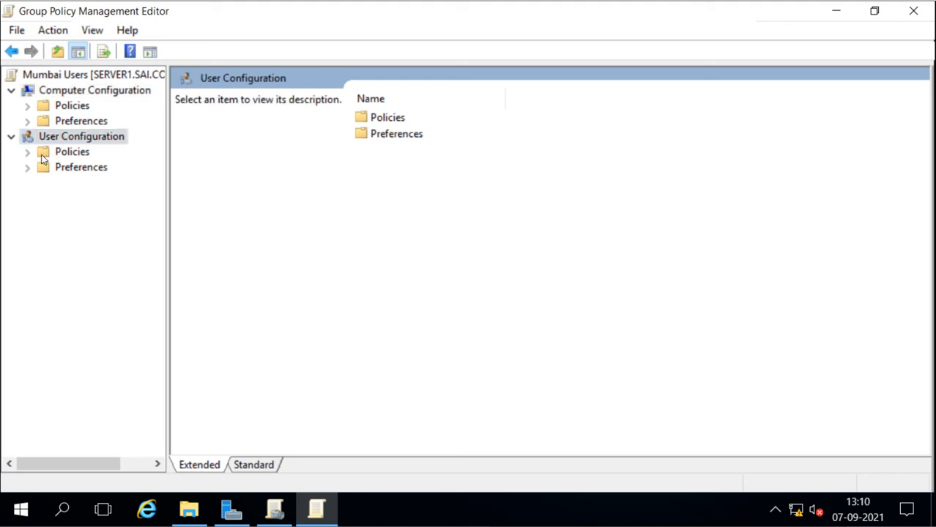
pyautogui.click(42, 156)
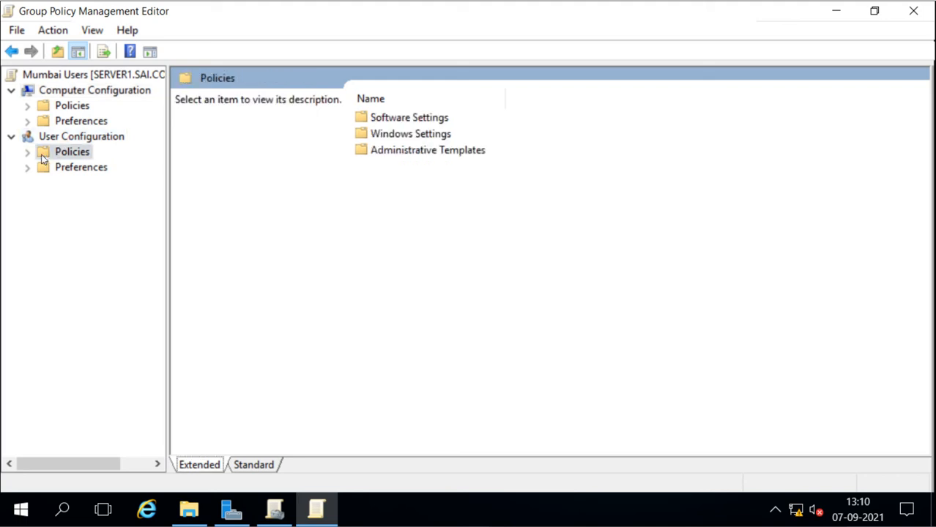
pyautogui.click(46, 108)
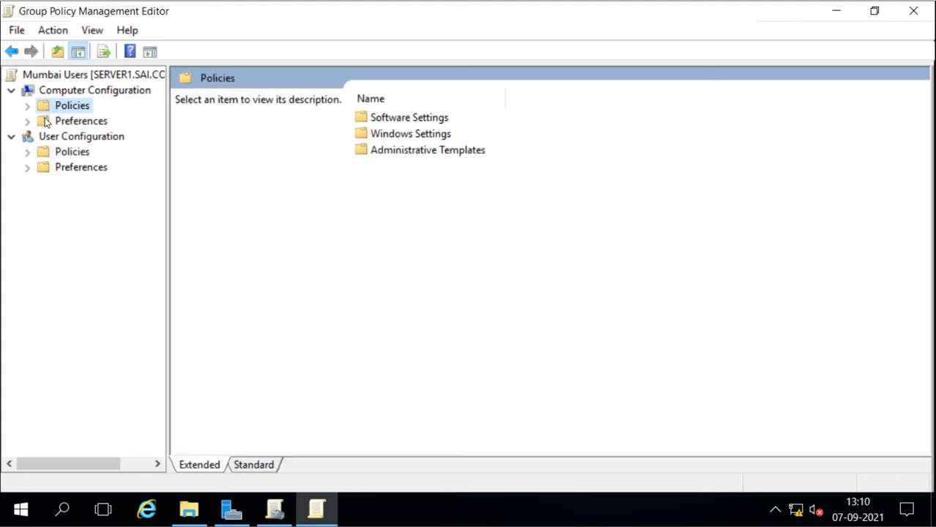
pyautogui.click(46, 123)
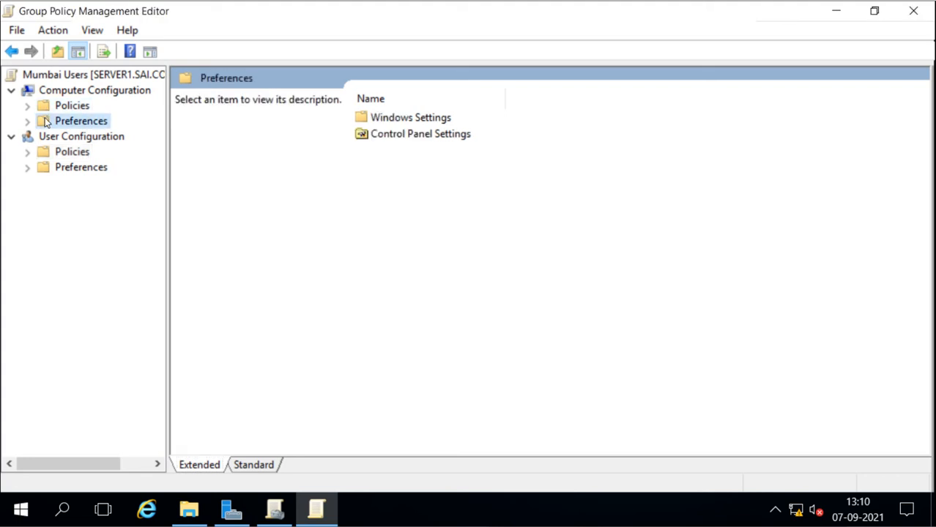
pyautogui.click(28, 121)
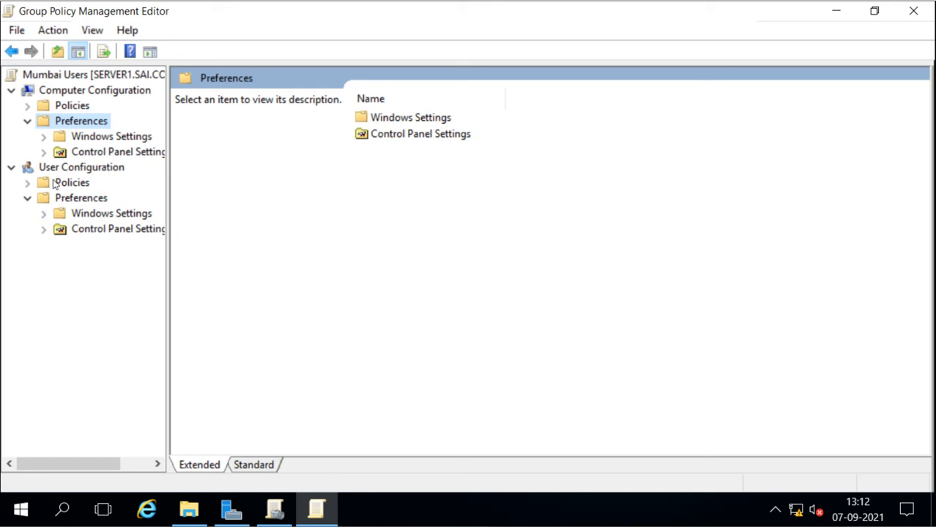
# - Examine the Windows Settings and Control Panel Settings preferences under Computer Configuration, collapsing each after viewing
pyautogui.click(43, 137)
pyautogui.click(81, 137)
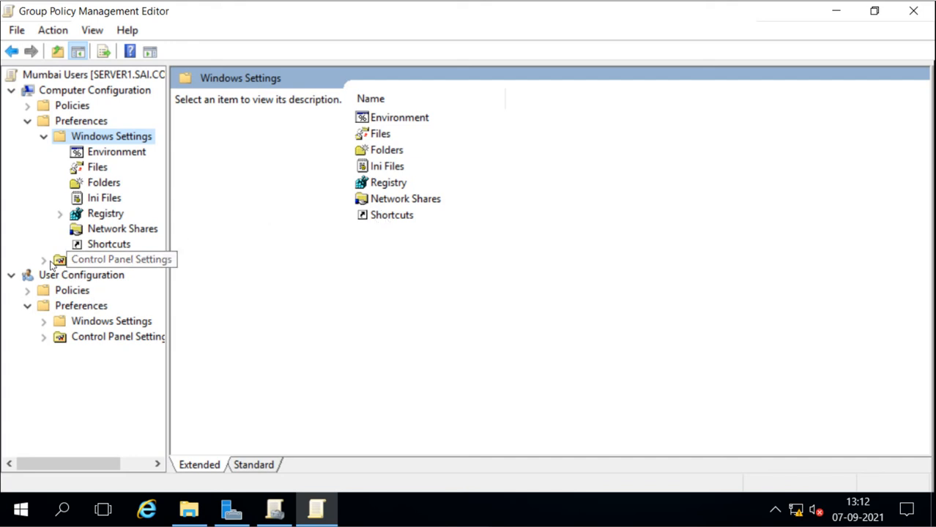
pyautogui.click(43, 138)
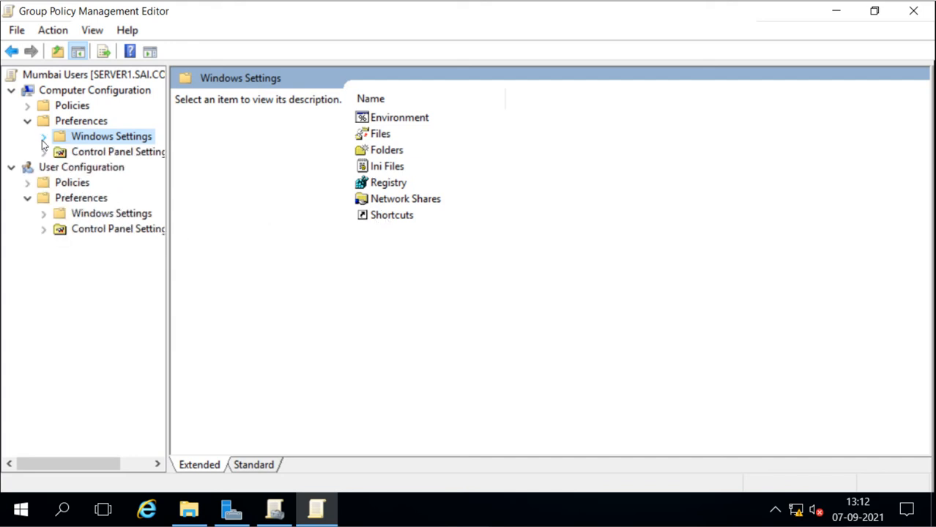
pyautogui.click(43, 151)
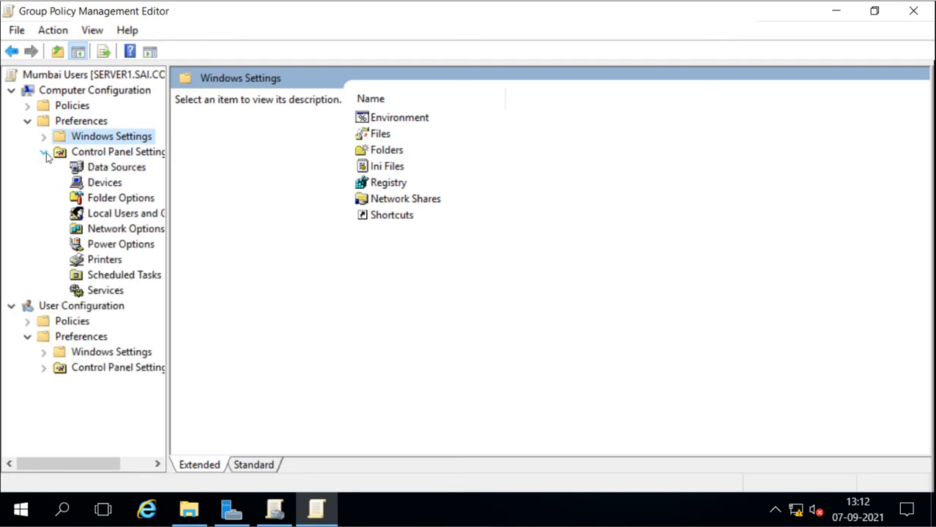
pyautogui.click(113, 154)
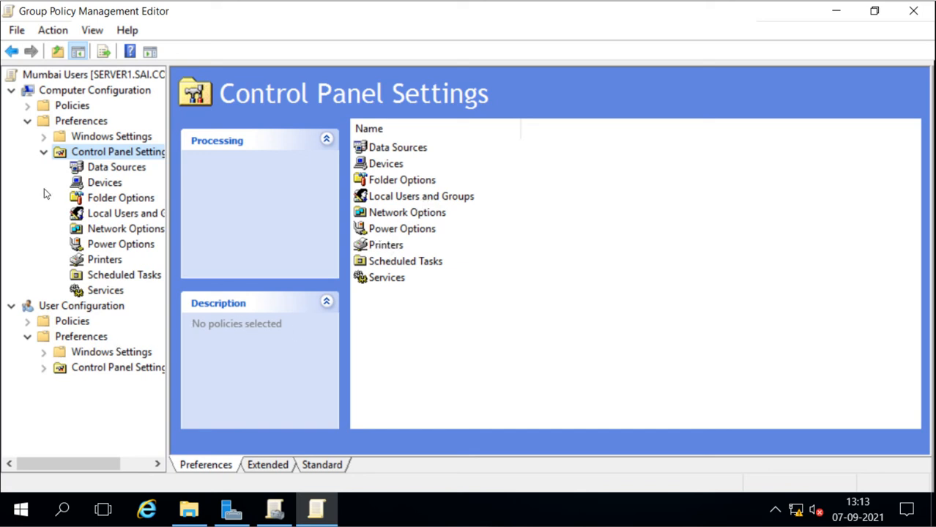
pyautogui.click(43, 151)
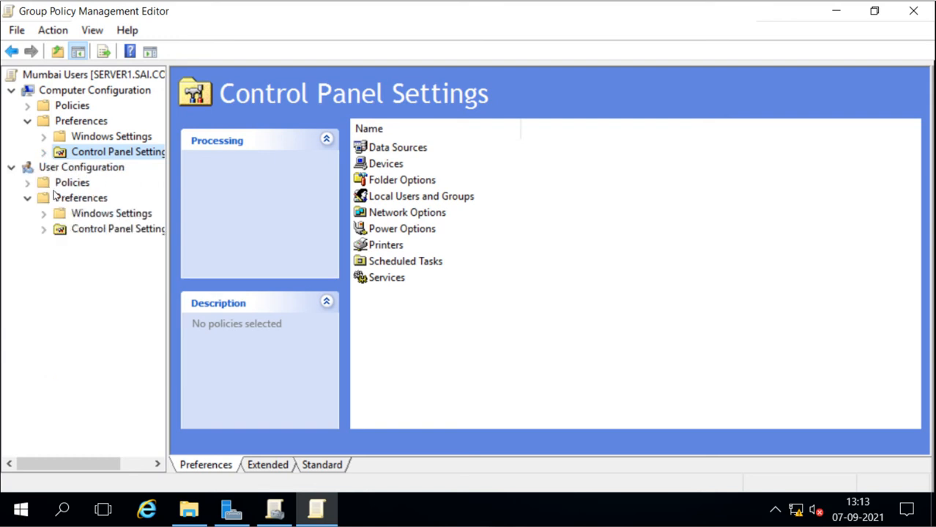
# - Examine the Windows Settings and Control Panel Settings preferences under User Configuration, leaving only Windows Settings expanded
pyautogui.click(44, 213)
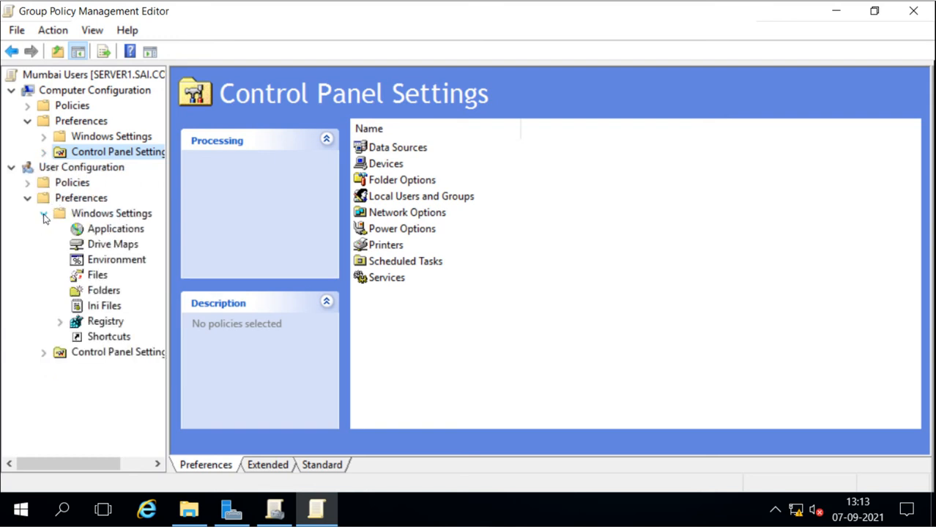
pyautogui.click(103, 215)
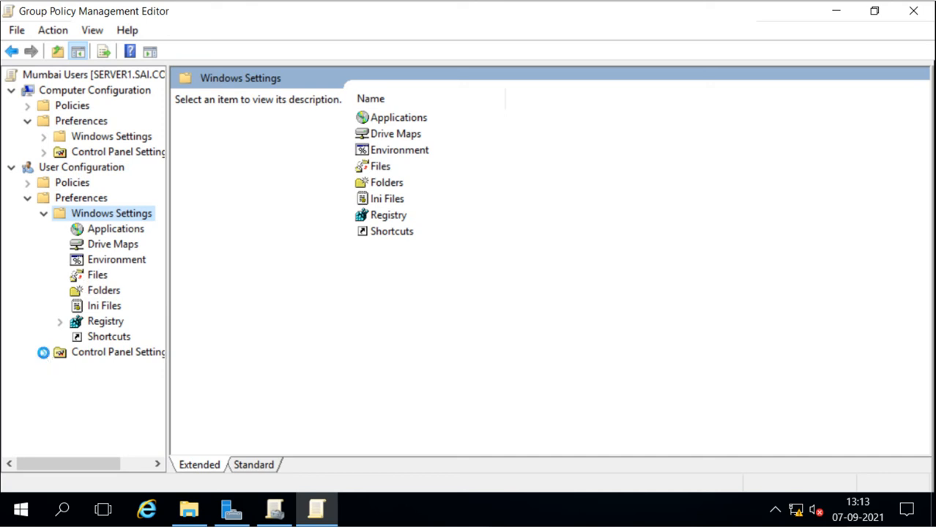
pyautogui.click(44, 354)
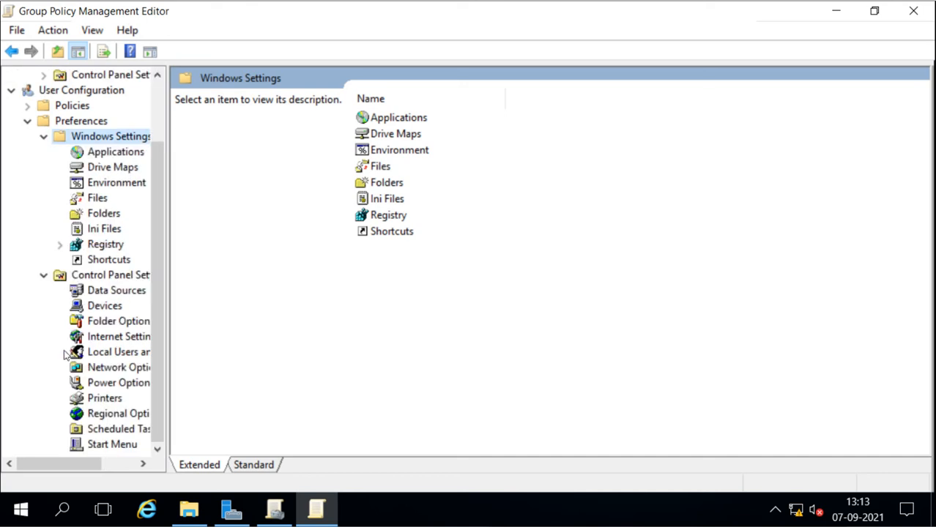
pyautogui.click(107, 273)
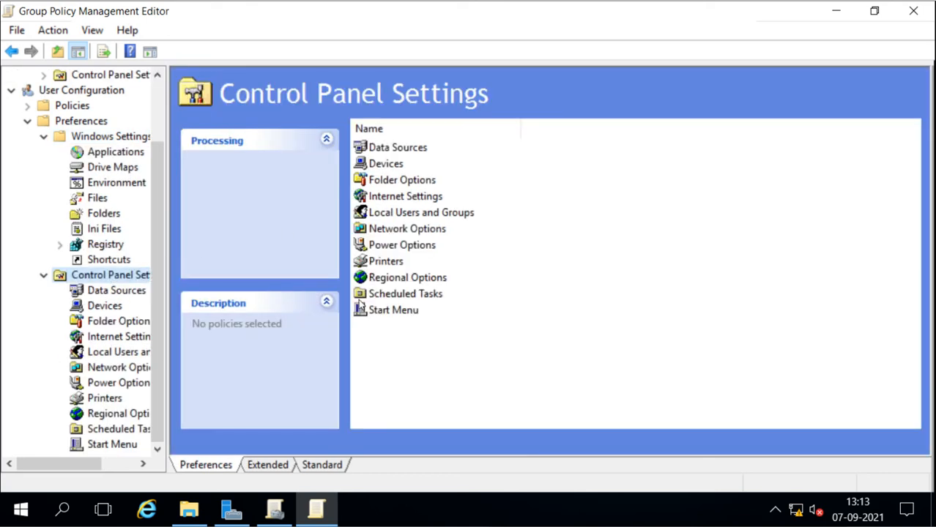
pyautogui.click(43, 276)
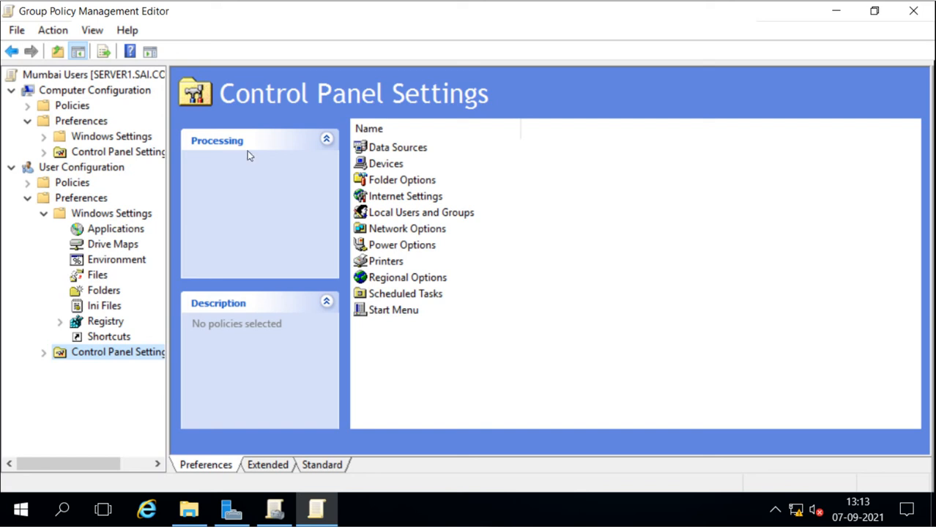
# - Start a new mapped drive in the User Configuration Drive Maps preference and set its action to Create
pyautogui.click(113, 245)
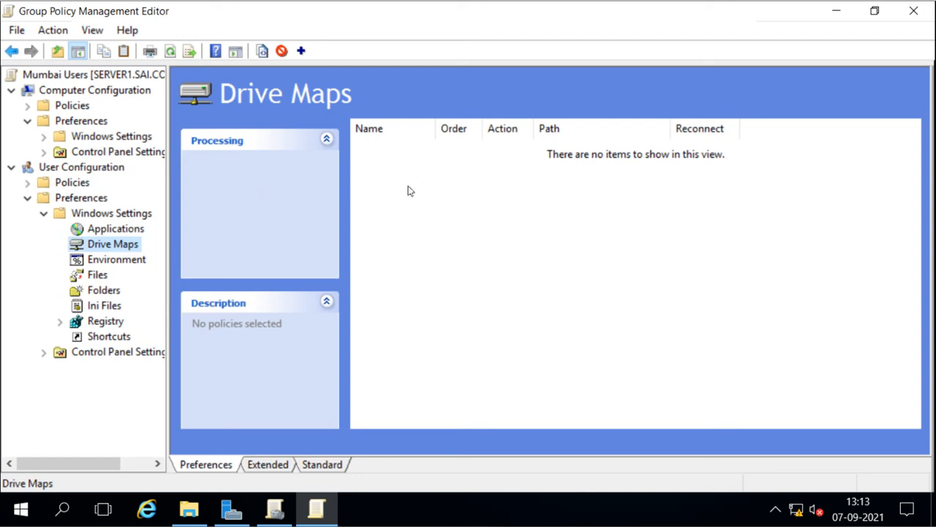
pyautogui.rightClick(437, 208)
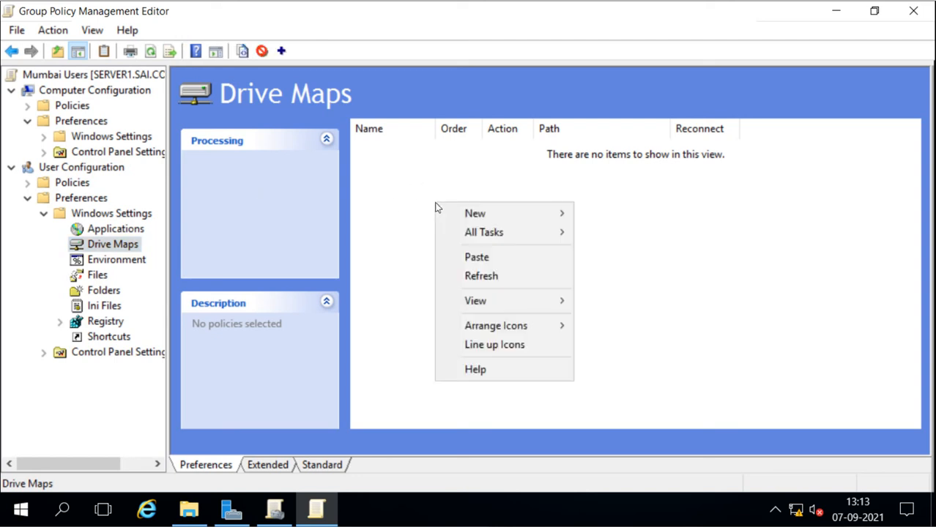
pyautogui.moveTo(446, 213)
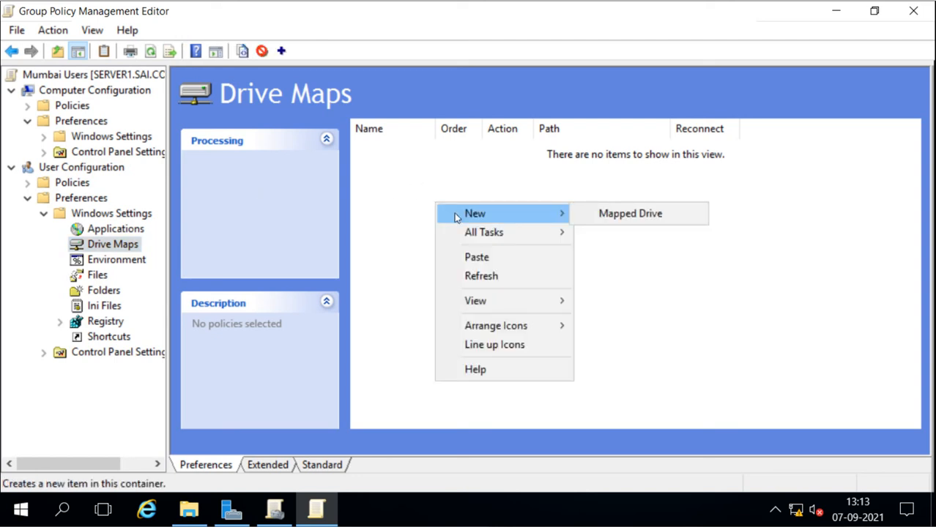
pyautogui.click(604, 214)
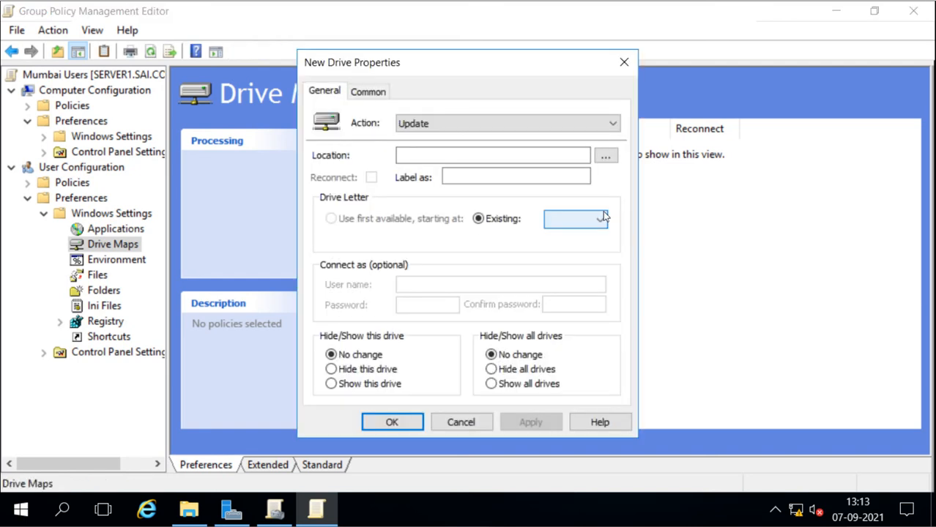
pyautogui.click(428, 126)
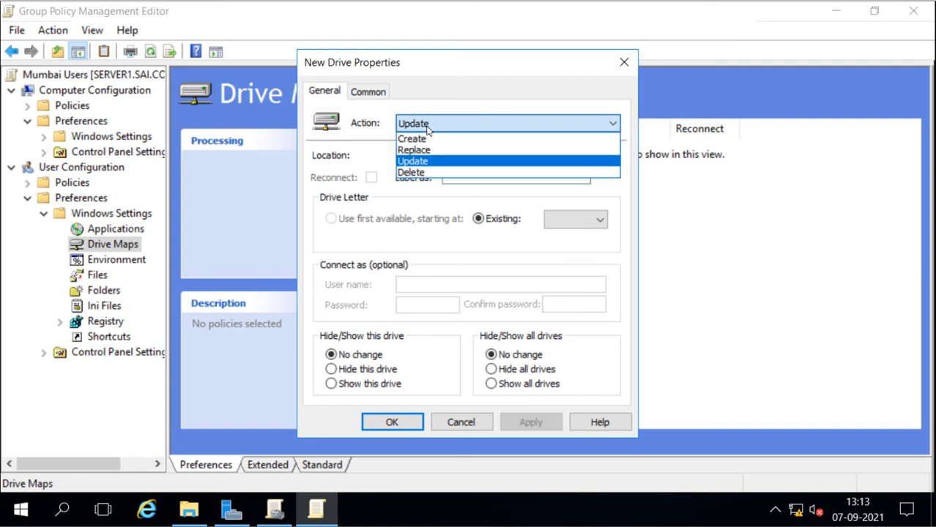
pyautogui.click(424, 139)
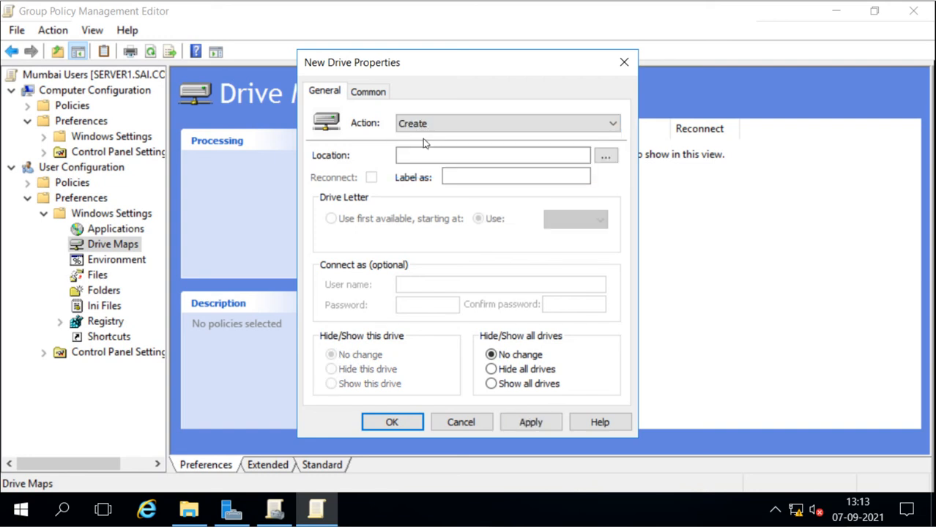
pyautogui.click(426, 155)
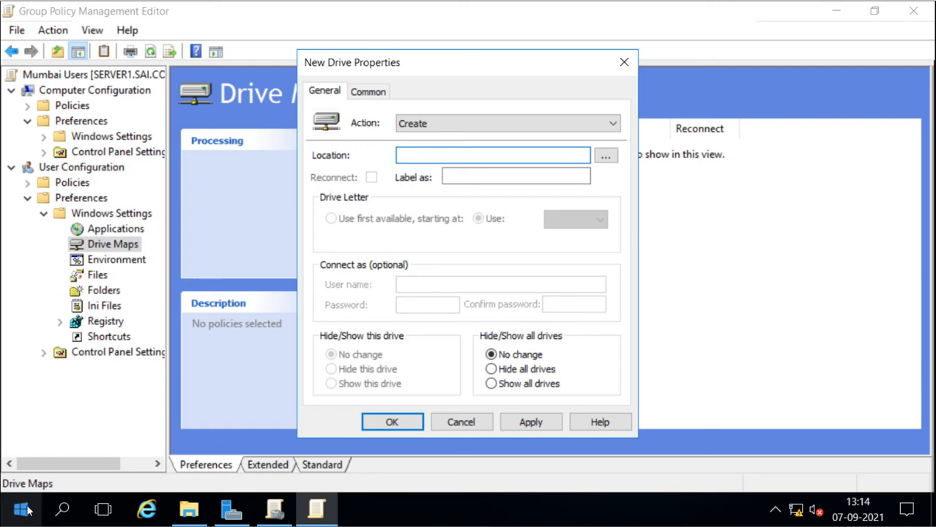
# - Look up the shared folders on \\server1 through the Run dialog and copy the path \\server1\Soft
pyautogui.press('super+r')
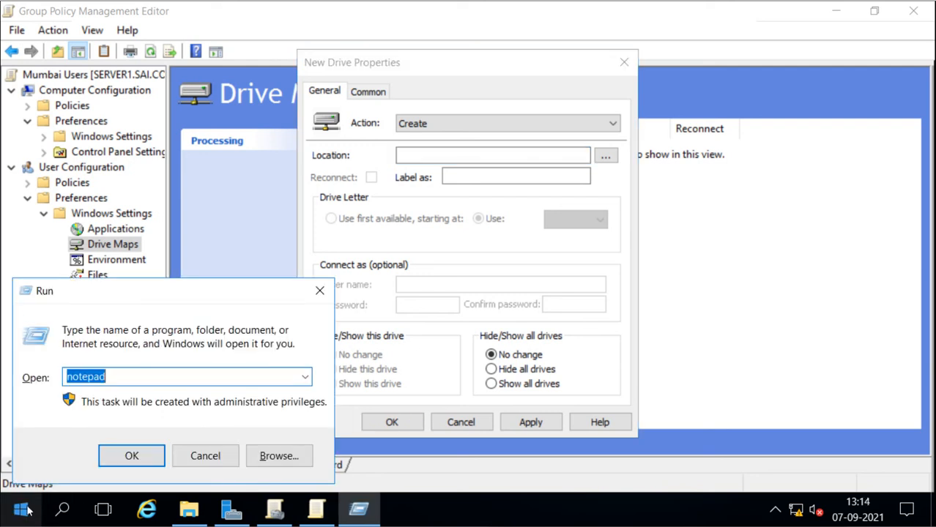
pyautogui.write('\\\\server')
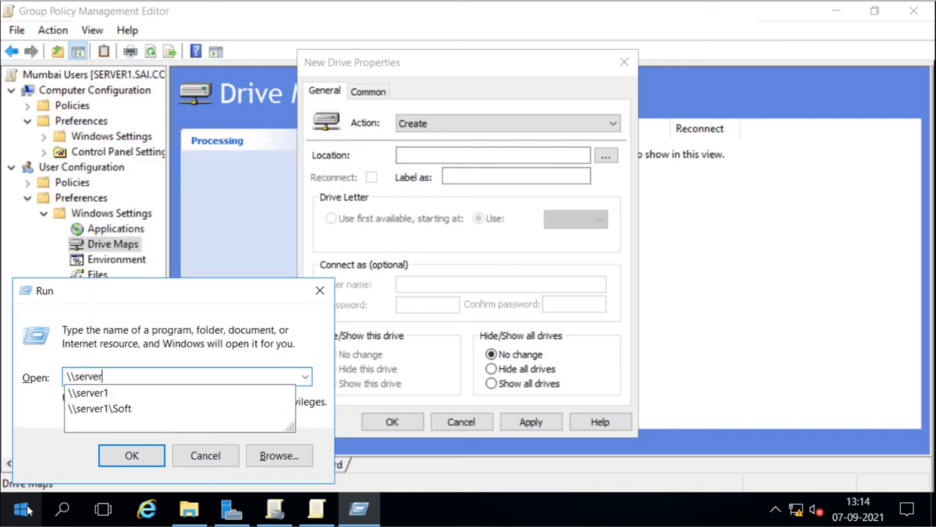
pyautogui.press('Down')
pyautogui.write('\\')
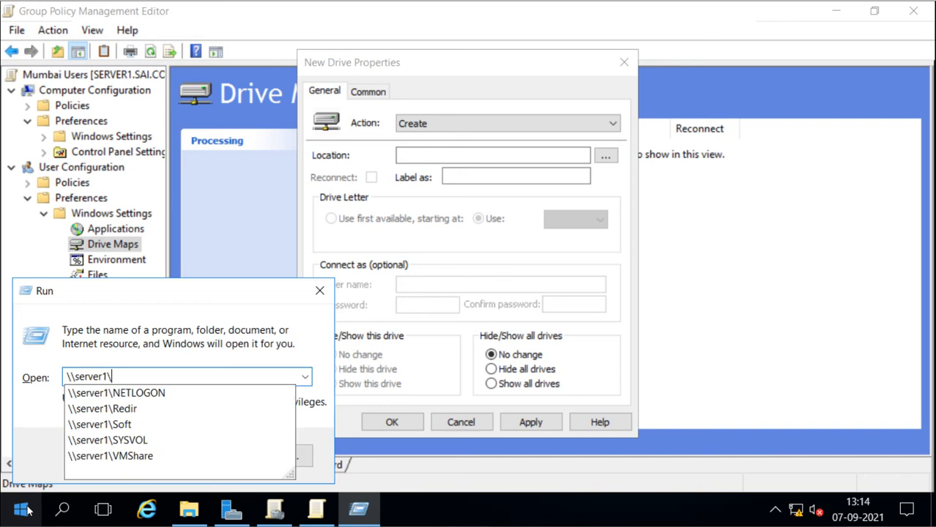
pyautogui.press('Down')
pyautogui.press('Down')
pyautogui.press('Down')
pyautogui.press('Down')
pyautogui.press('Down')
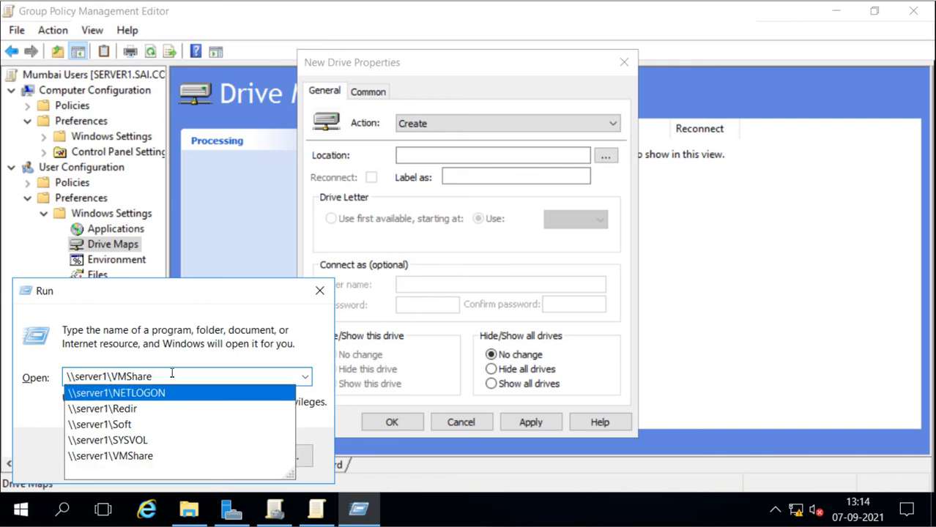
pyautogui.press('Down')
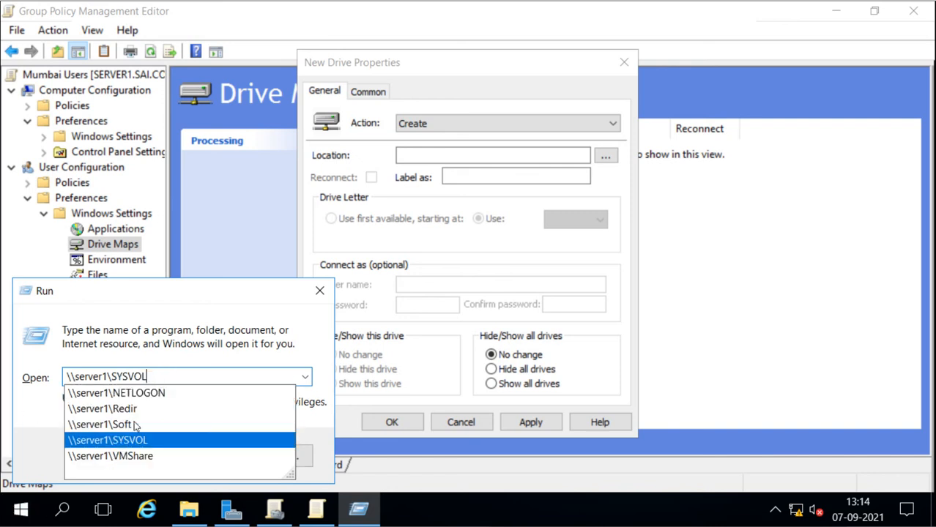
pyautogui.press('Up')
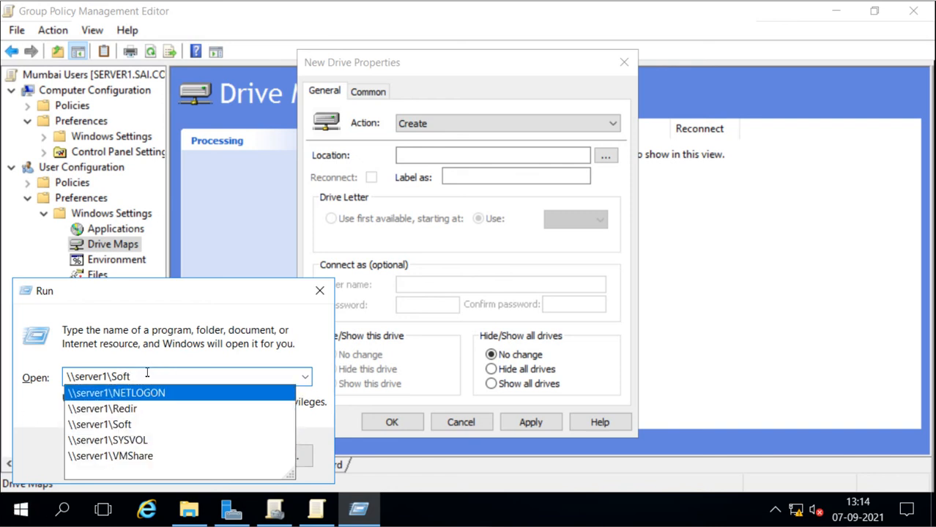
pyautogui.moveTo(149, 375); pyautogui.dragTo(52, 373)
pyautogui.hotkey('ctrl', 'c')
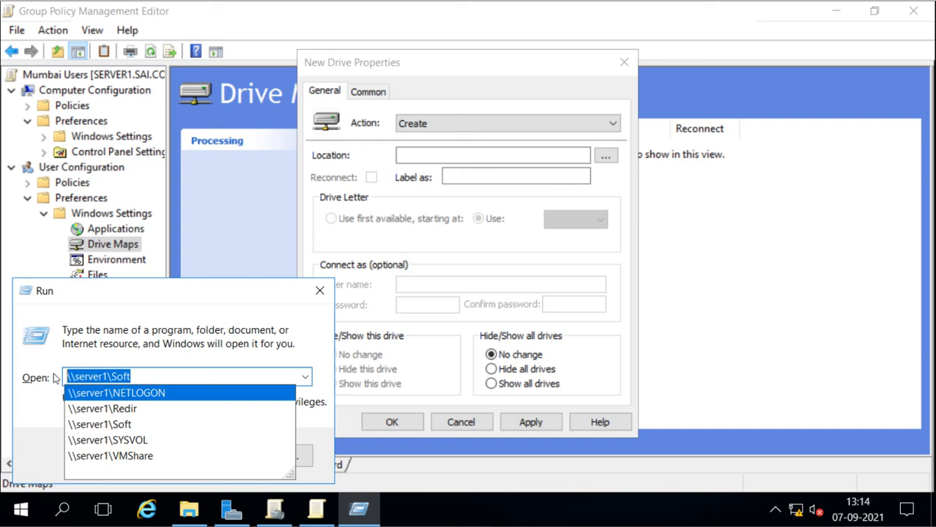
# - Set the new mapped drive's location to the copied path \\server1\Soft and its drive letter to F
pyautogui.click(318, 292)
pyautogui.click(448, 154)
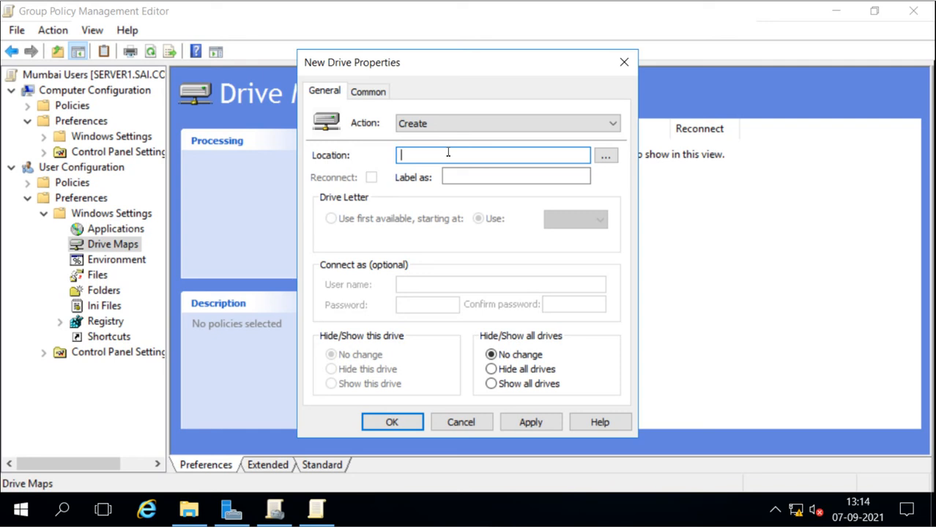
pyautogui.hotkey('ctrl', 'v')
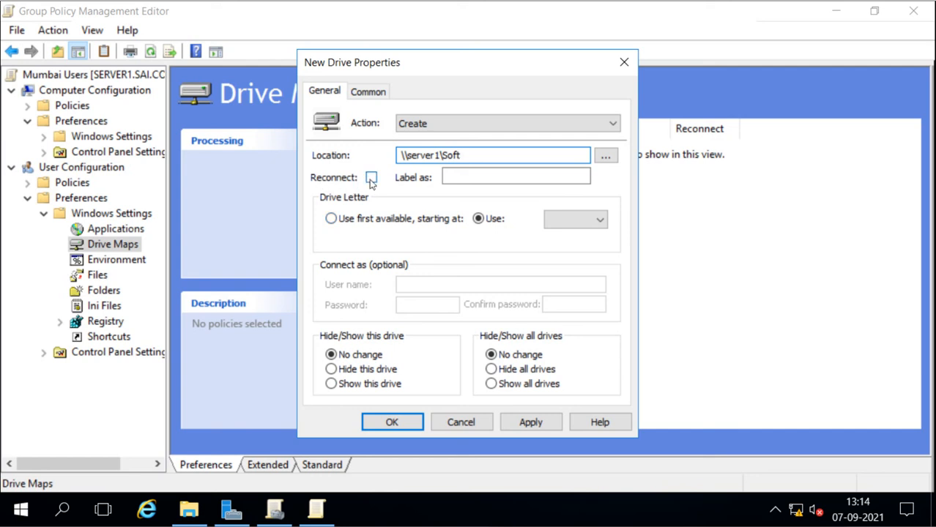
pyautogui.click(459, 178)
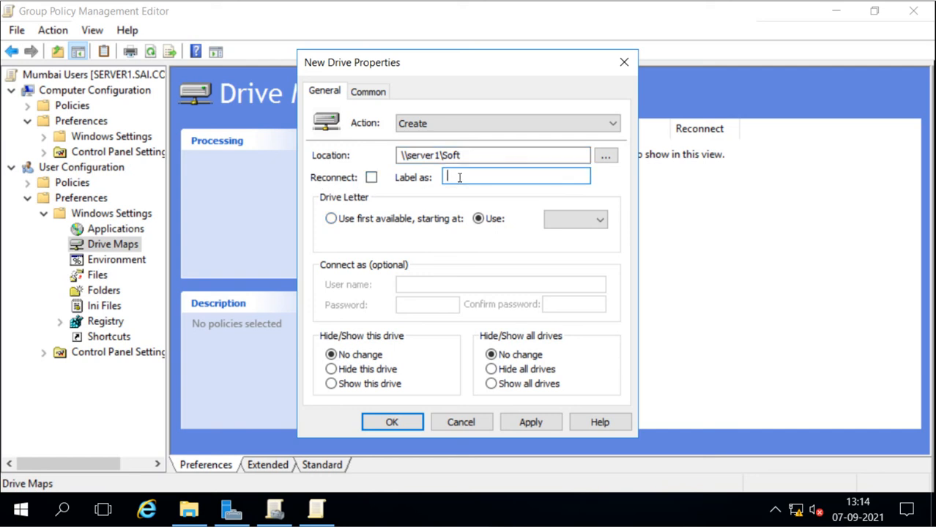
pyautogui.click(599, 221)
pyautogui.click(565, 306)
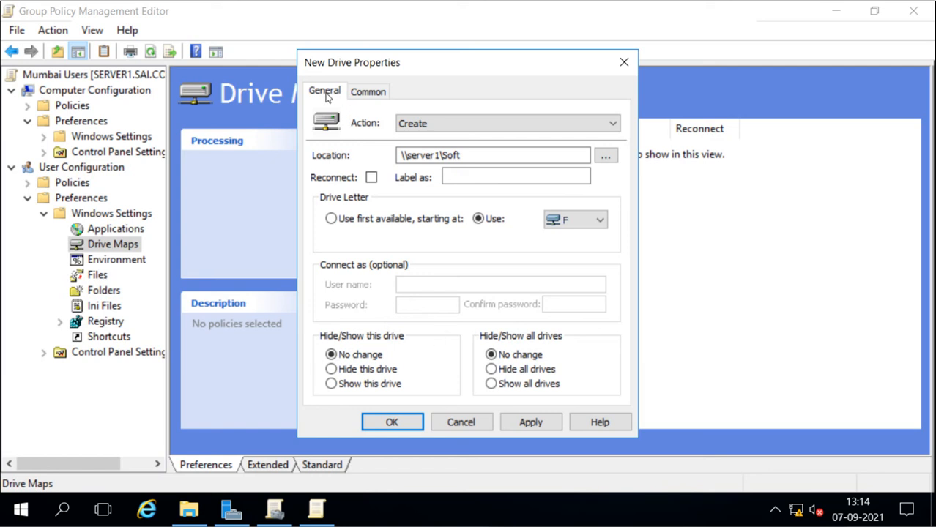
# - Examine the new drive's common options and the available item-level targeting conditions, leaving without adding a targeting item
pyautogui.click(369, 92)
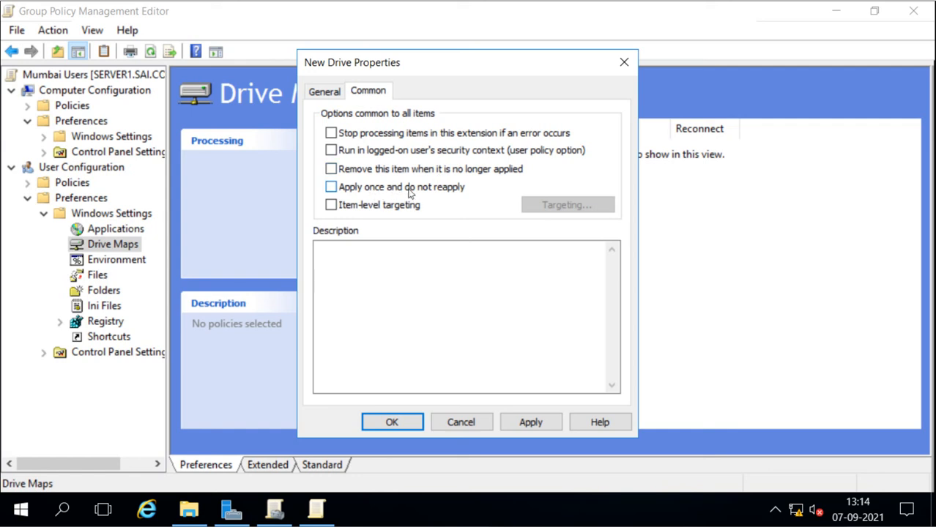
pyautogui.click(331, 207)
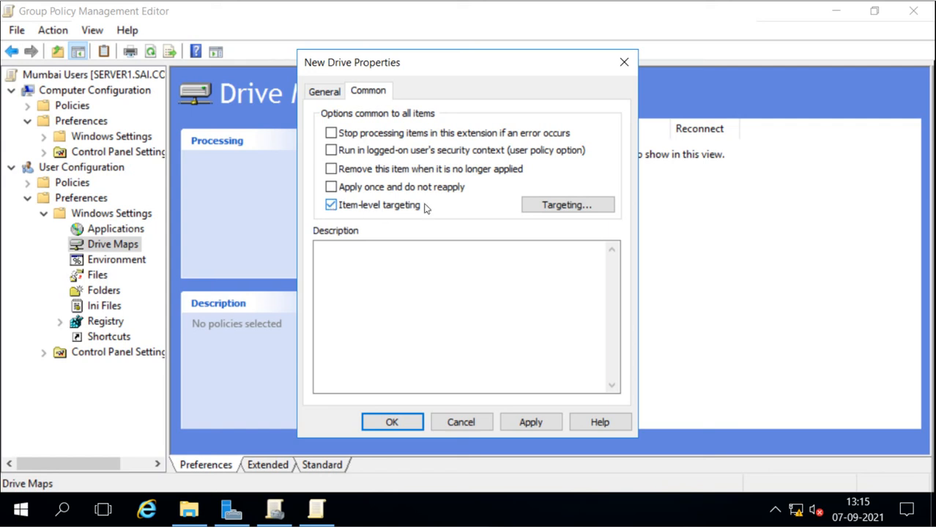
pyautogui.click(566, 206)
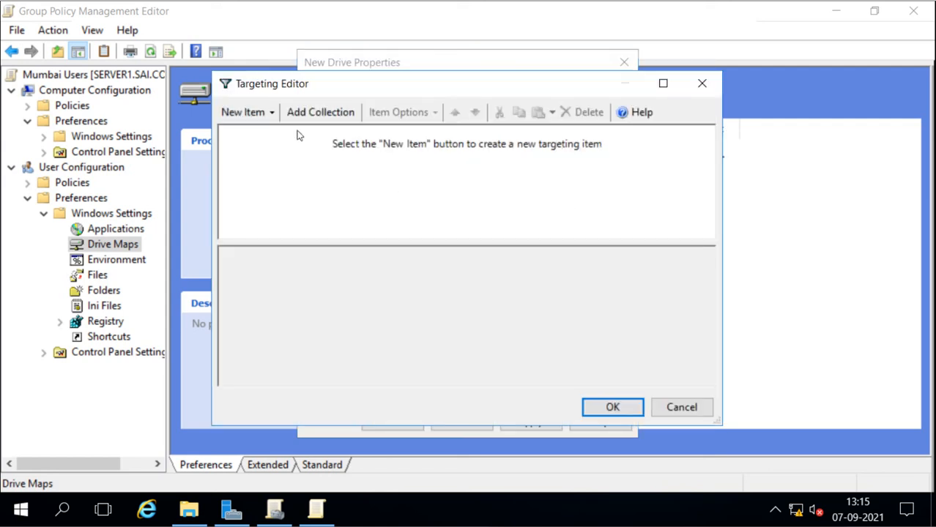
pyautogui.click(249, 118)
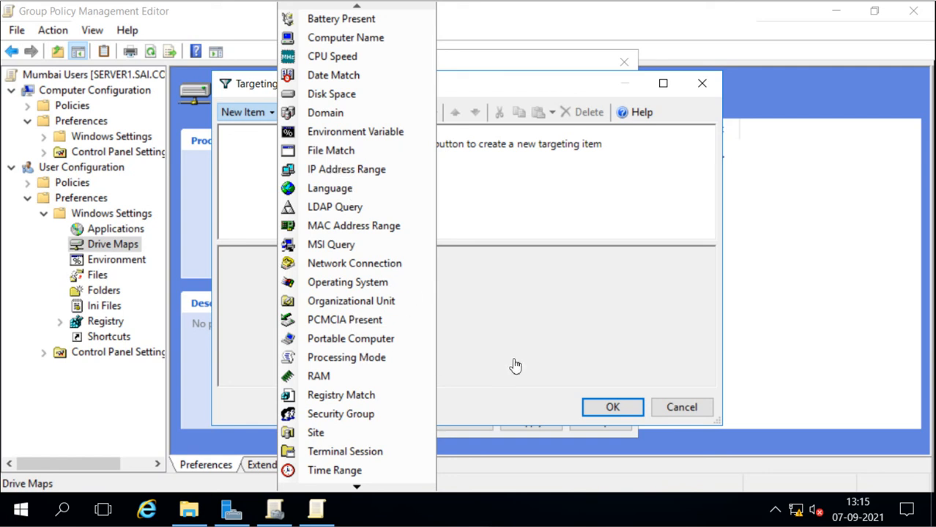
pyautogui.click(679, 410)
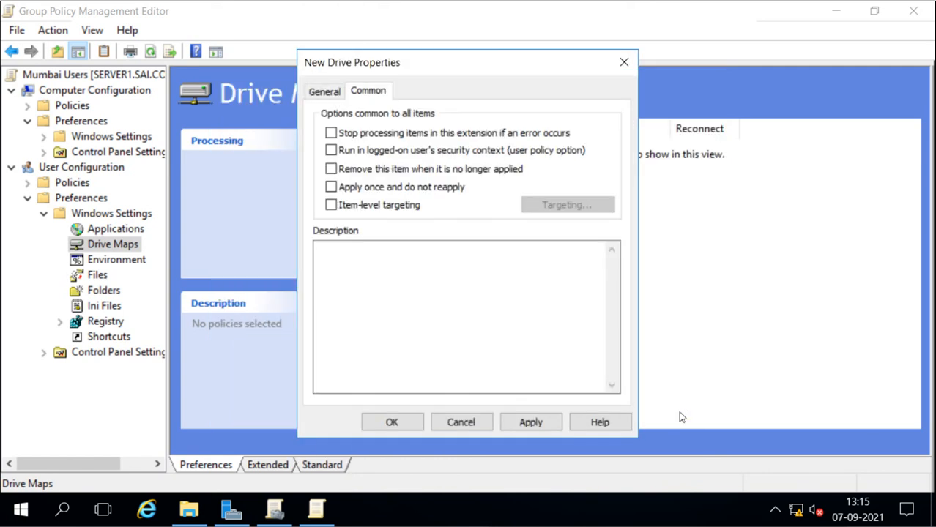
# - Save the new drive mapping from its general settings and close the Group Policy Management Editor
pyautogui.click(324, 91)
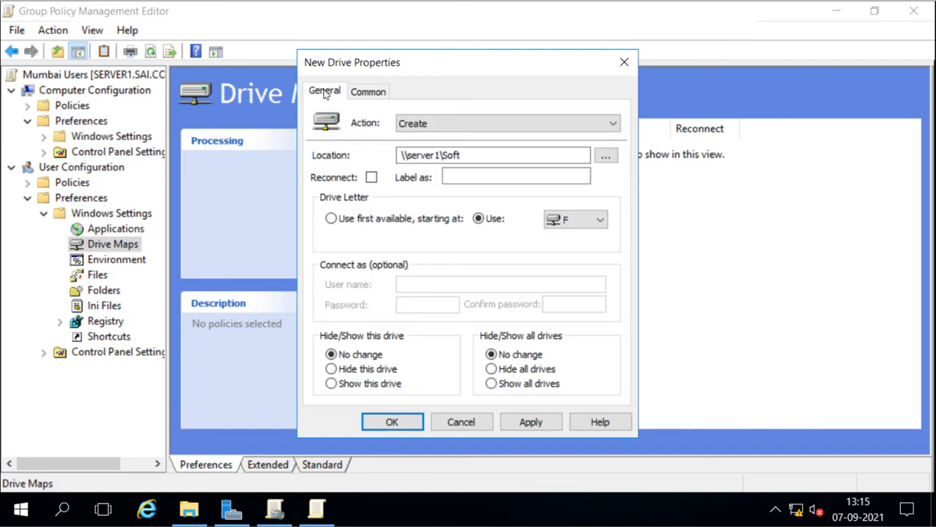
pyautogui.click(391, 422)
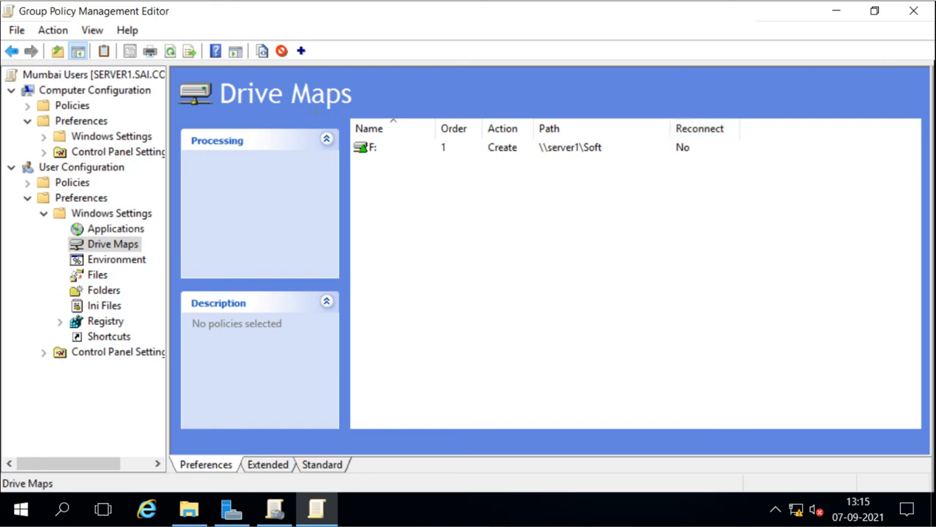
pyautogui.click(914, 13)
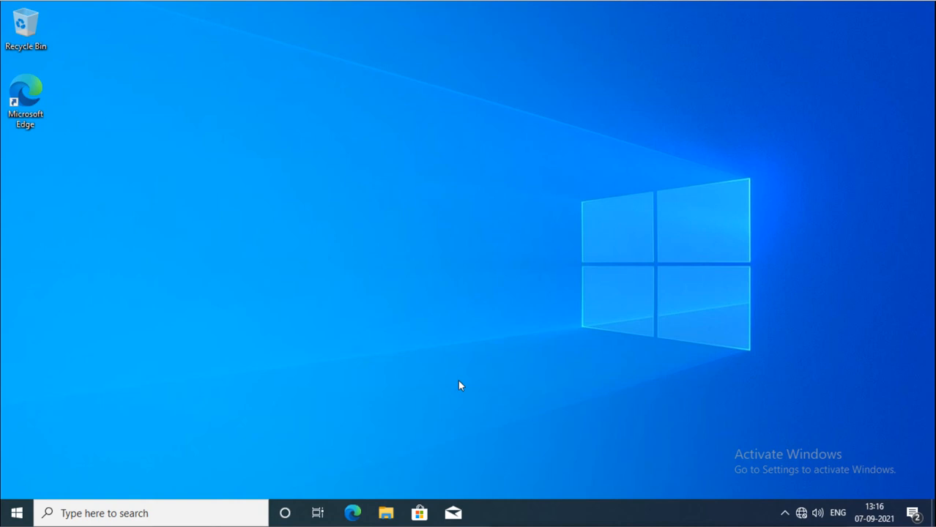
# - On the Windows 10 client, run gpupdate /force in a command prompt and agree to log off
pyautogui.press('super+r')
pyautogui.press('Return')
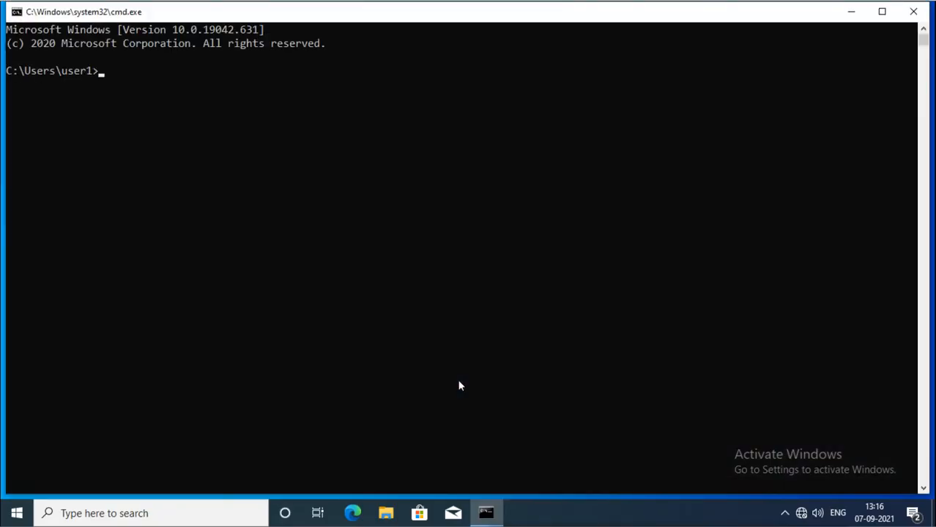
pyautogui.write('gpupdate /force')
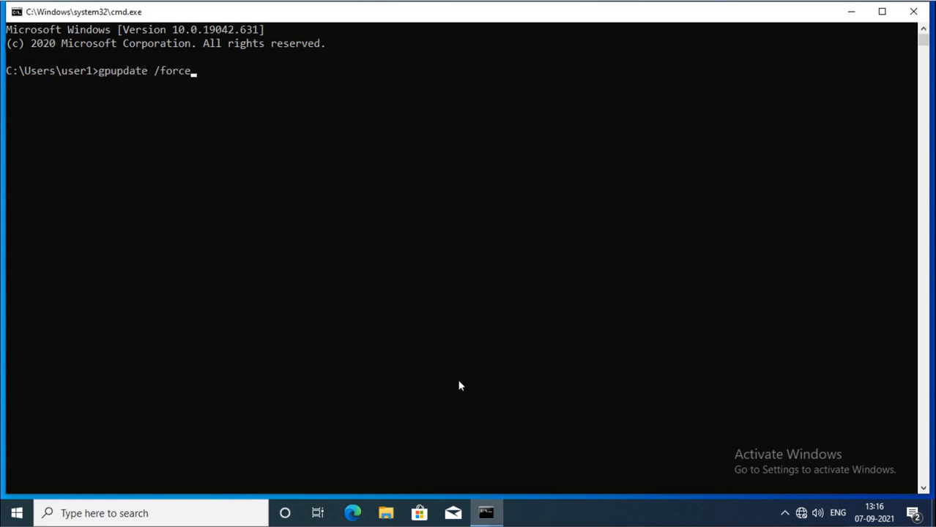
pyautogui.press('Return')
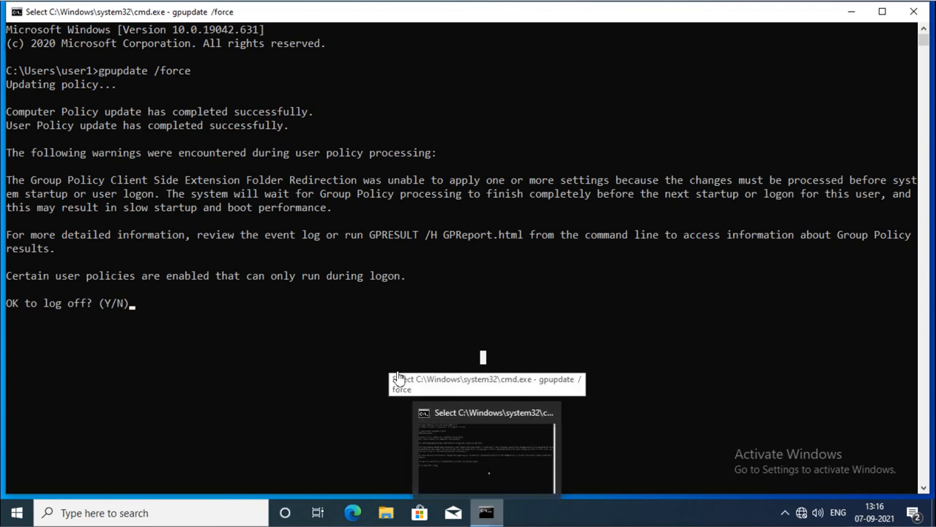
pyautogui.write('y')
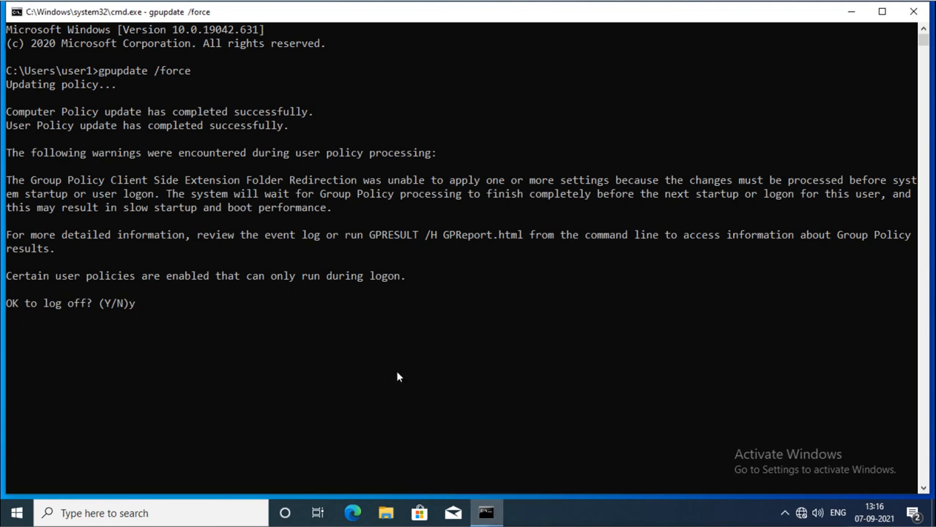
pyautogui.press('Return')
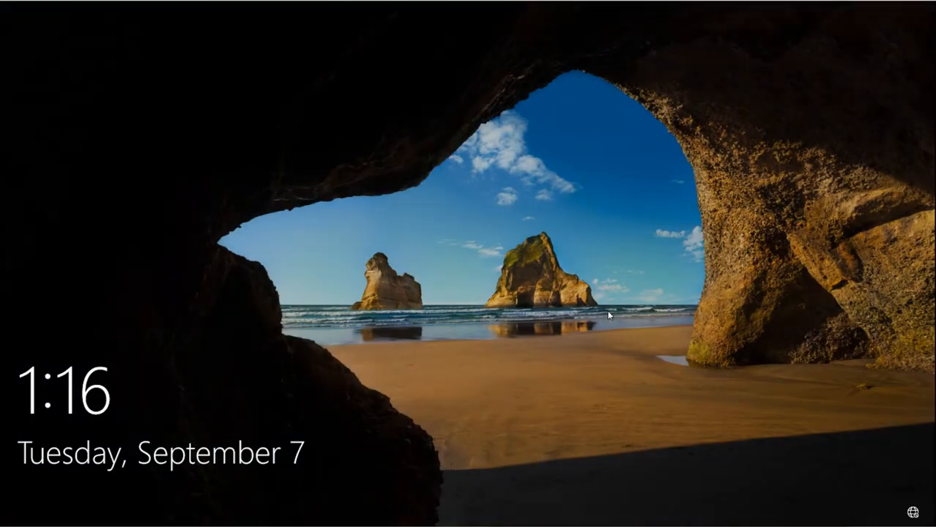
# - Sign back in to the client as user1 with the account password and dismiss the logon script message
pyautogui.click(609, 316)
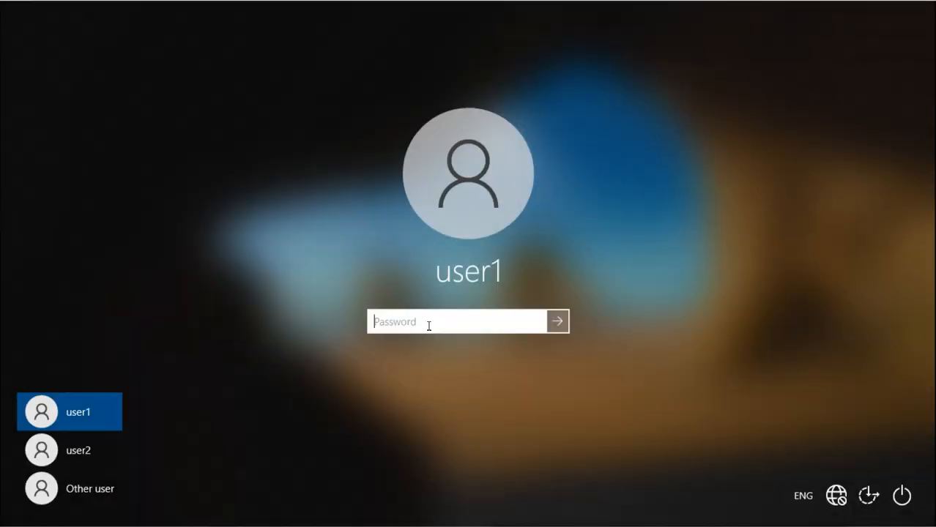
pyautogui.write('*******')
pyautogui.press('Return')
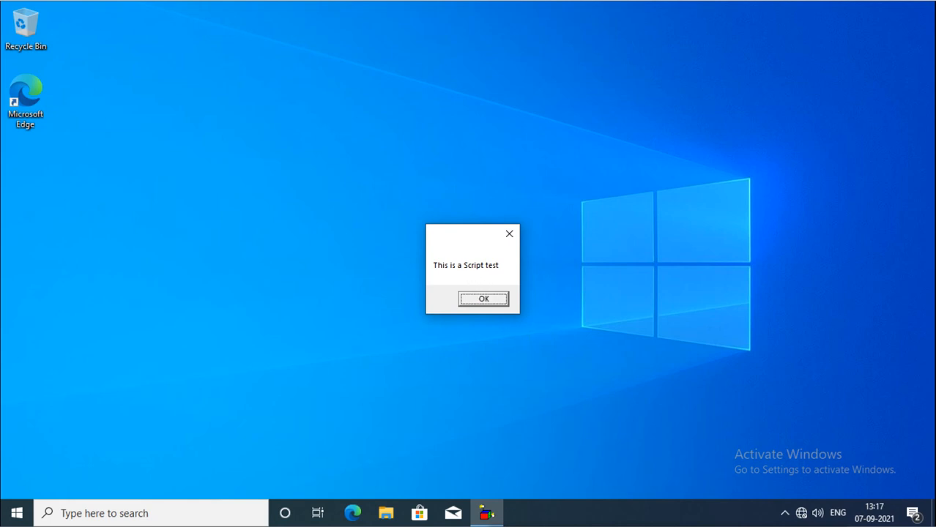
pyautogui.click(495, 301)
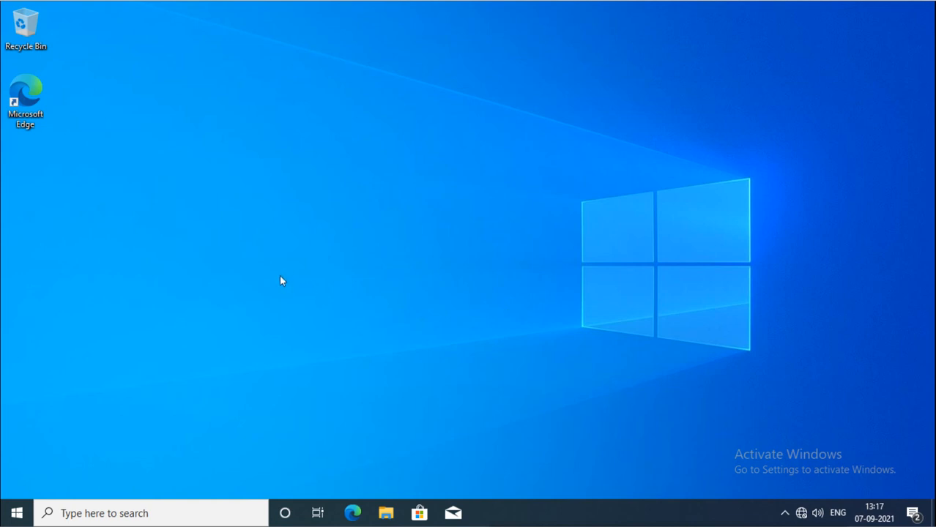
# - Check This PC in File Explorer for the mapped network drive, view the Documents folder, and close the window
pyautogui.click(385, 514)
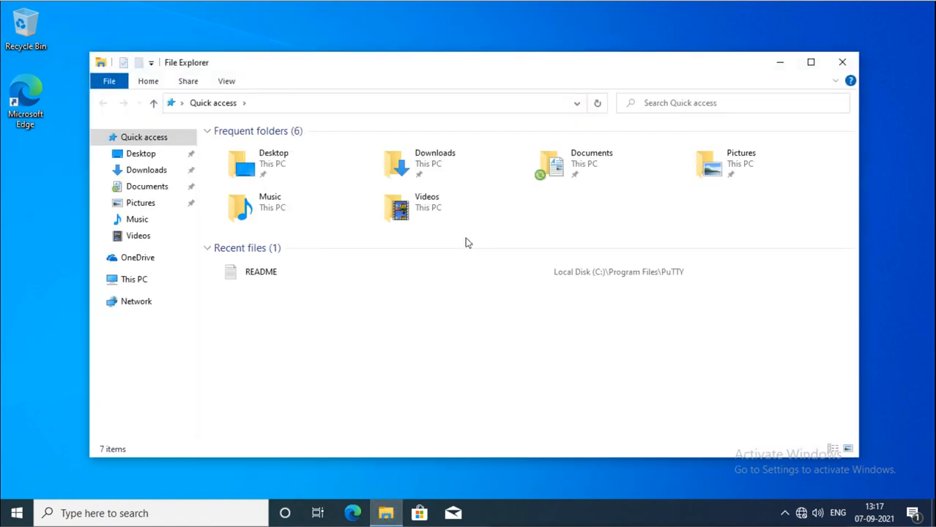
pyautogui.click(133, 284)
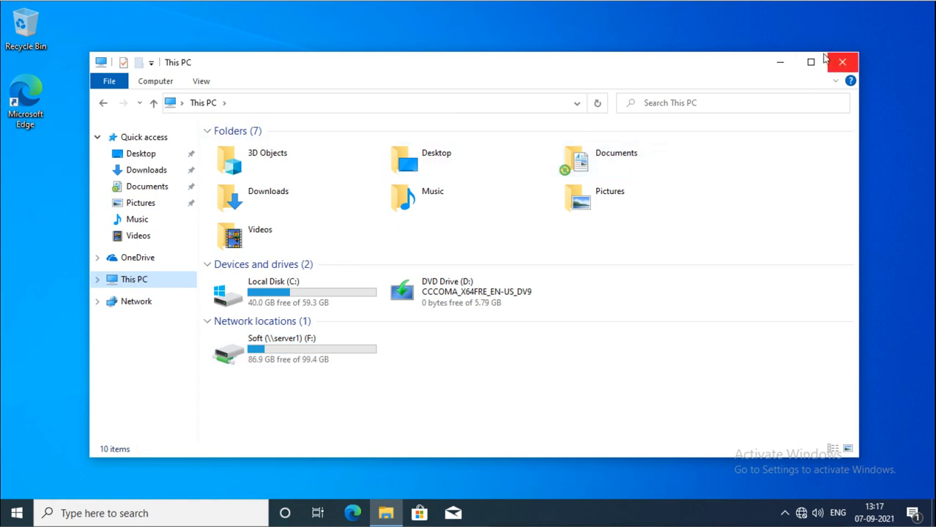
pyautogui.click(812, 61)
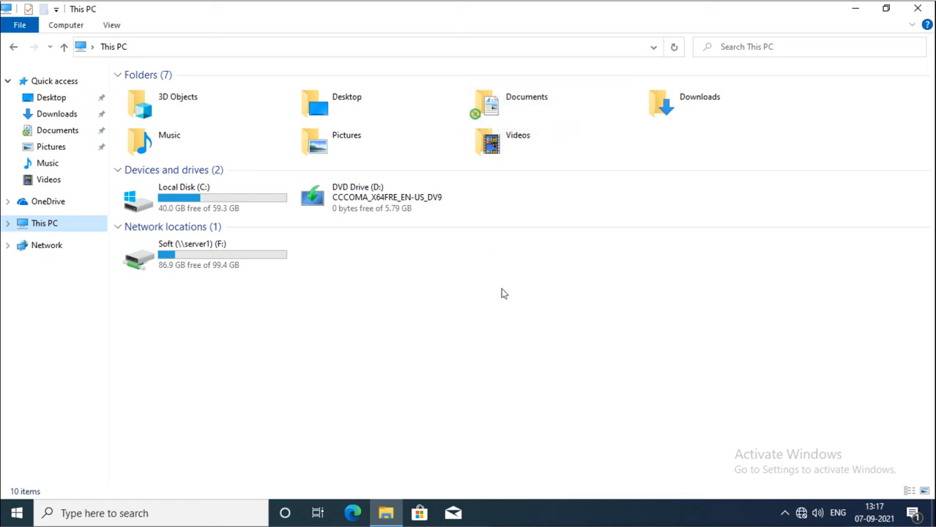
pyautogui.doubleClick(499, 112)
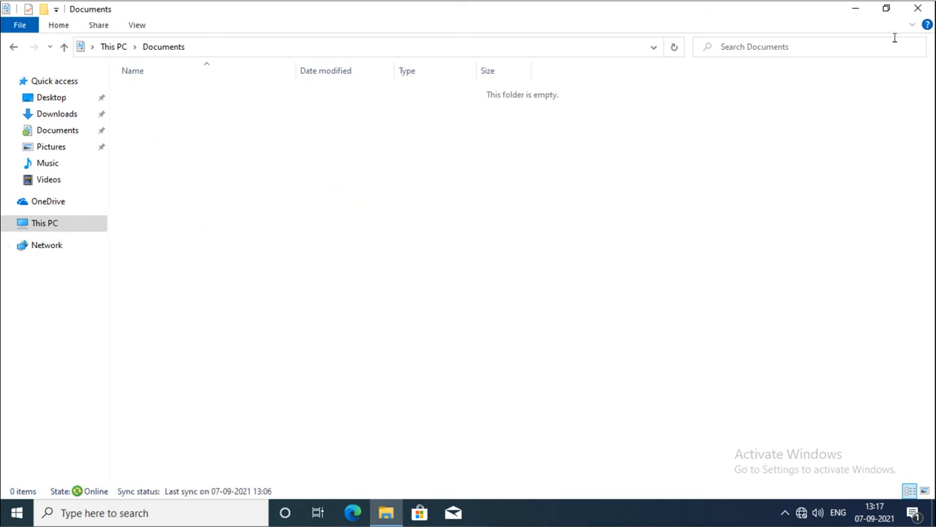
pyautogui.click(916, 13)
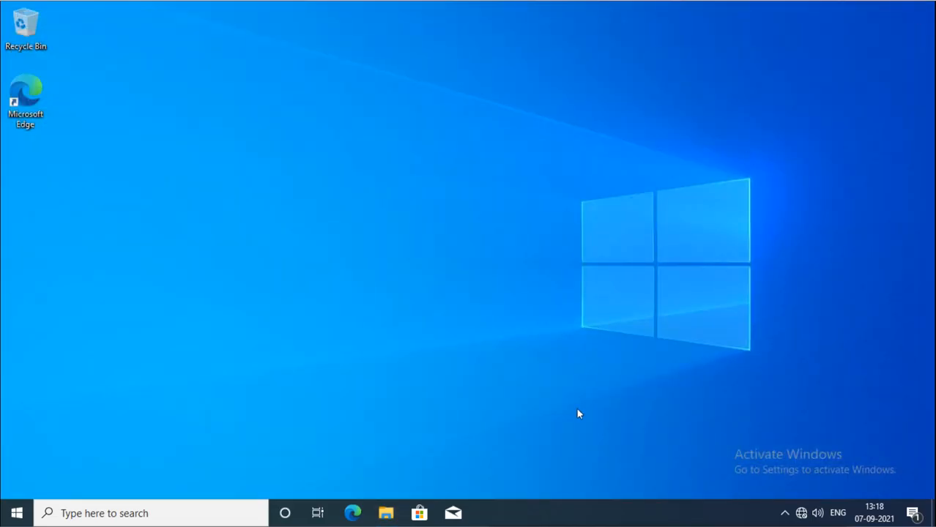